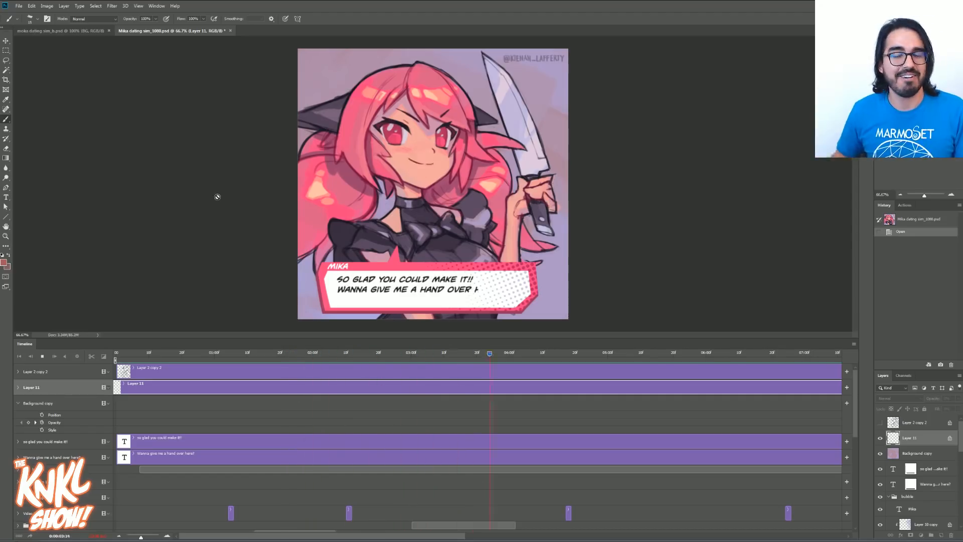
Switch to the moka dating sim_b.psd document, enlarge its canvas area, and select and collapse the MOKA layer group.
left_click(52, 32)
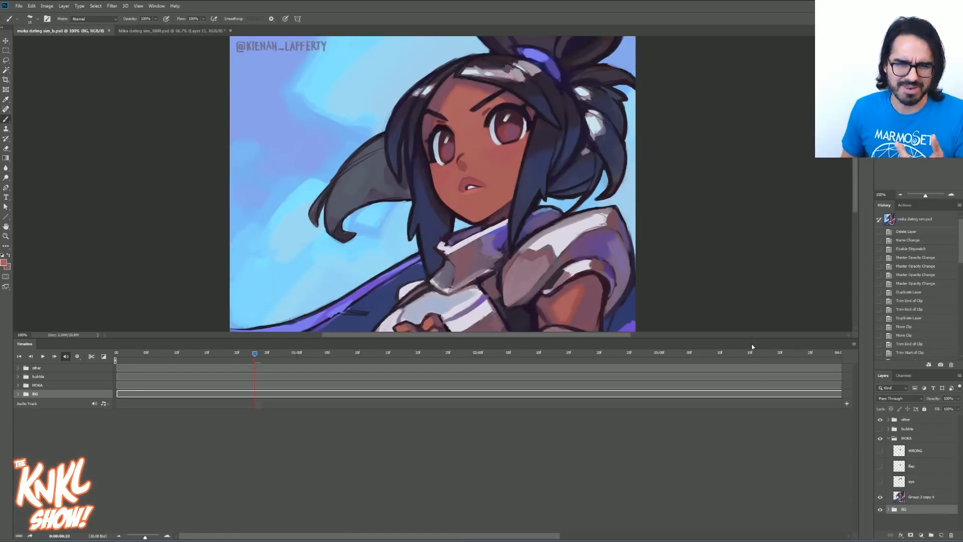
left_click_drag(752, 338, 766, 408)
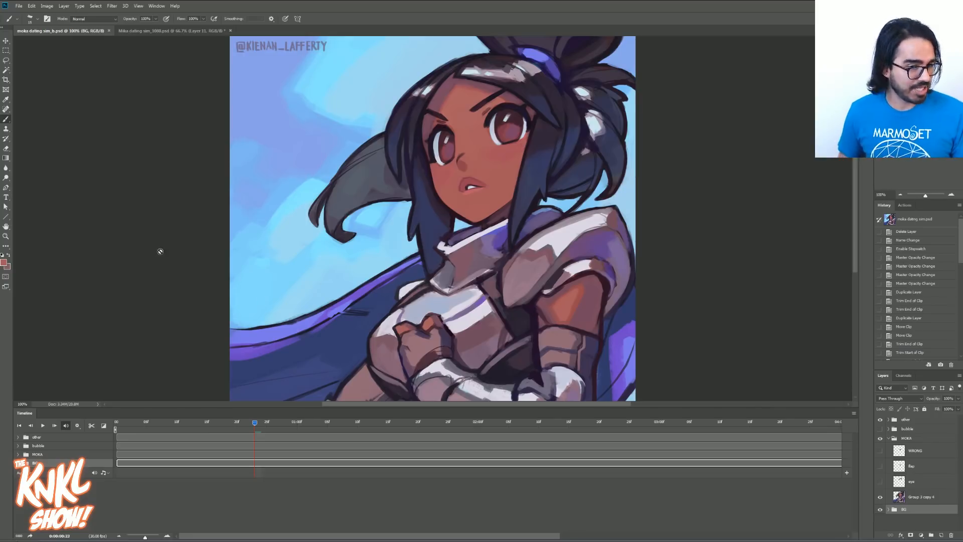
left_click(138, 458)
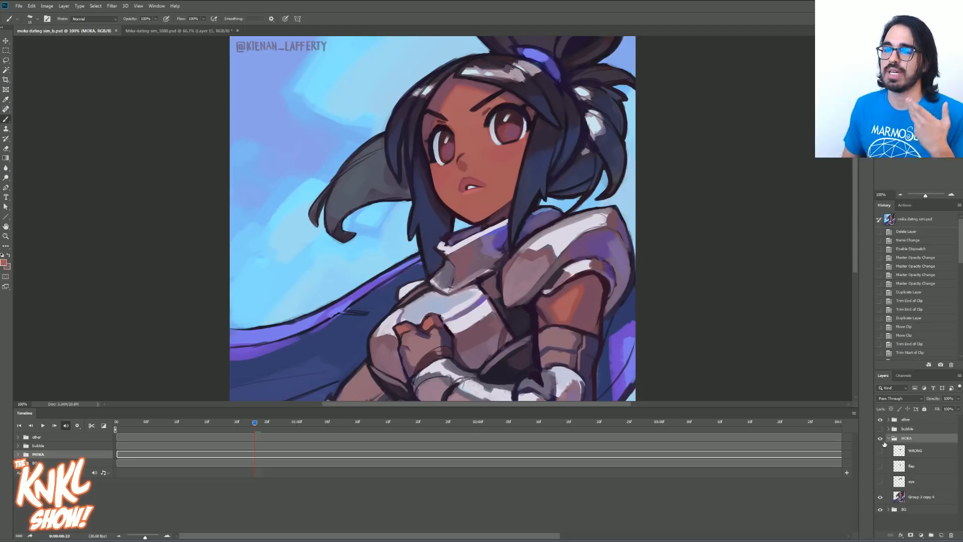
left_click(888, 439)
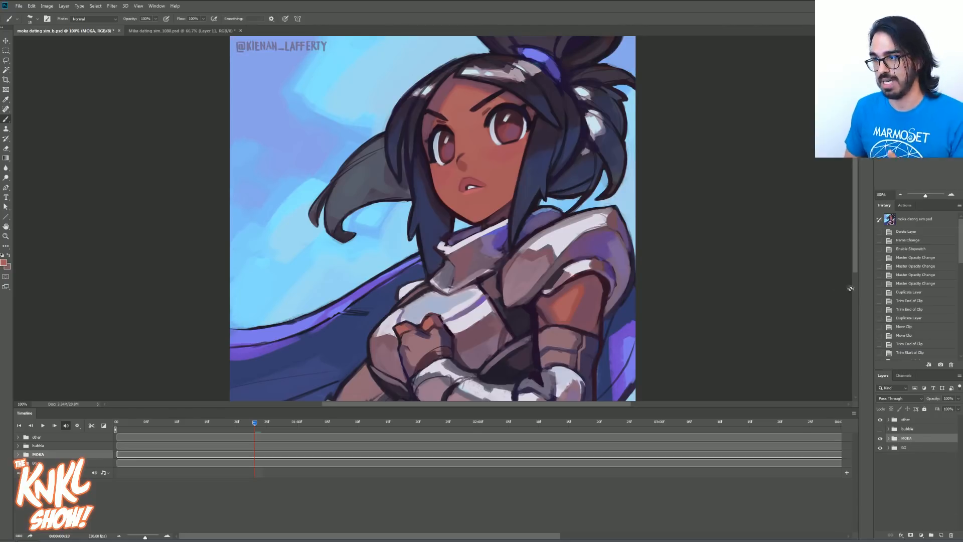
Close the Timeline and activate the Move tool.
left_click(854, 414)
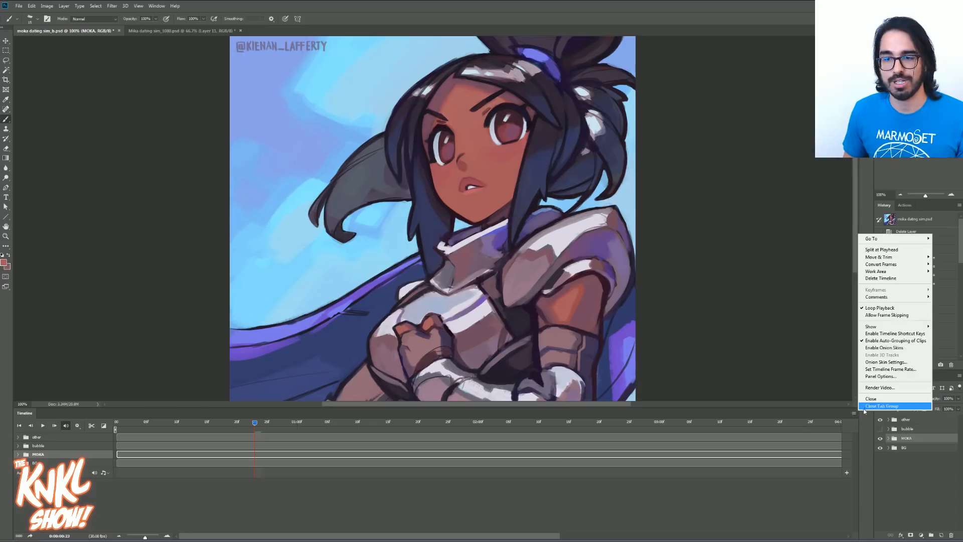
left_click(868, 400)
left_click(5, 44)
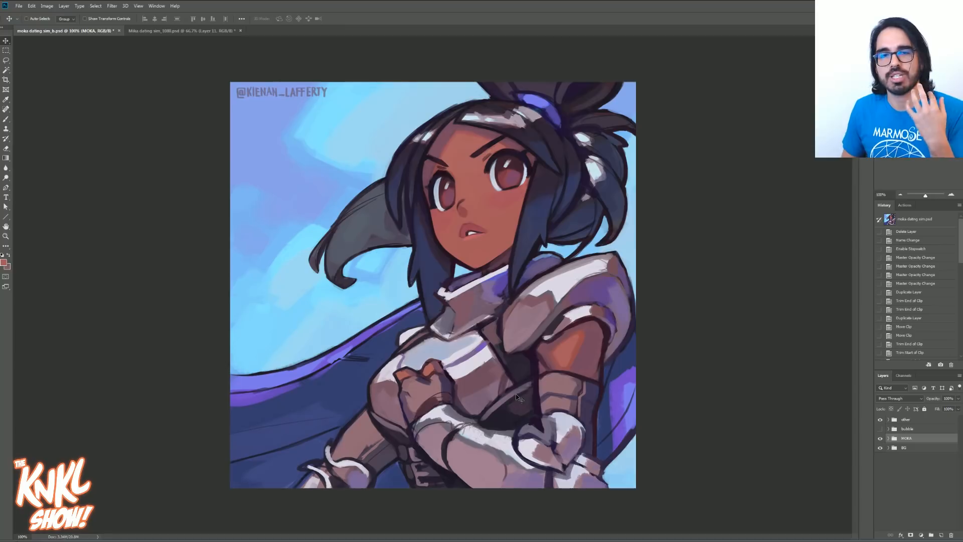
Create a new layer above the MOKA group and set the foreground colour to bright red, fb1e23.
left_click(952, 195)
left_click(952, 195)
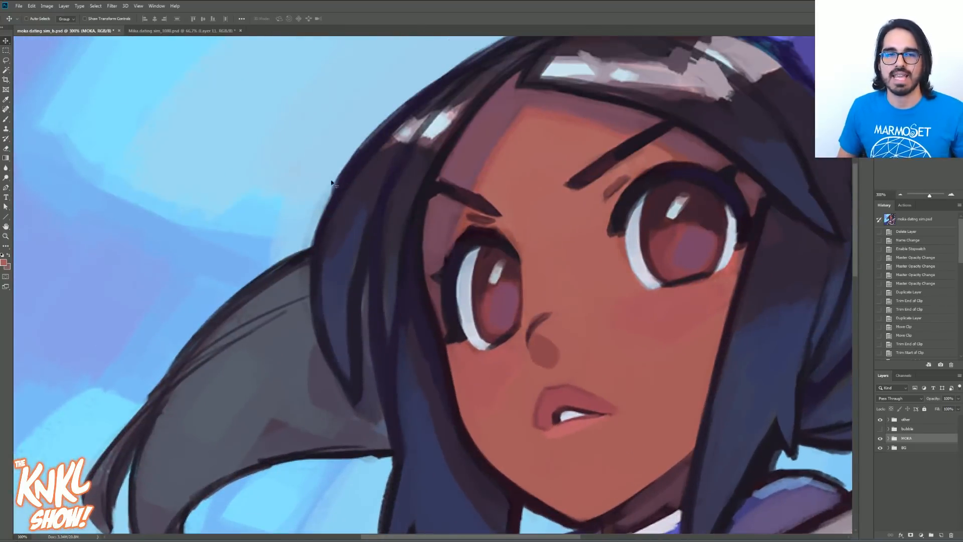
left_click(900, 198)
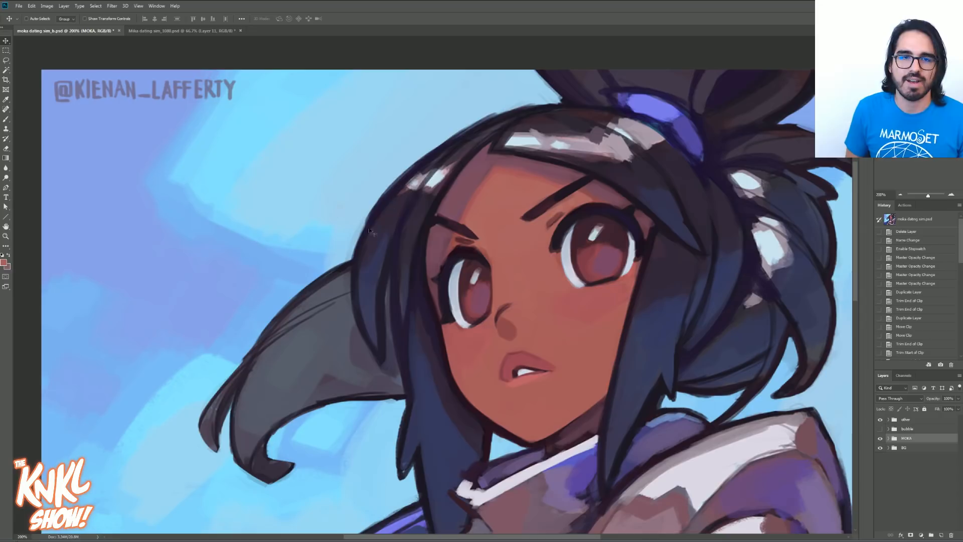
key("ctrl+shift+n")
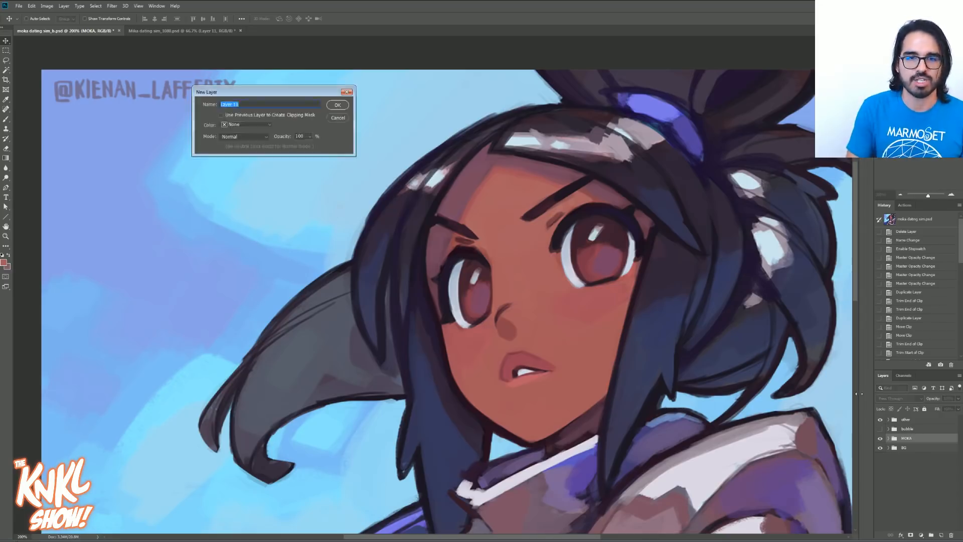
key("Return")
left_click(4, 262)
mouse_move(799, 238)
left_mouse_down()
mouse_move(794, 221)
mouse_move(774, 212)
mouse_move(796, 206)
left_mouse_up()
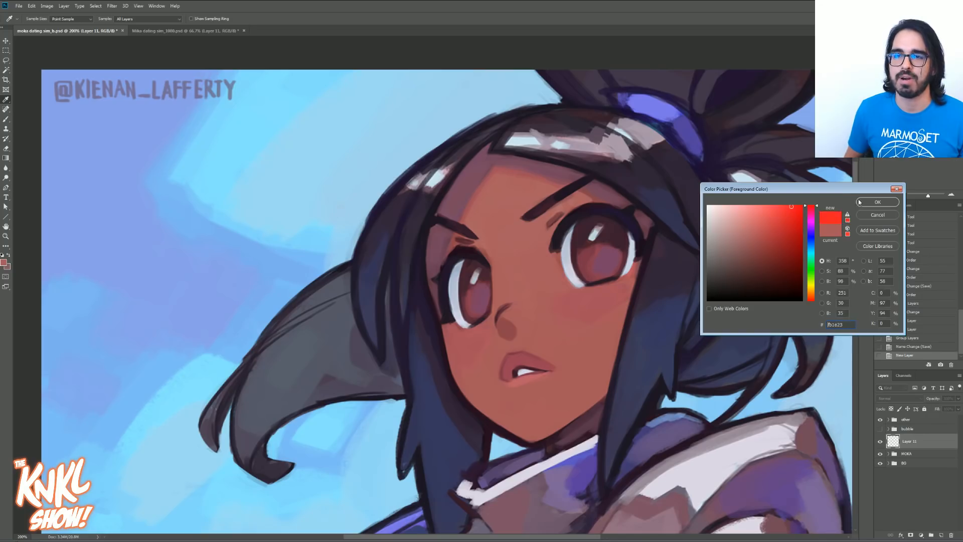
left_click(878, 201)
Paint a thick red stroke along the hair's outer contour over the forehead and a small one along the nose bridge.
key("b")
mouse_move(350, 258)
left_mouse_down()
mouse_move(451, 135)
mouse_move(516, 114)
left_mouse_up()
key("ctrl+z")
key("bracketright")
key("bracketright")
key("ctrl+z")
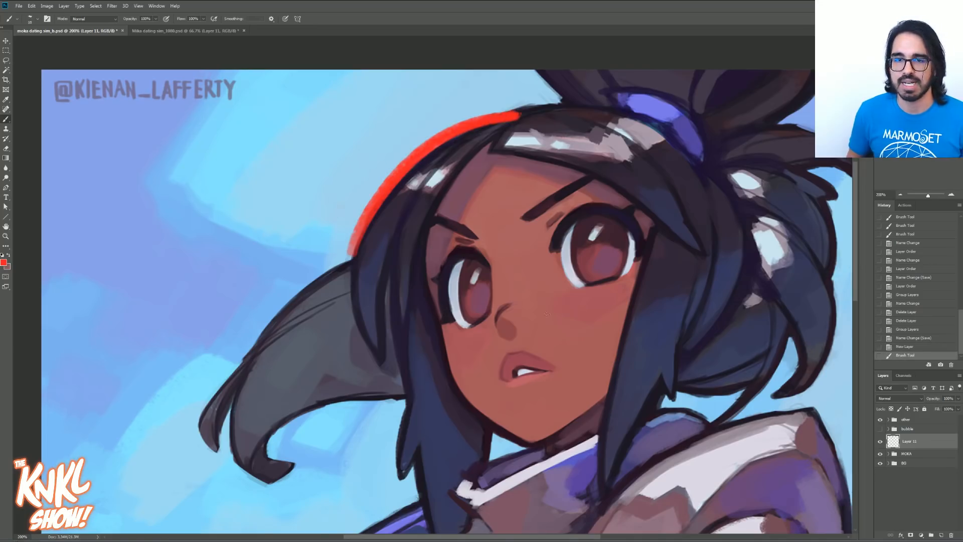
left_click_drag(497, 321, 515, 304)
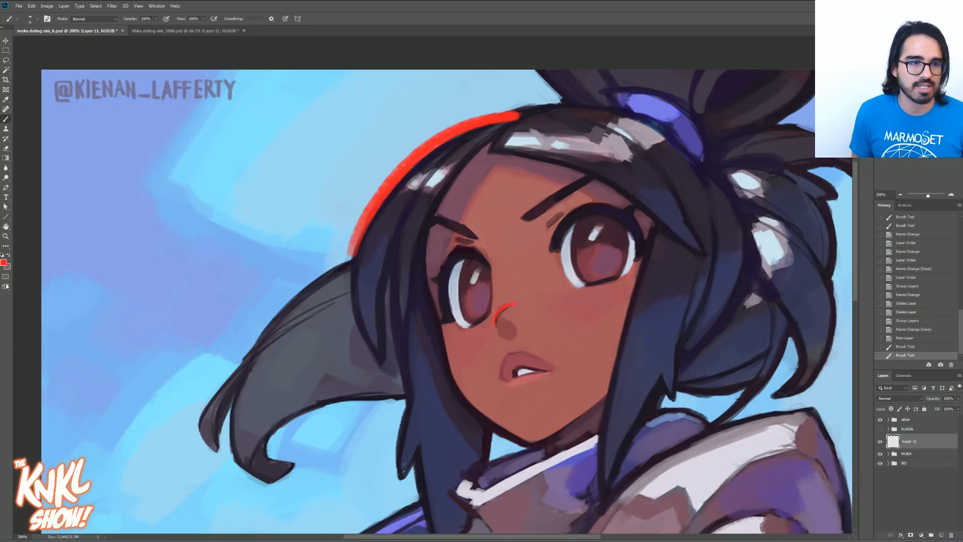
left_click(7, 264)
left_click(556, 215)
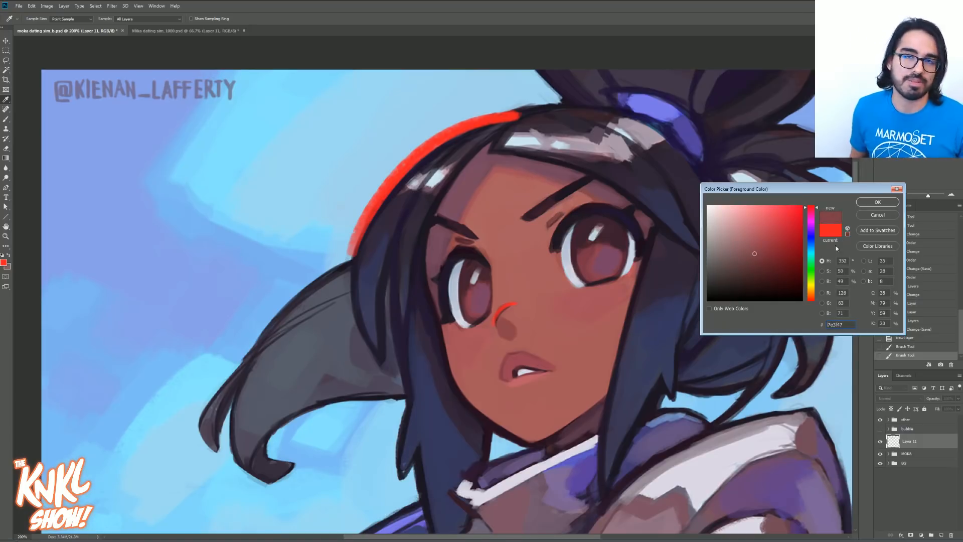
left_click(583, 216)
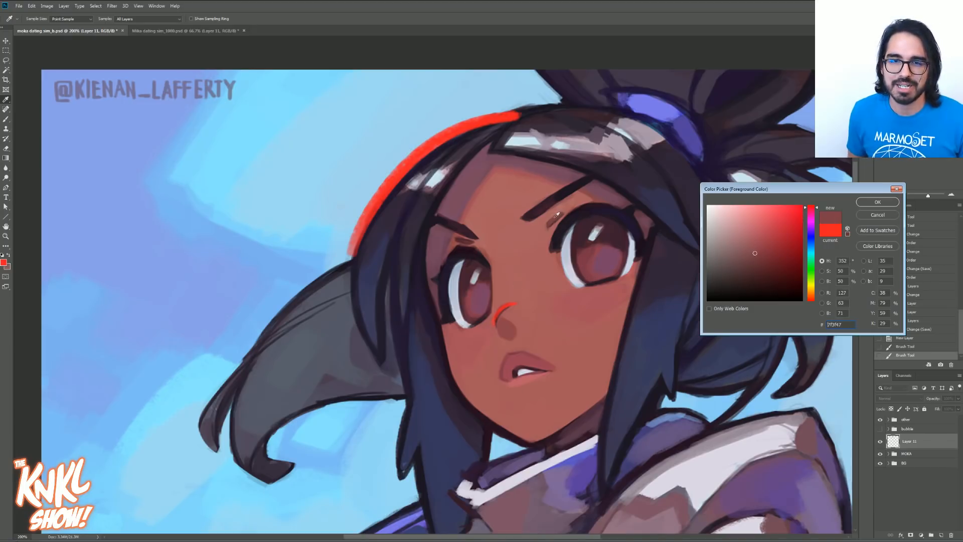
left_click_drag(761, 250, 764, 238)
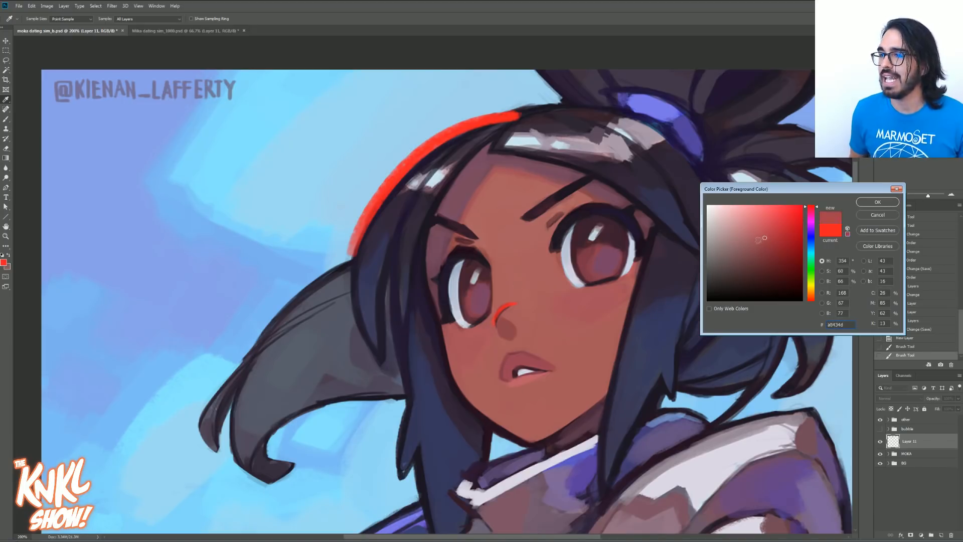
left_click(873, 214)
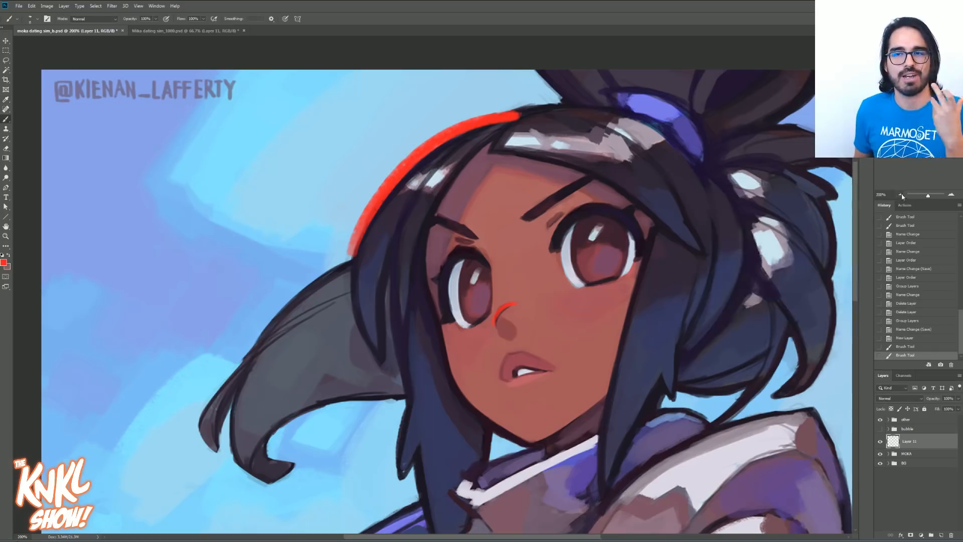
Hide the layer with the red strokes and shift the MOKA group slightly up and to the left.
left_click(901, 195)
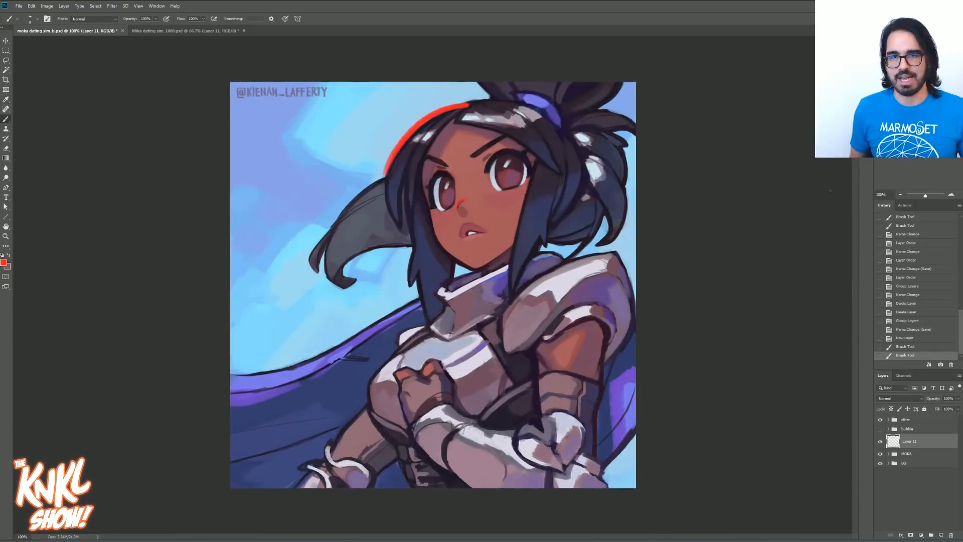
left_click(880, 441)
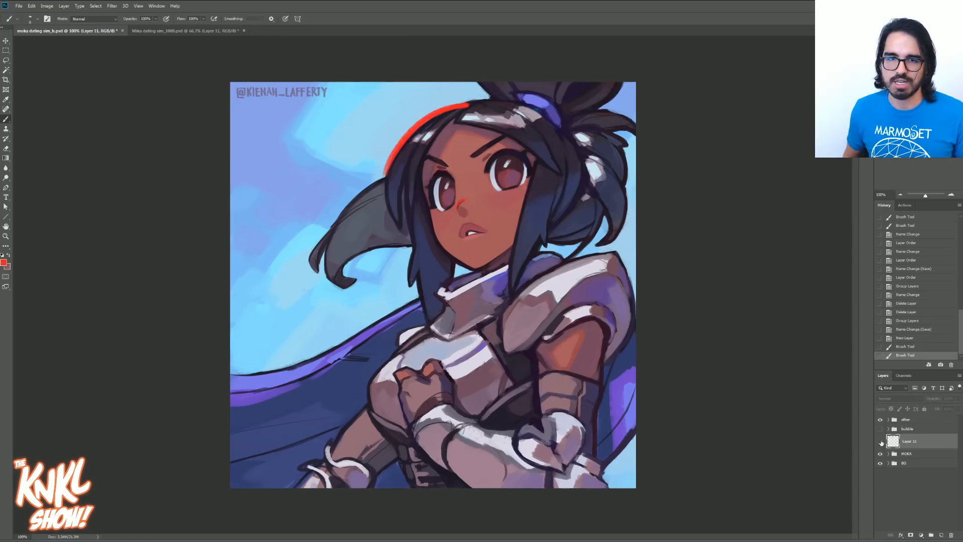
left_click(906, 453)
left_click(6, 41)
mouse_move(513, 333)
left_mouse_down()
mouse_move(436, 326)
mouse_move(502, 326)
left_mouse_up()
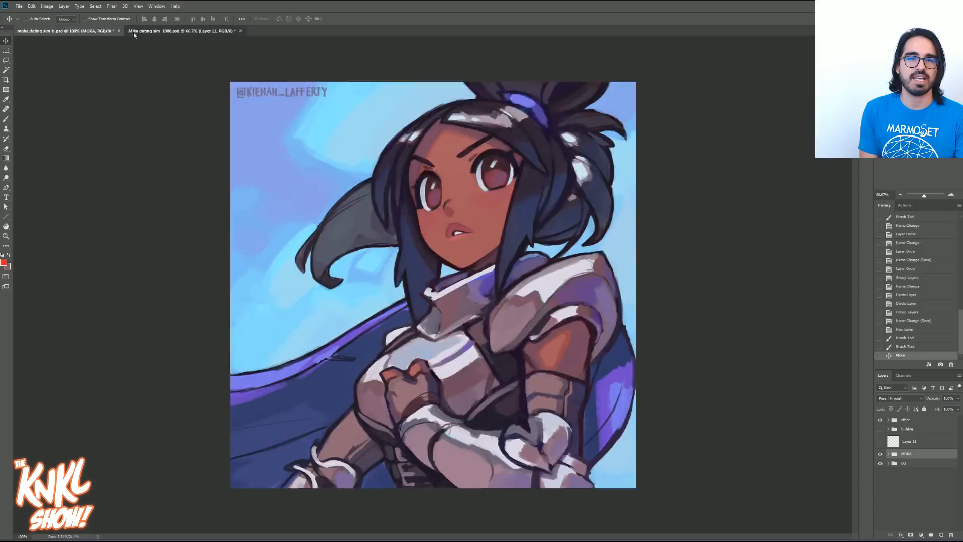
Switch to the Mika dating sim_1080.psd document, show the Timeline and scrub through the start of the animation.
left_click(134, 33)
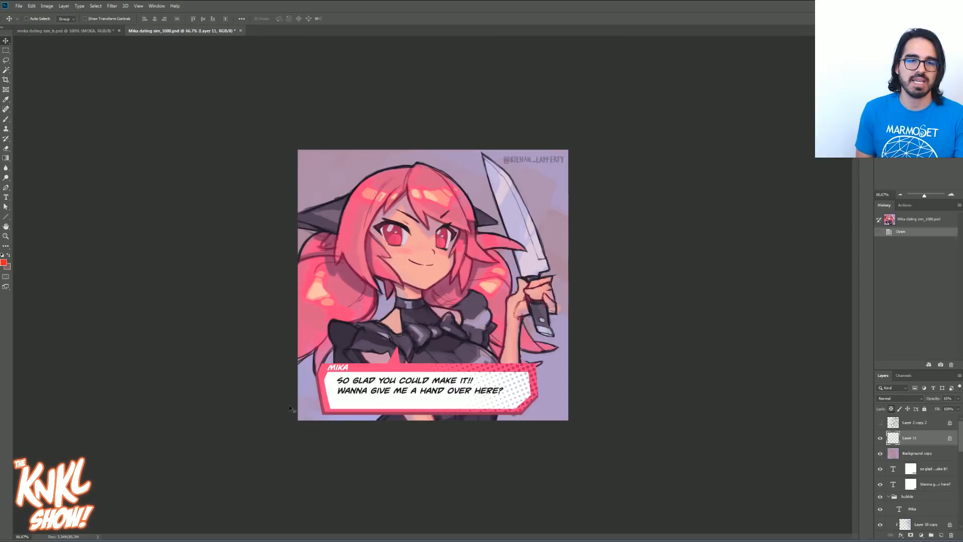
left_click(156, 6)
left_click(166, 247)
left_click_drag(145, 426, 179, 428)
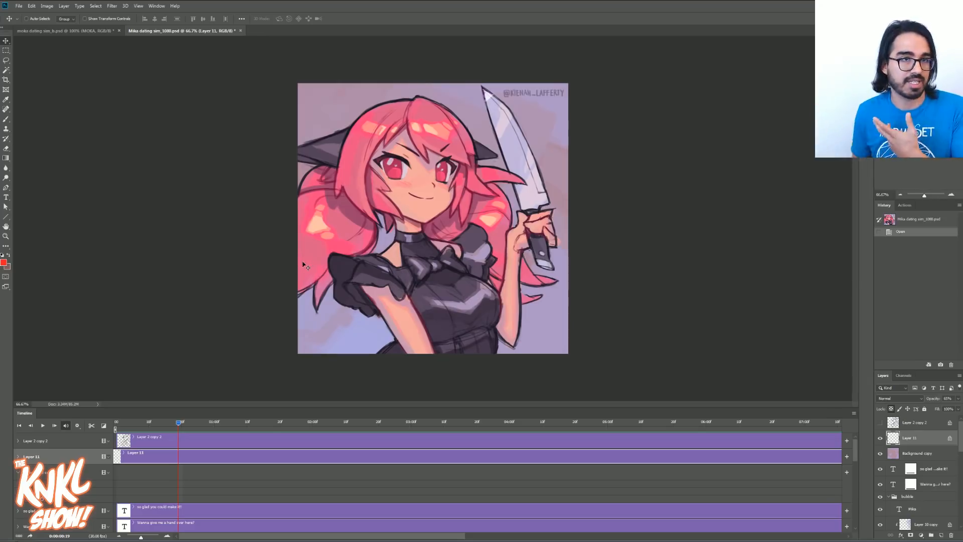
Return to moka dating sim_b.psd, revert the MOKA group's moves and delete the layer with the red strokes.
left_click(80, 31)
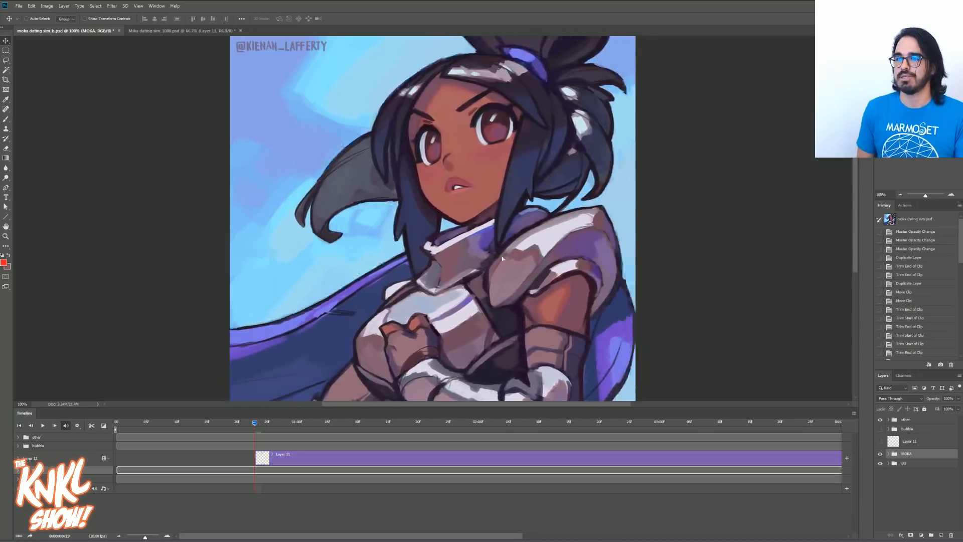
left_click_drag(510, 255, 508, 253)
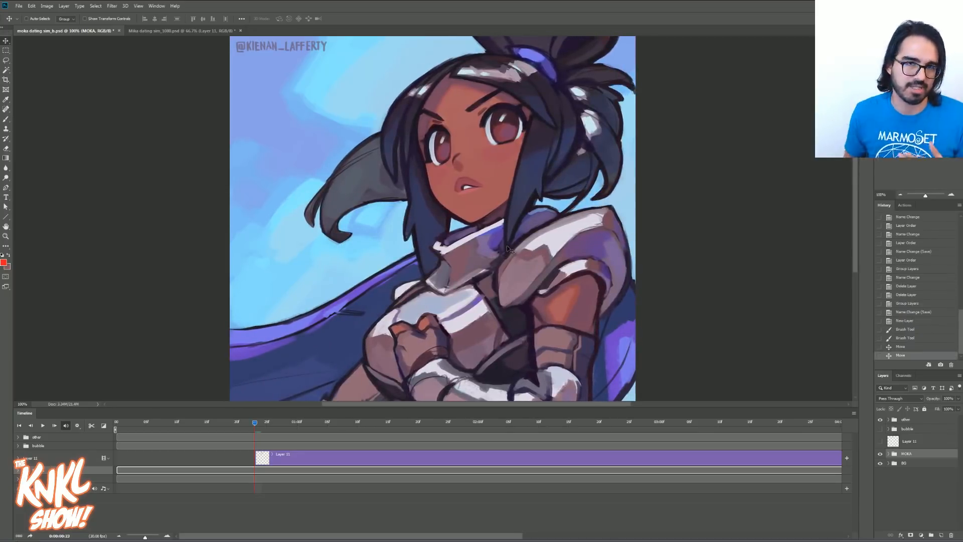
left_click(906, 339)
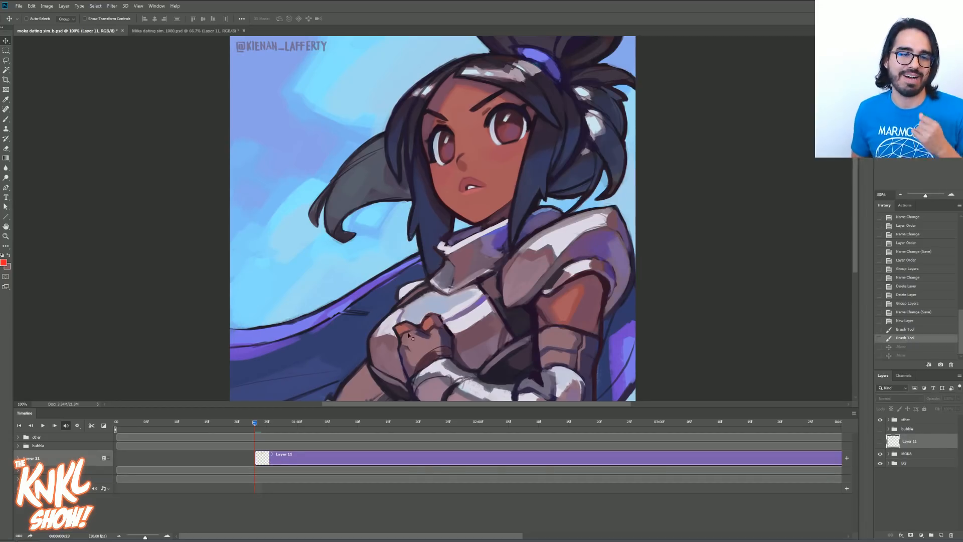
left_click_drag(915, 444, 951, 535)
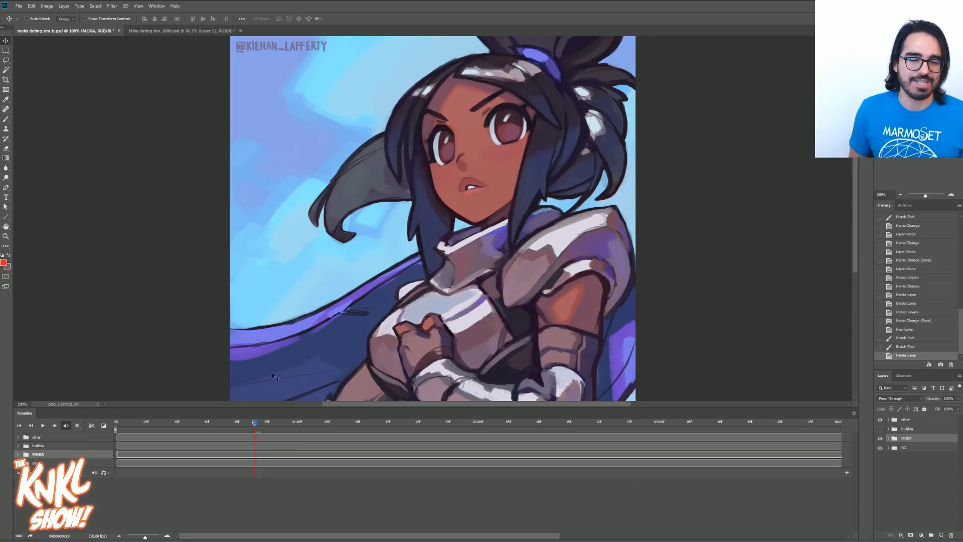
Expand the MOKA group and make its eye layer visible, toggling it to compare open and closed eyes on the face.
left_click(889, 439)
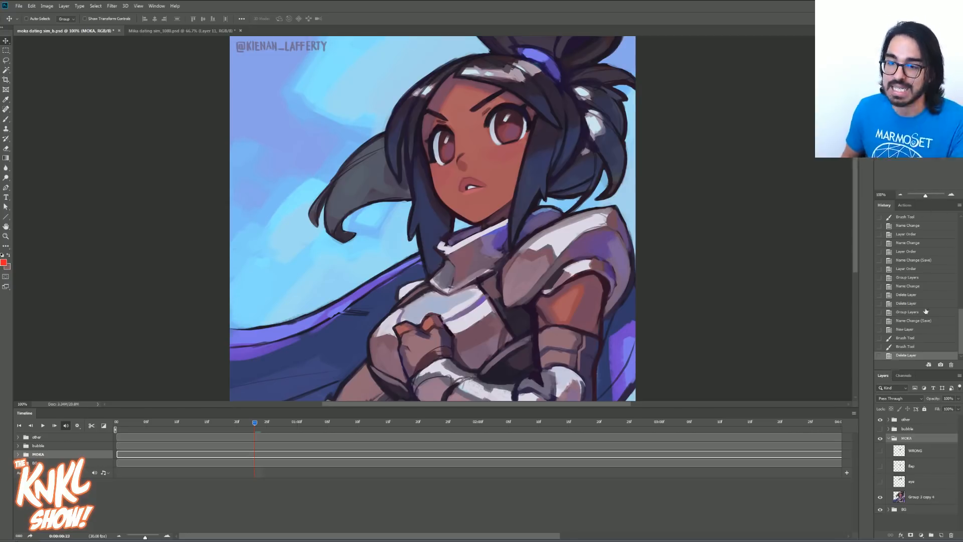
left_click(911, 483)
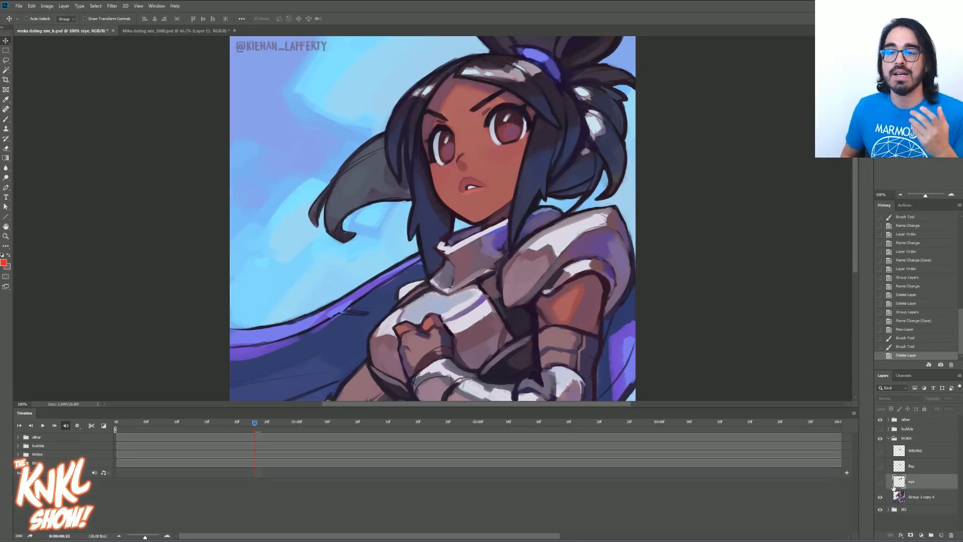
left_click(952, 196)
left_click_drag(581, 174, 545, 309)
left_click(880, 482)
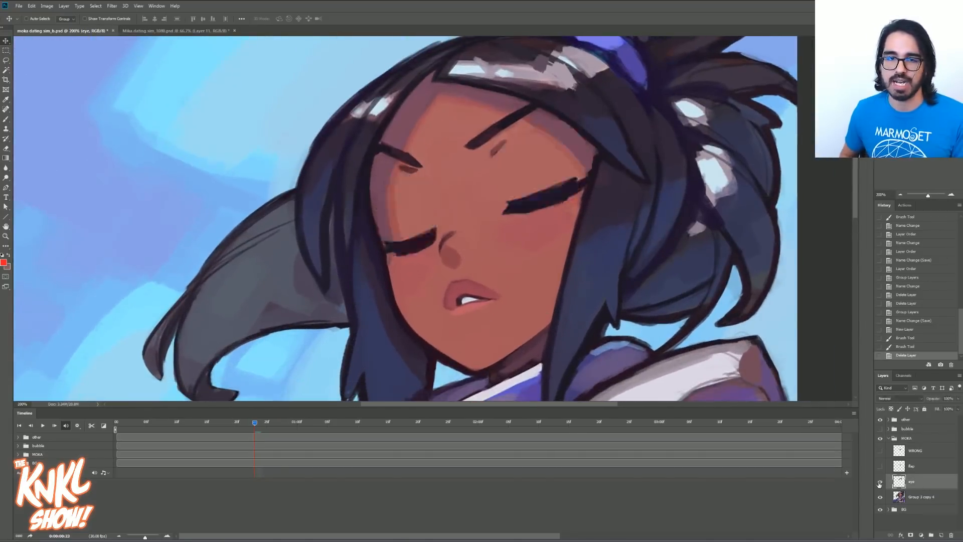
left_click(882, 483)
left_click(880, 481)
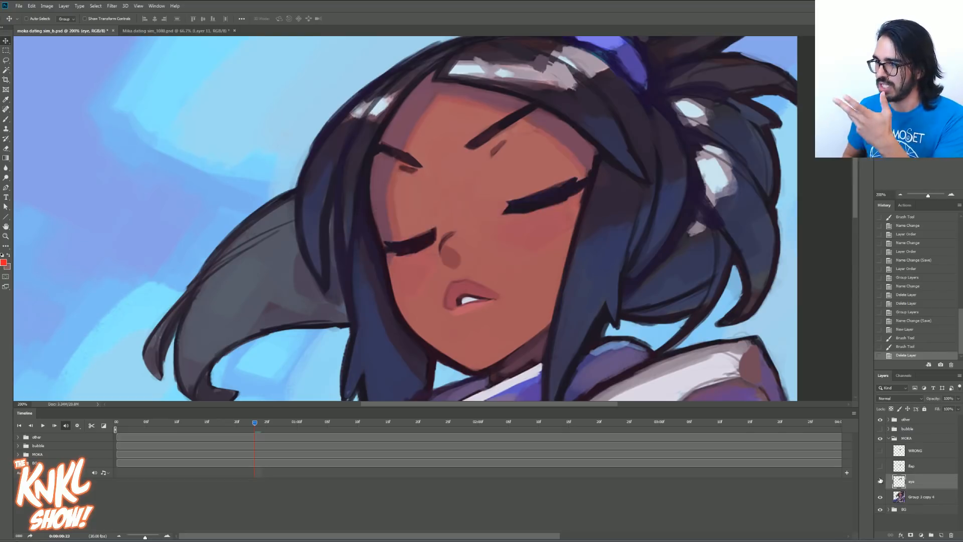
left_click(881, 483)
left_click(881, 483)
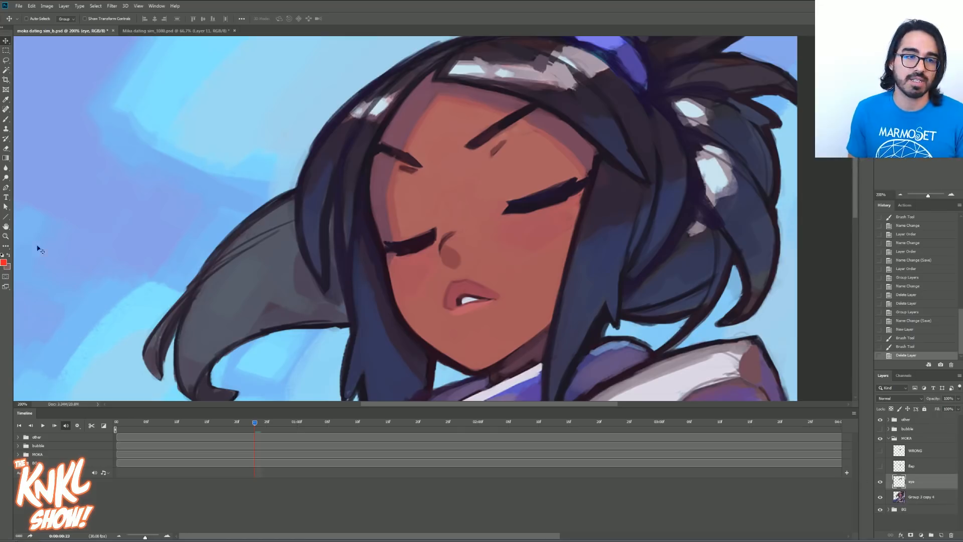
Set the foreground colour to bright green and mark the inner and outer corners of both closed eyes on the eye layer.
left_click(3, 262)
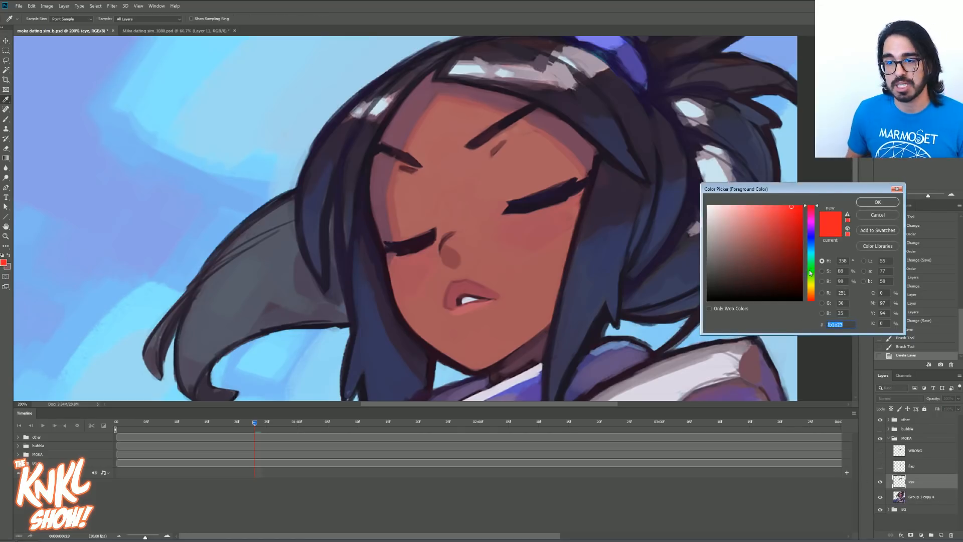
left_click(810, 272)
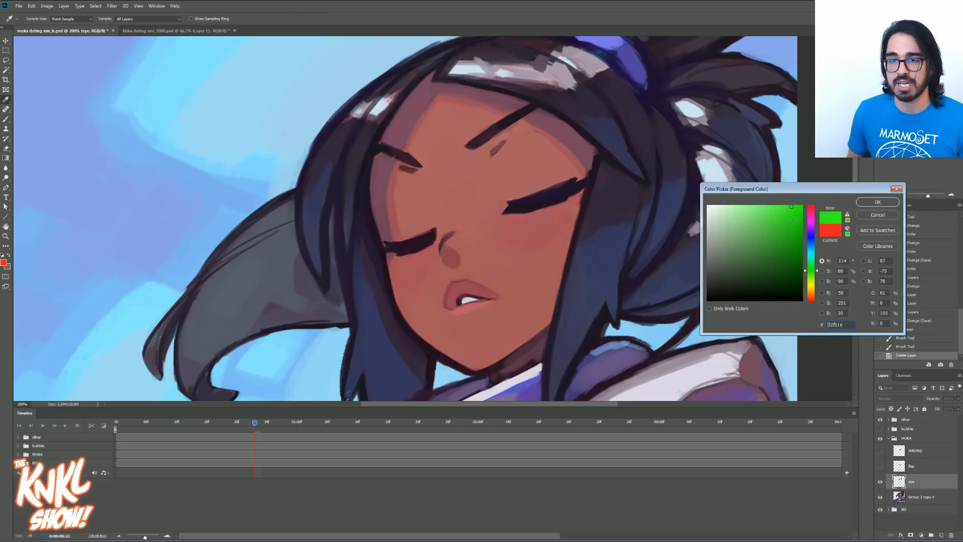
left_click(879, 202)
left_click_drag(502, 203, 504, 217)
left_click_drag(584, 179, 586, 189)
mouse_move(434, 230)
left_mouse_down()
mouse_move(437, 239)
mouse_move(387, 243)
left_mouse_up()
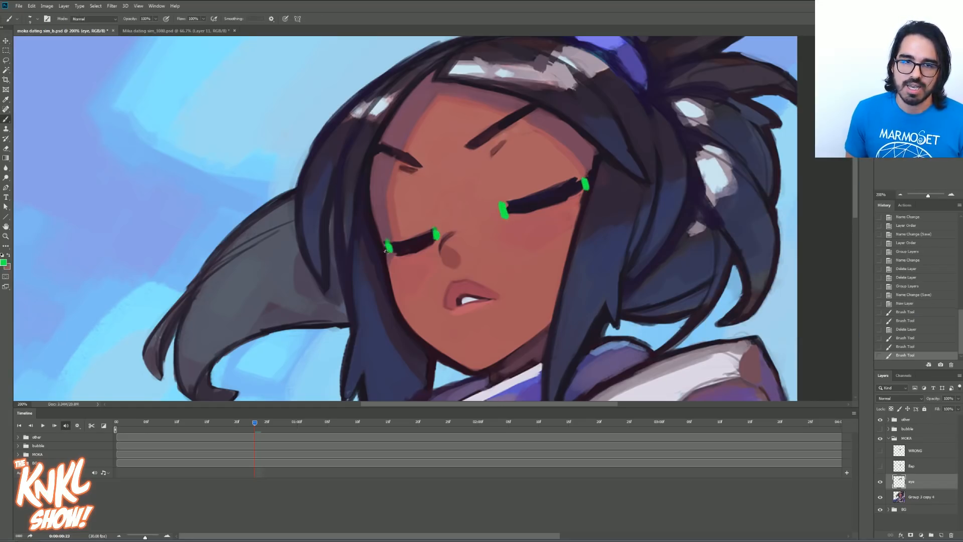
Draw green arrows pointing upward from the marked corners of both closed eyes.
left_click_drag(490, 162, 502, 202)
left_click_drag(584, 185, 573, 129)
left_click_drag(574, 129, 581, 137)
left_click_drag(496, 168, 491, 160)
left_click_drag(491, 160, 486, 170)
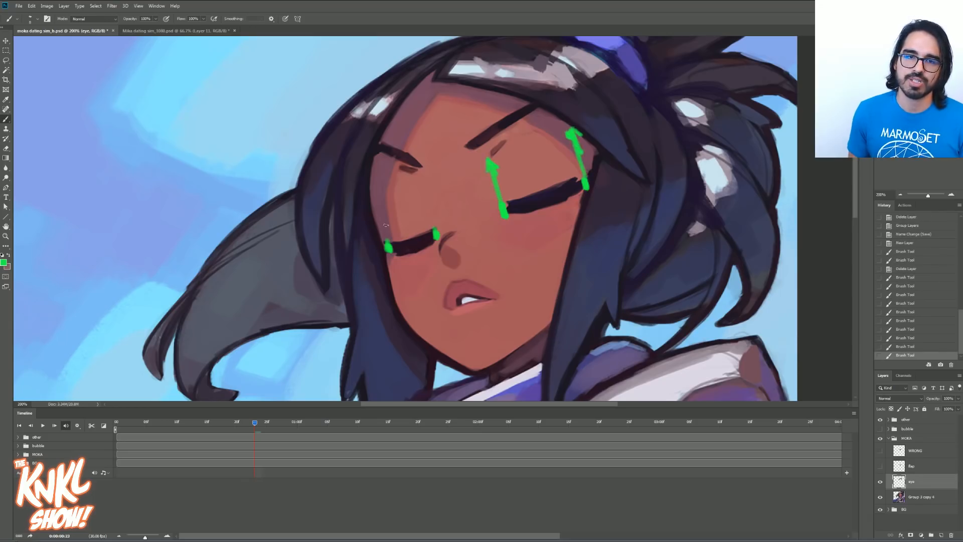
left_click_drag(435, 235, 429, 185)
left_click_drag(388, 247, 387, 201)
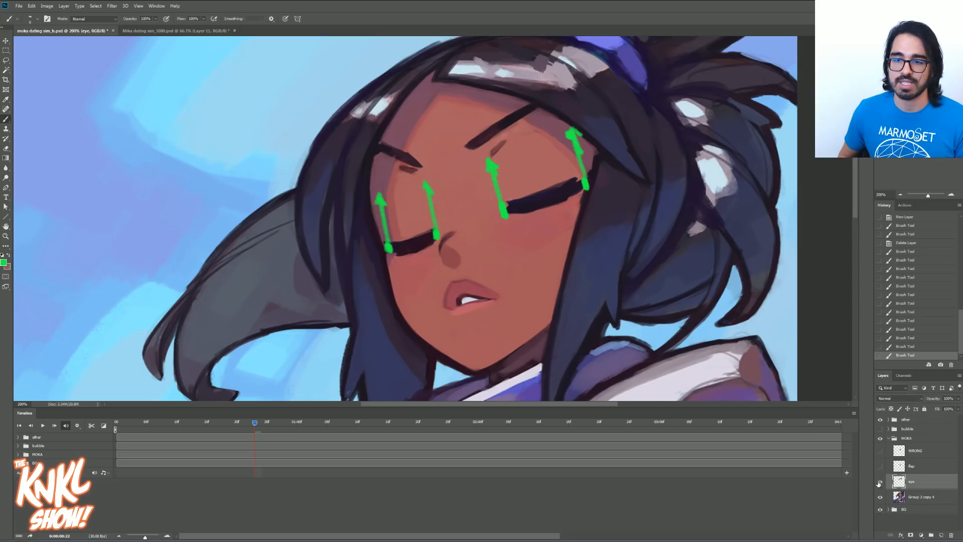
Toggle the eye layer to compare open and closed eyes, then discard the green marks and leave the layer hidden.
left_click(881, 483)
left_click(880, 483)
left_click(881, 482)
left_click(881, 482)
left_click(882, 483)
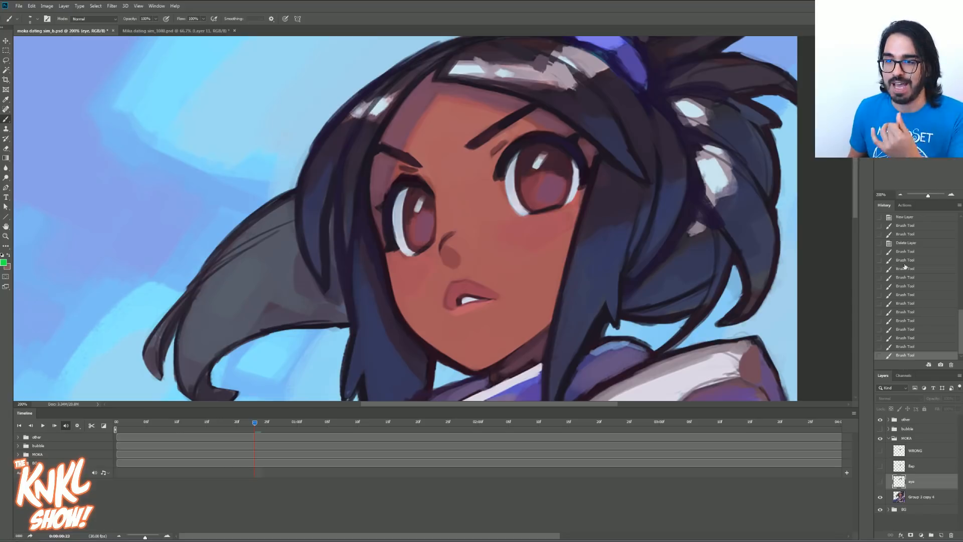
left_click(906, 243)
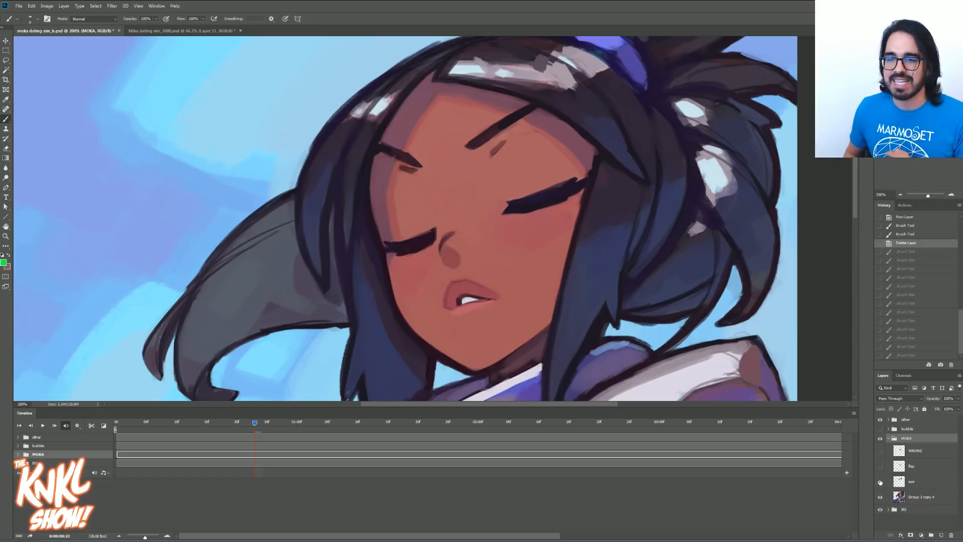
left_click(880, 483)
Show the flap layer and mark both corners of the open mouth on it with green dots.
left_click(881, 467)
left_click(881, 466)
left_click(880, 466)
left_click(893, 467)
left_click(500, 300)
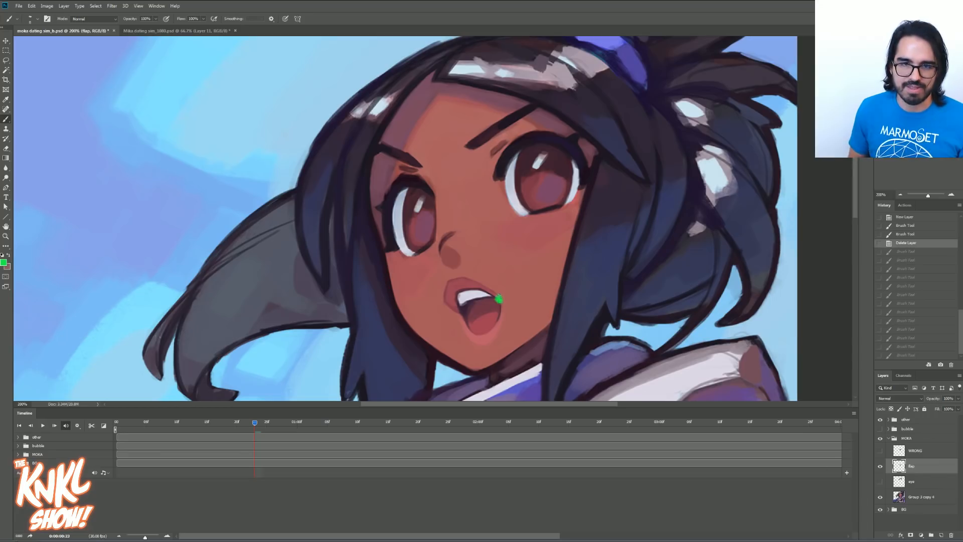
left_click(458, 314)
Toggle the flap layer to compare both mouth shapes against the green corner dots, and revert the dots.
left_click(880, 467)
left_click(880, 467)
left_click(880, 466)
left_click(880, 466)
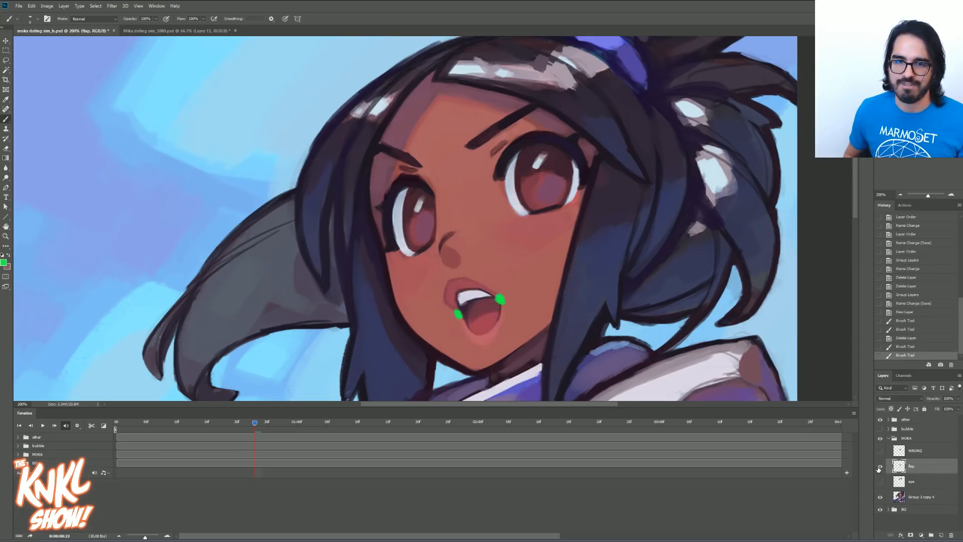
left_click(880, 467)
left_click(880, 467)
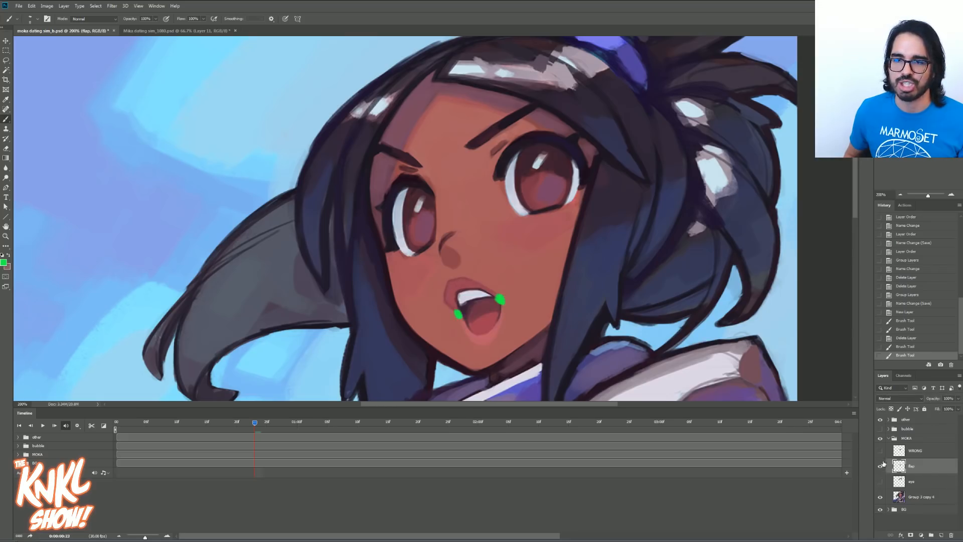
left_click(908, 338)
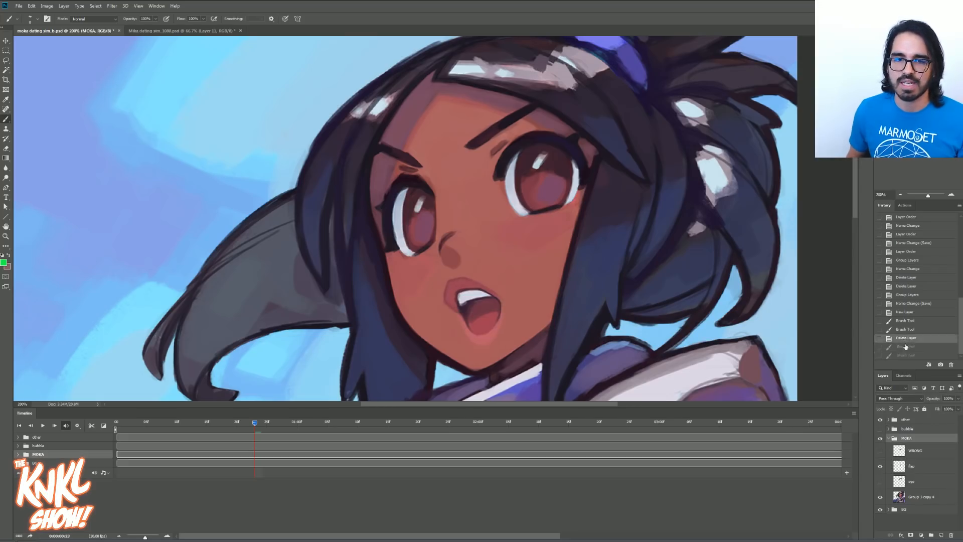
Toggle the WRONG layer to compare its wide open mouth with the original mouth, leaving the layer hidden.
left_click(881, 452)
left_click(881, 451)
left_click(881, 452)
left_click(881, 451)
left_click(881, 452)
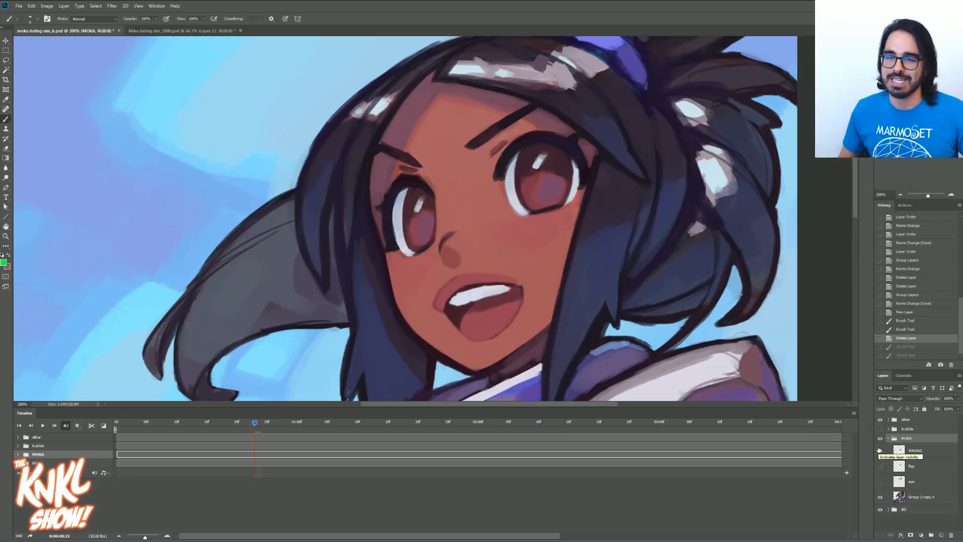
left_click(881, 451)
left_click(881, 453)
left_click(881, 453)
left_click(881, 453)
left_click(881, 453)
left_click(881, 453)
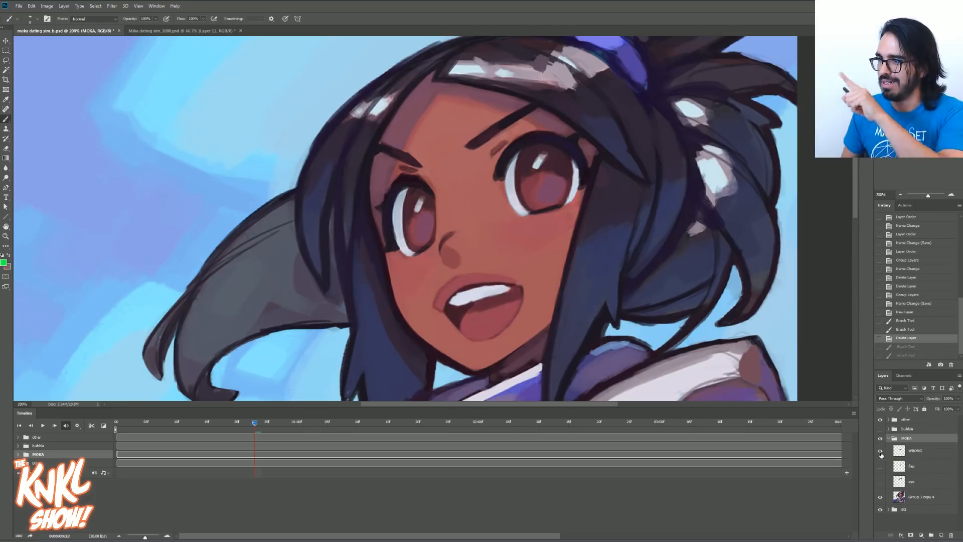
left_click(881, 453)
left_click(881, 453)
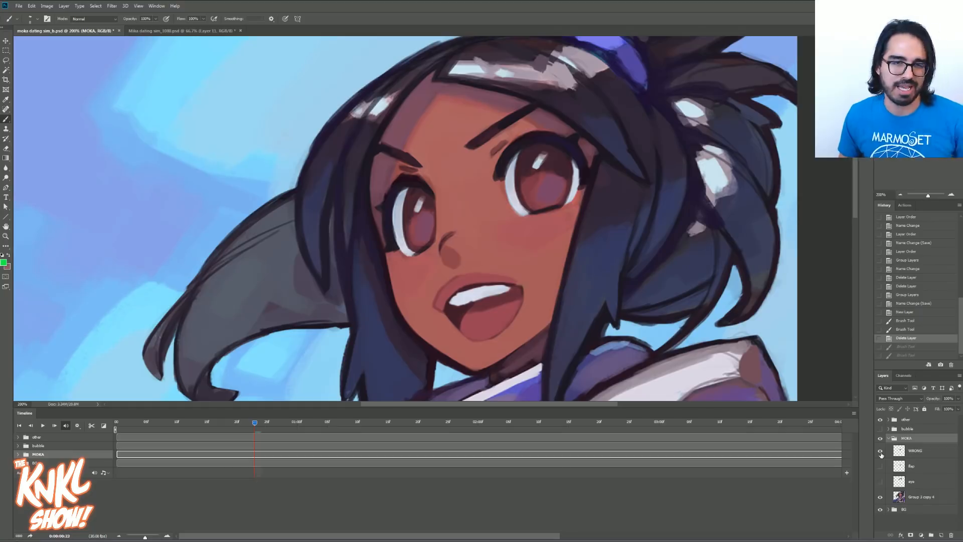
left_click(881, 453)
left_click(881, 453)
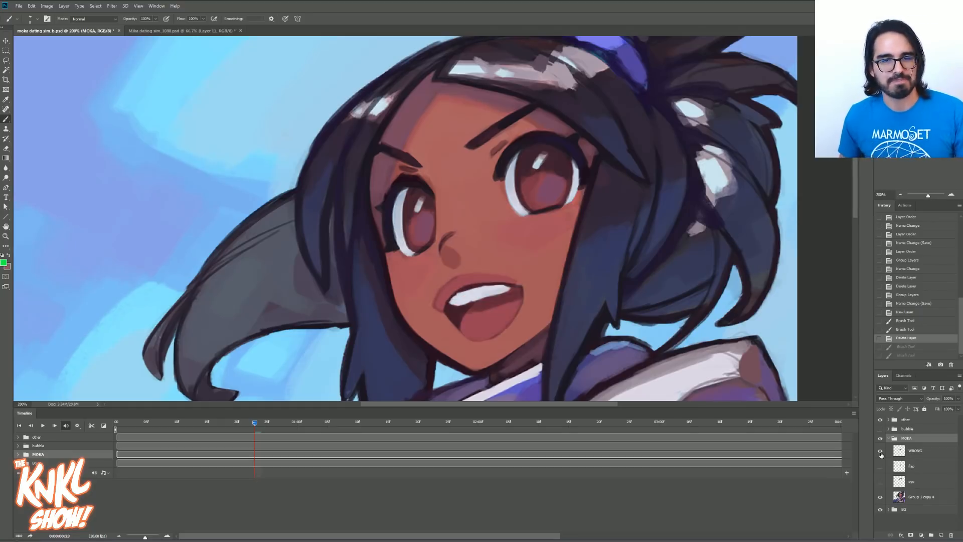
left_click(881, 453)
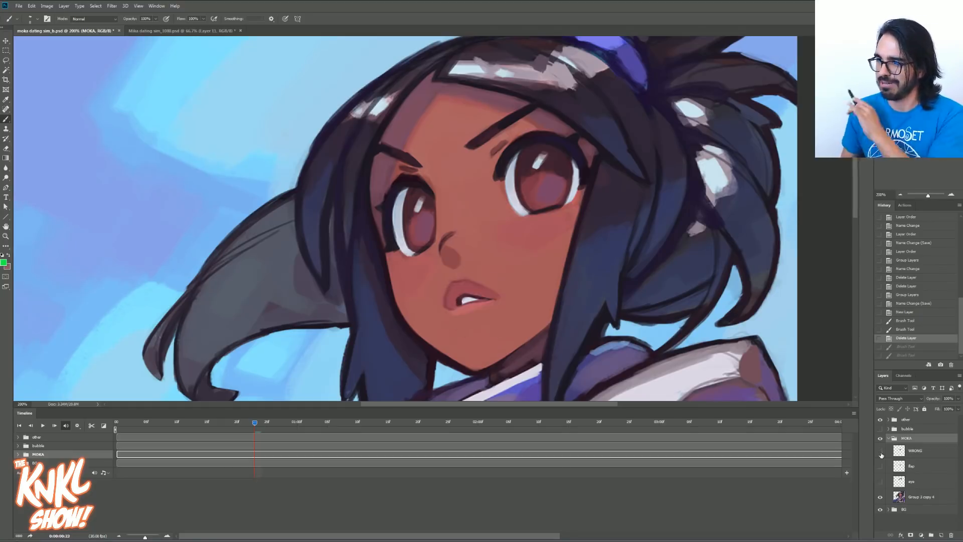
Toggle the flap and eye layers to preview the mouth movement and the blink on the face.
left_click(881, 466)
left_click(881, 466)
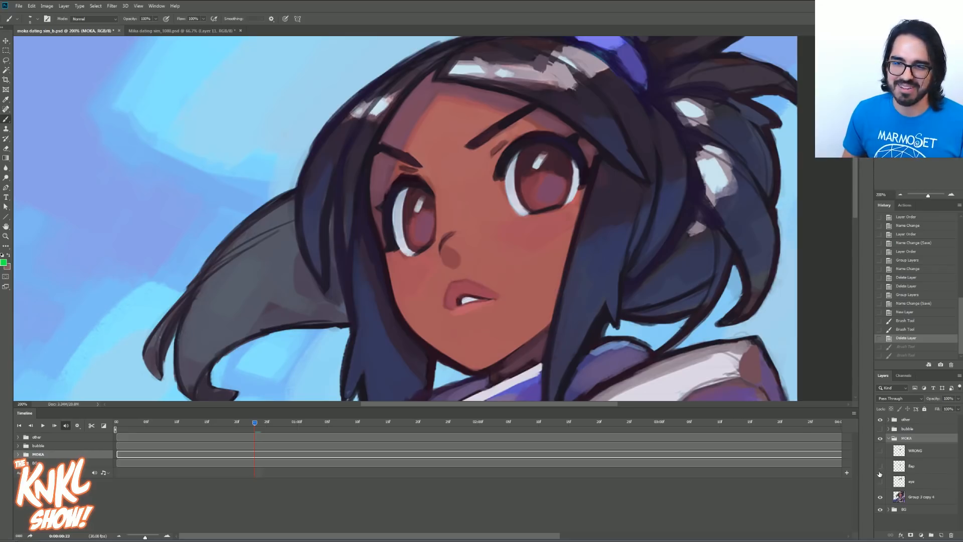
left_click(880, 482)
left_click(881, 481)
left_click(880, 481)
left_click(881, 481)
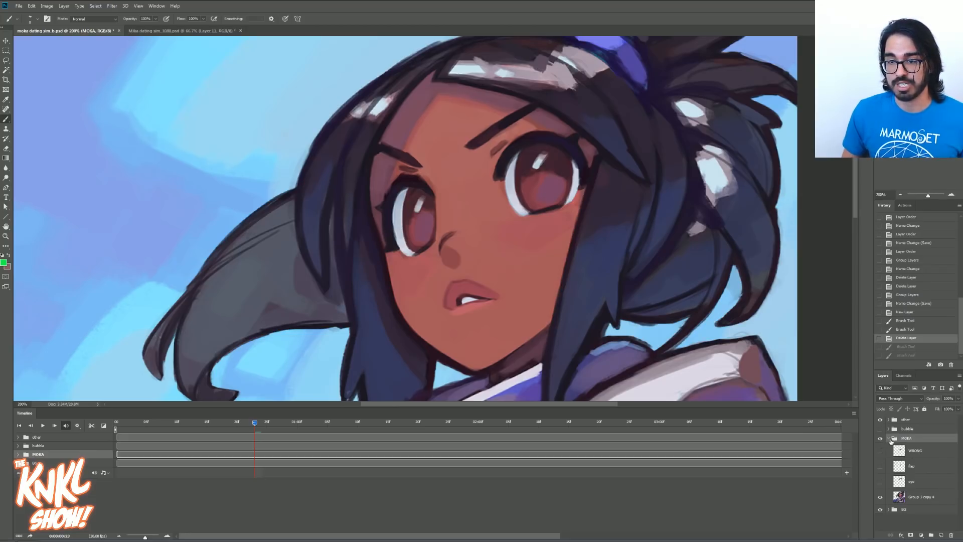
Move the whole MOKA group up and to the left on the canvas and expand the group.
left_click(888, 439)
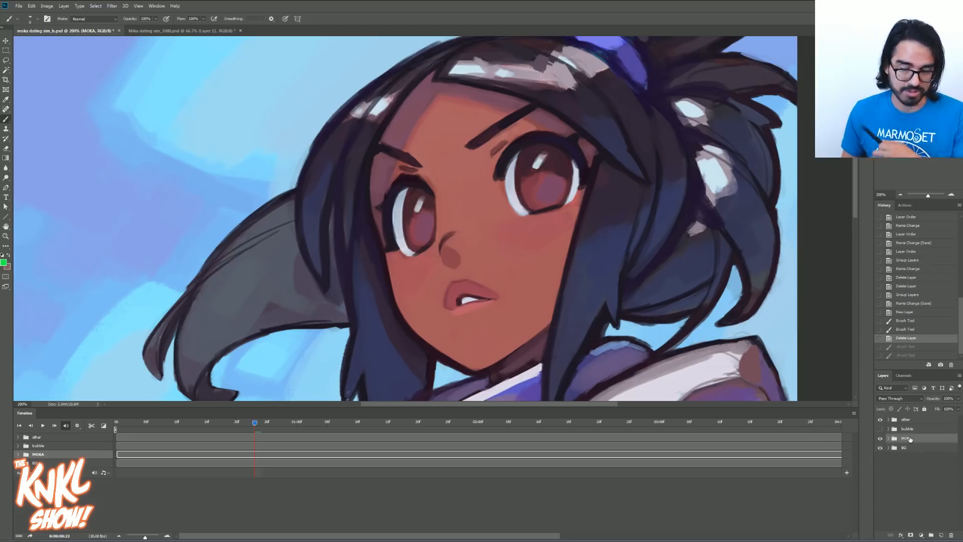
left_click(901, 195)
left_click(901, 195)
left_click(4, 41)
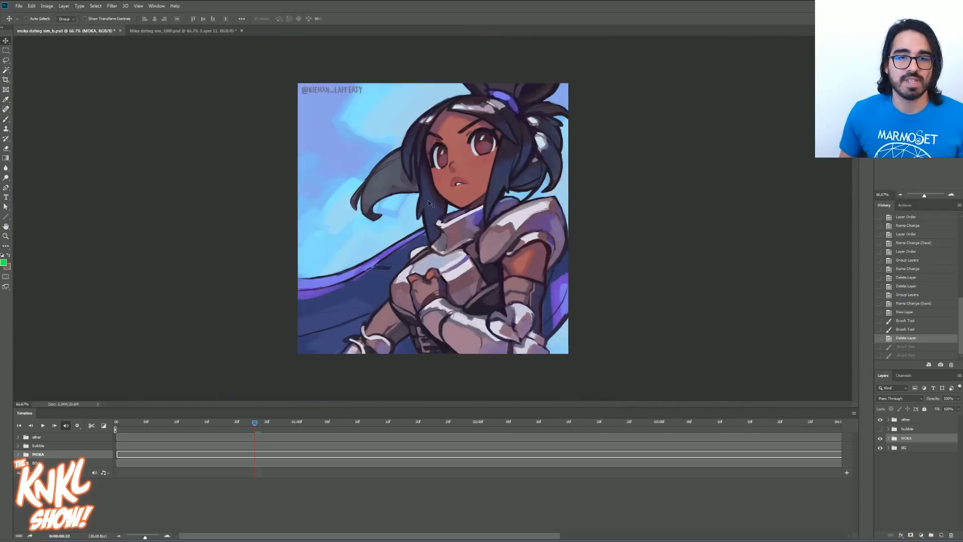
left_click_drag(415, 201, 397, 176)
left_click(888, 438)
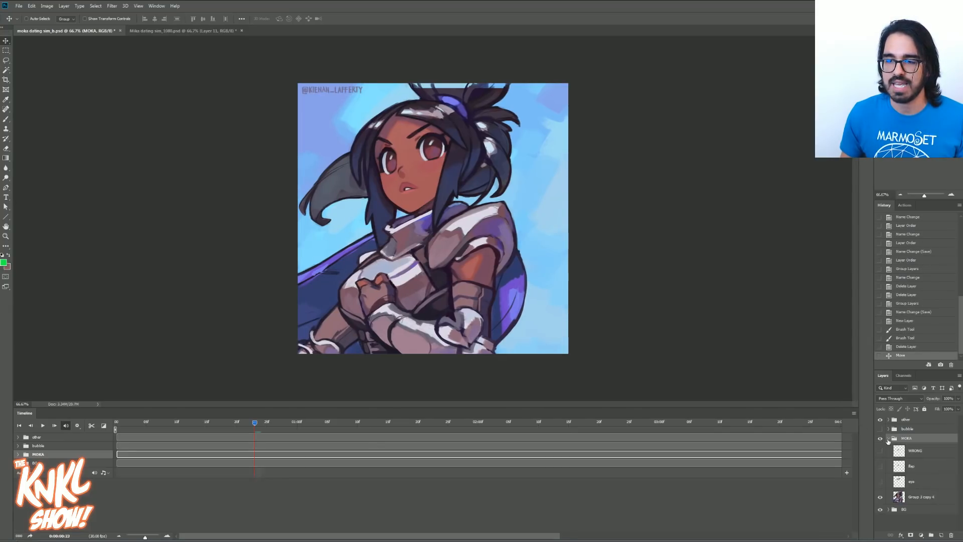
Toggle the flap and eye layers on the moved character to check their alignment, and undo the group's move.
left_click(880, 467)
left_click(880, 467)
left_click(881, 467)
left_click(880, 467)
left_click(881, 482)
left_click(880, 481)
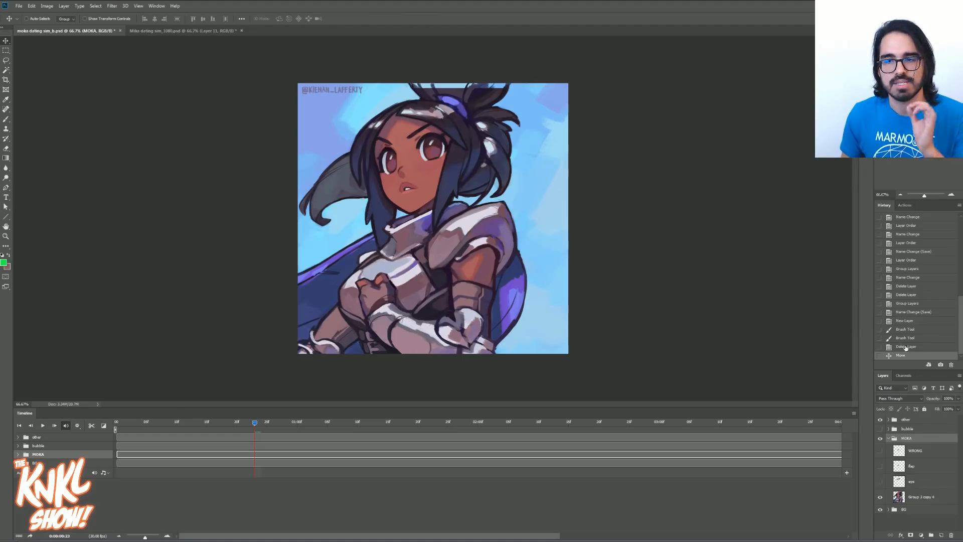
left_click(906, 347)
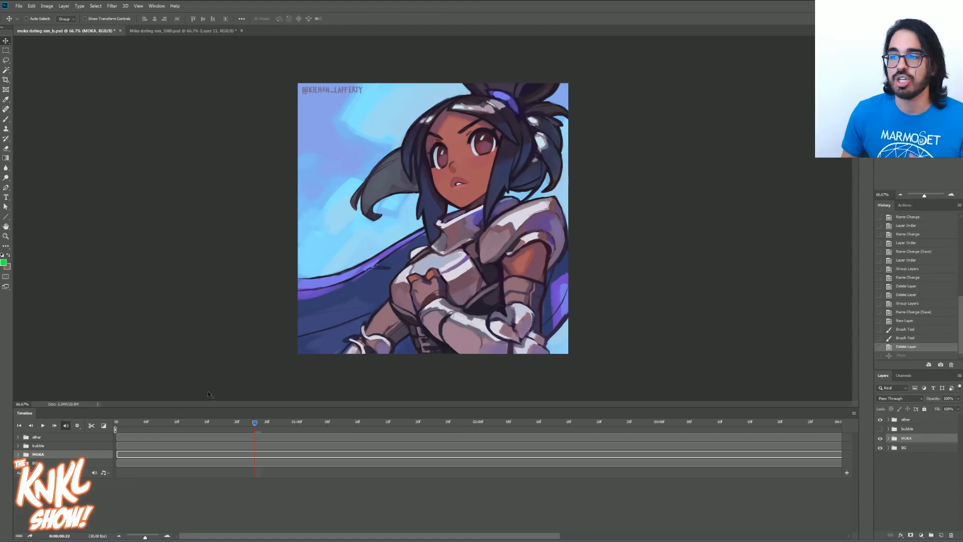
Hide the Timeline and show it again.
left_click(156, 6)
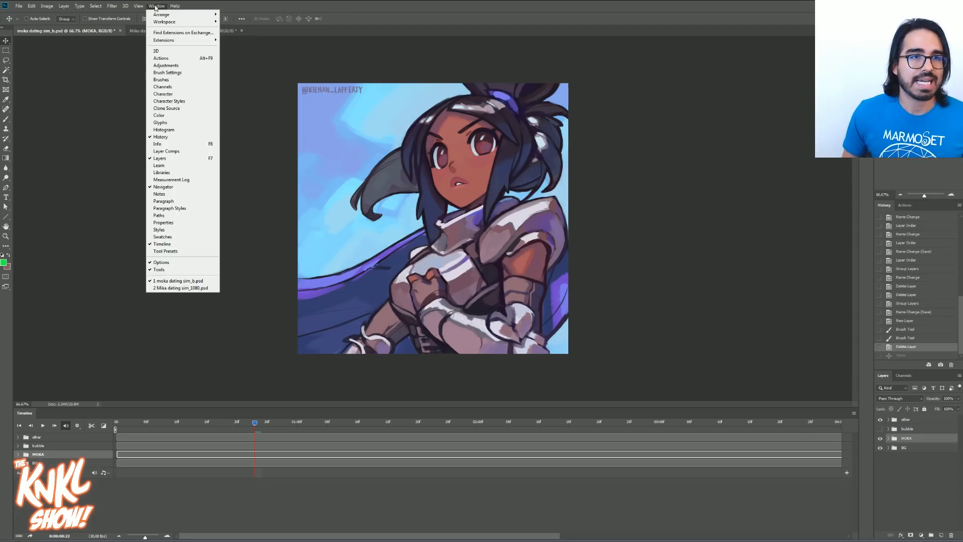
left_click(177, 244)
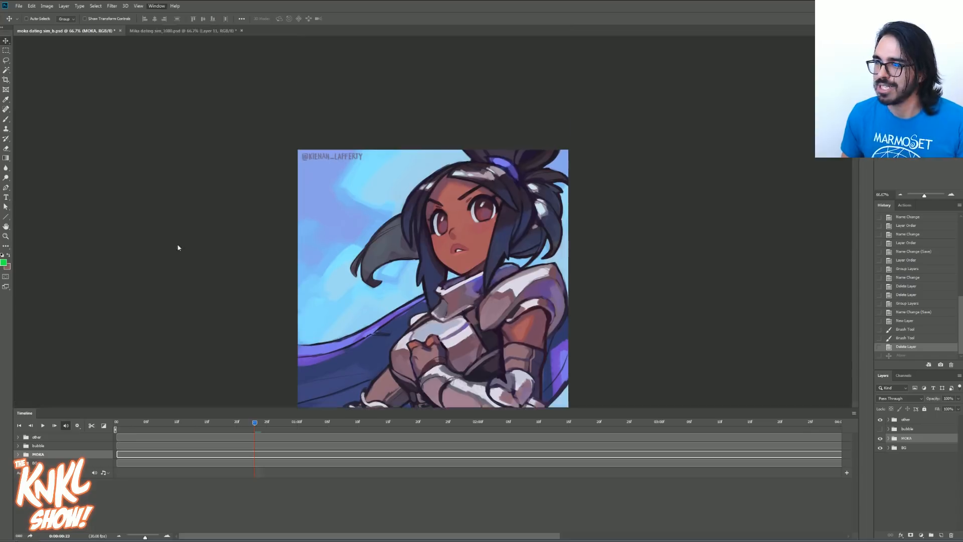
left_click(156, 6)
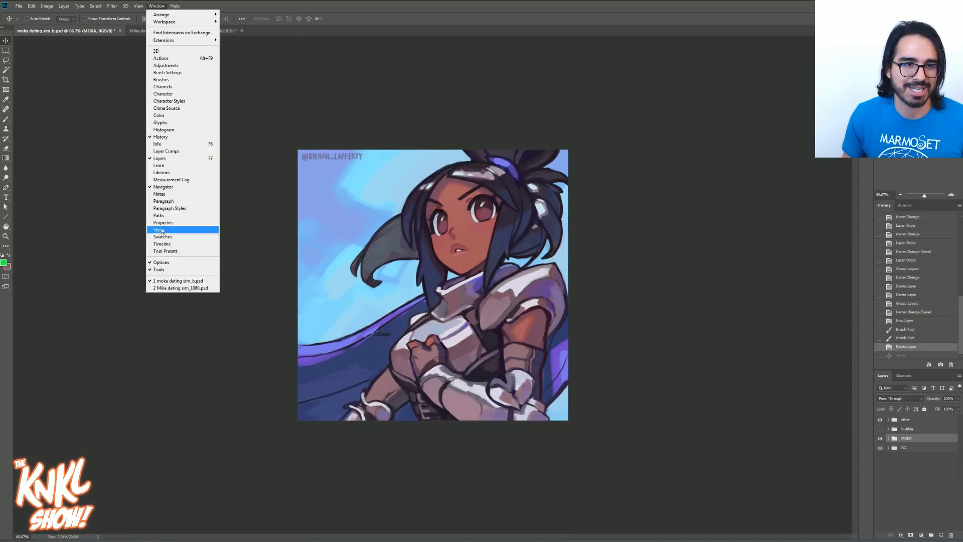
left_click(173, 245)
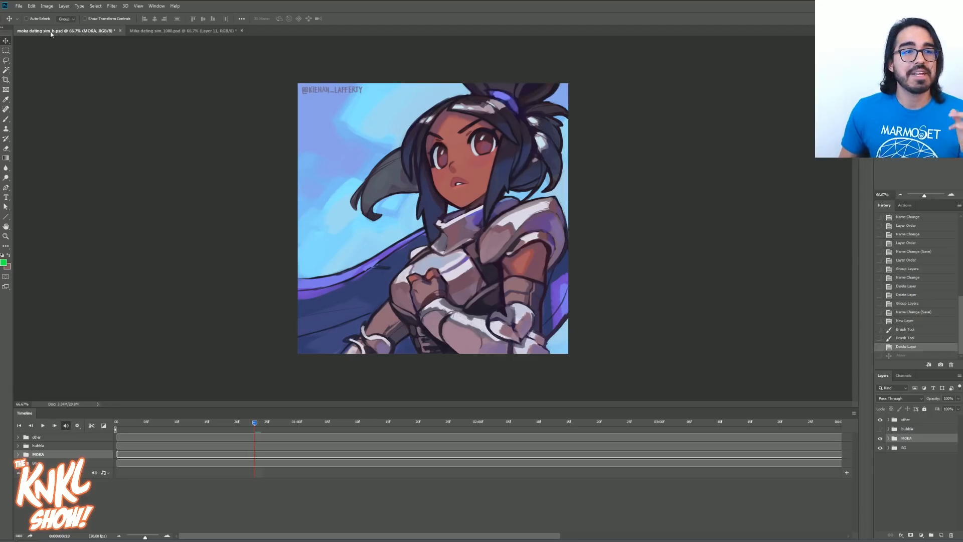
left_click(28, 7)
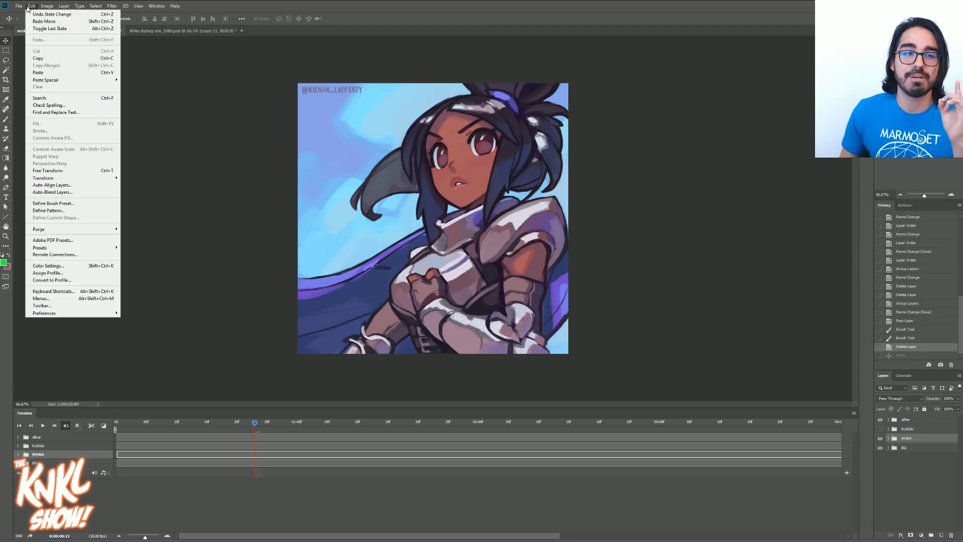
left_click(54, 291)
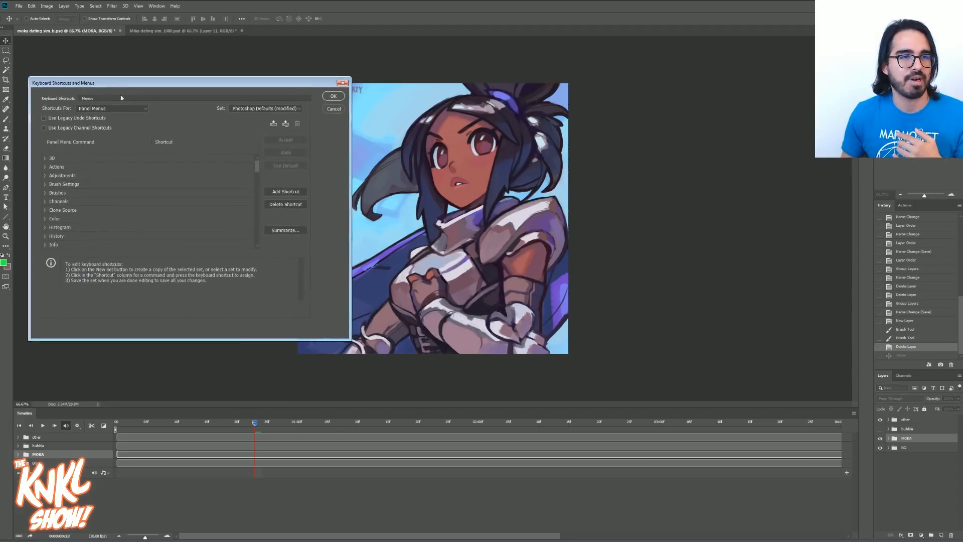
left_click(334, 97)
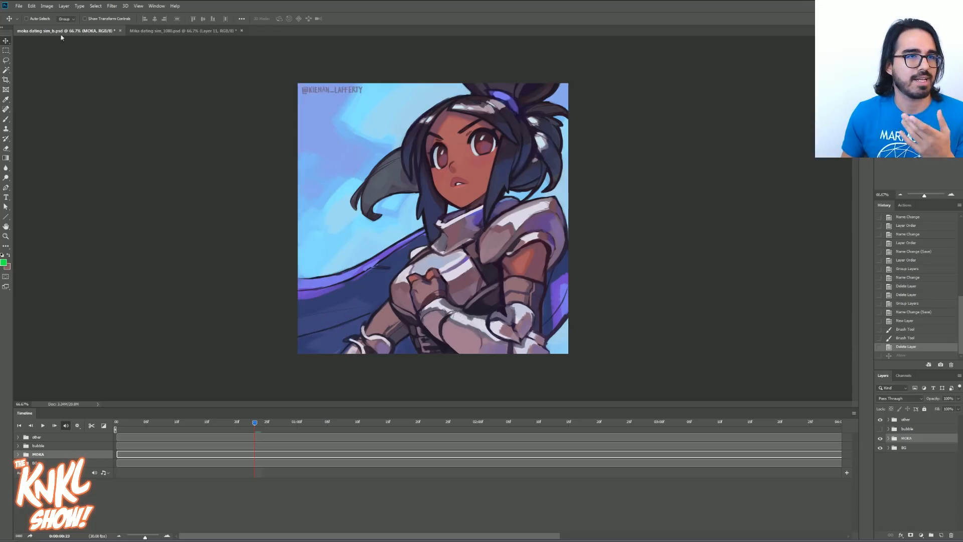
Open the keyboard shortcuts for Panel Menus and examine the Next Frame and Previous Frame shortcuts under Timeline (Video).
left_click(32, 6)
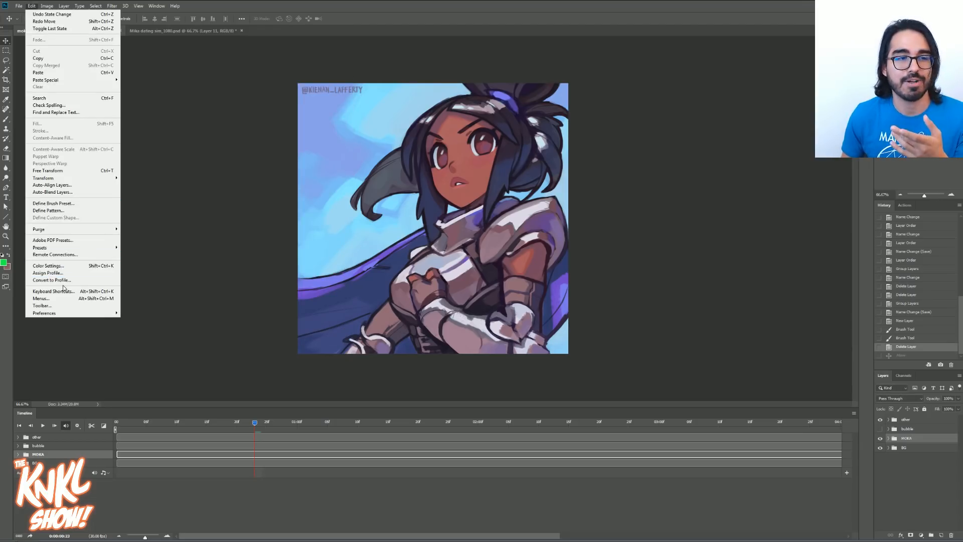
left_click(56, 291)
left_click(94, 109)
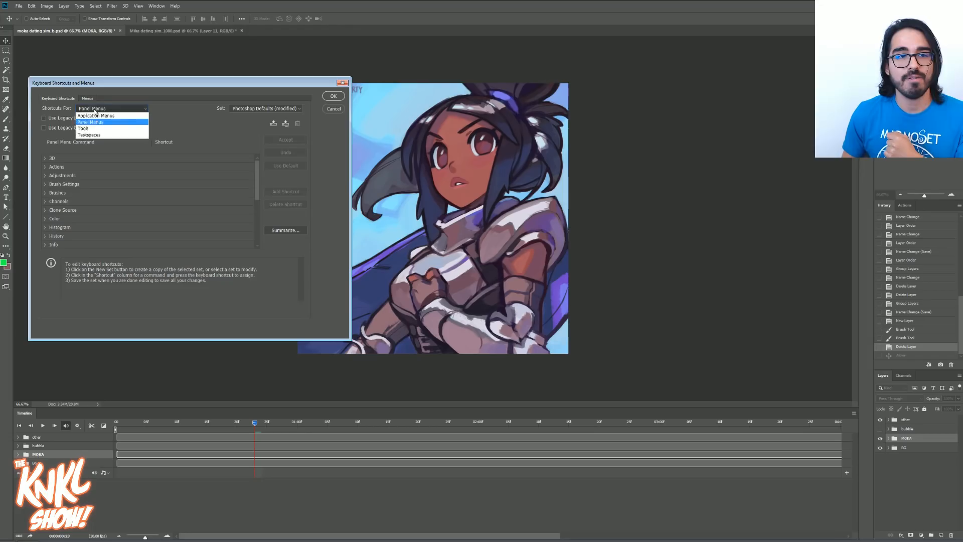
left_click(94, 123)
left_click_drag(256, 182, 255, 241)
left_click(61, 238)
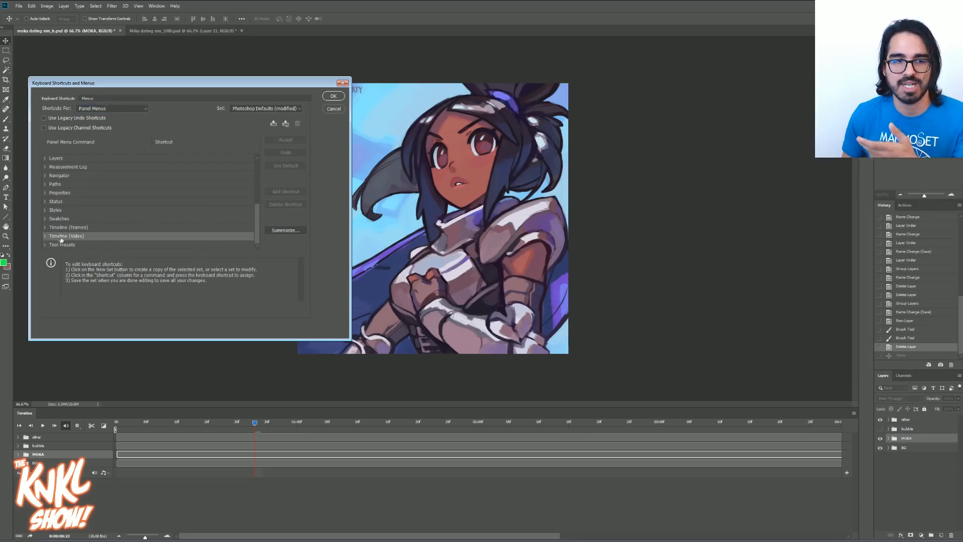
left_click(45, 237)
scroll(91, 172, "down", 4)
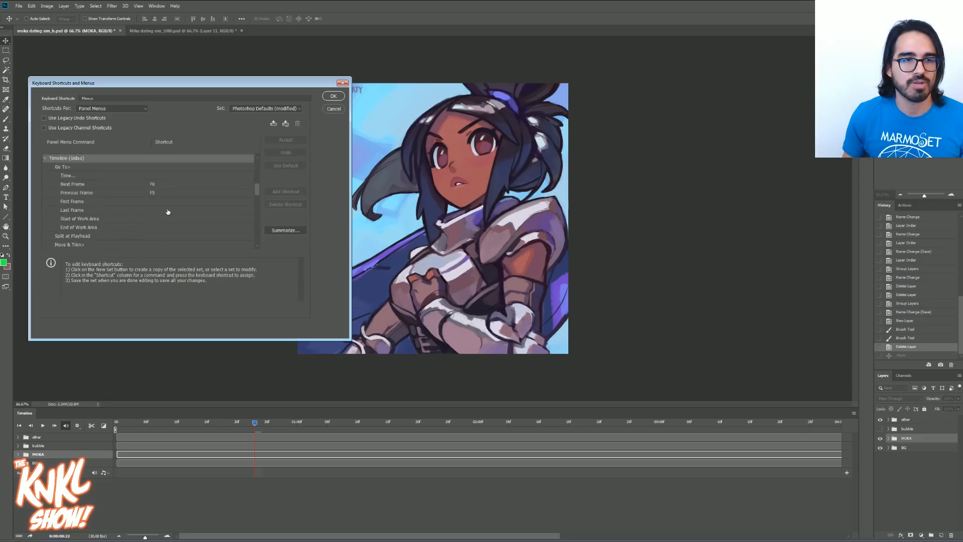
scroll(89, 173, "up", 1)
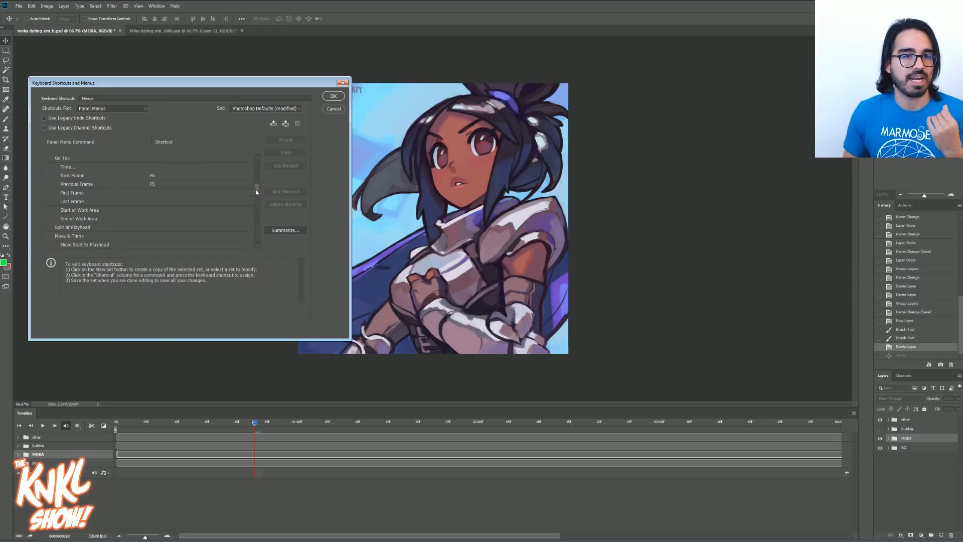
Examine the Trim Start at Playhead and Trim End at Playhead shortcuts, and close the shortcut settings without changes.
scroll(232, 204, "down", 3)
scroll(203, 204, "down", 1)
left_click(87, 212)
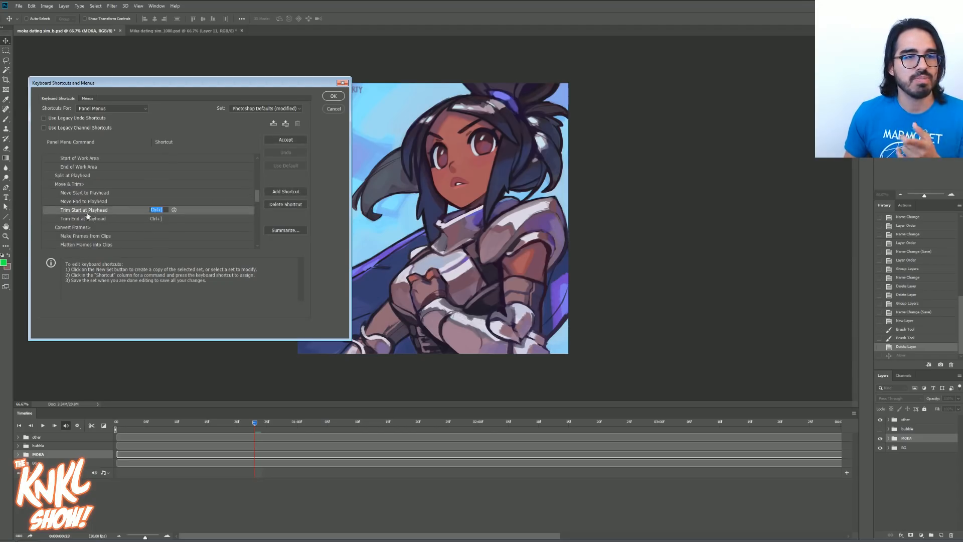
left_click(91, 219)
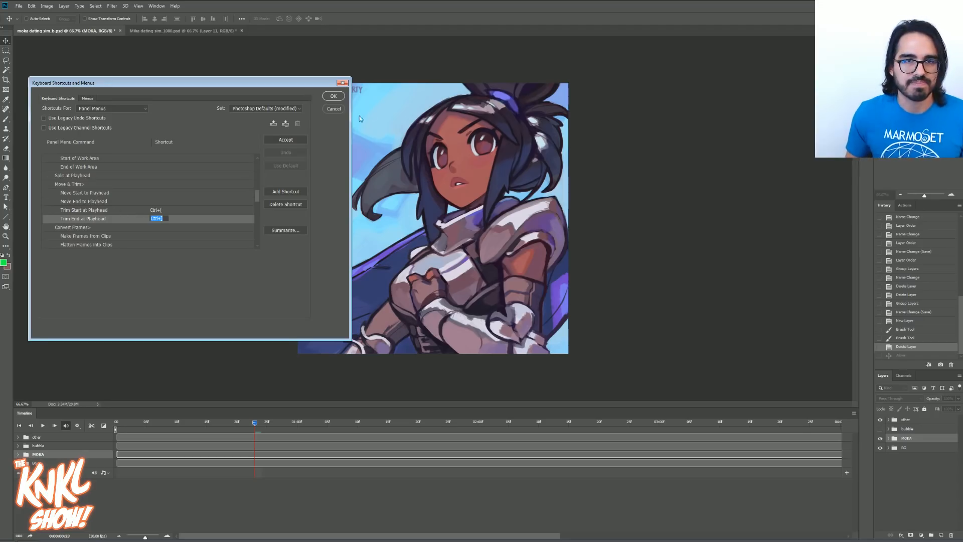
left_click(334, 109)
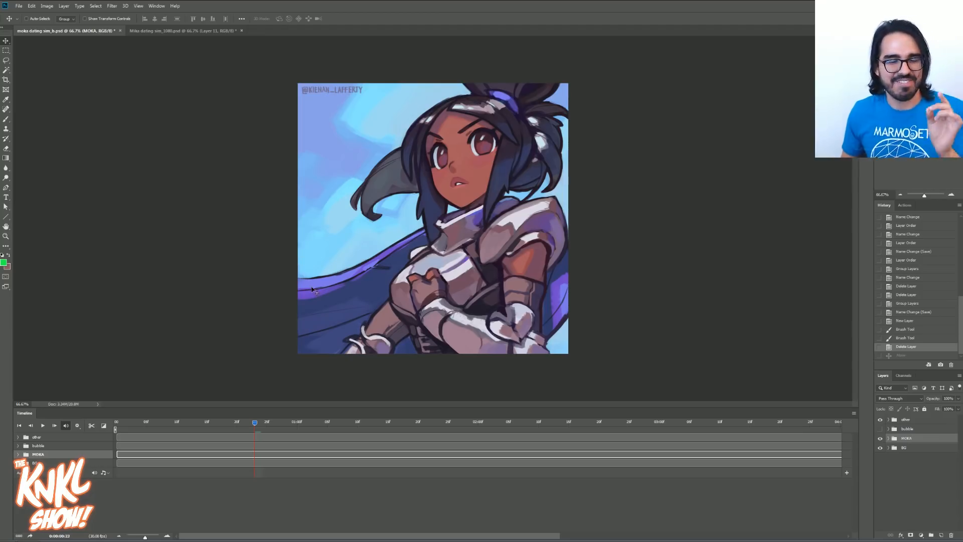
Expand the MOKA group in the Timeline to show its WRONG, flap, eye and base layer clips.
left_click(19, 455)
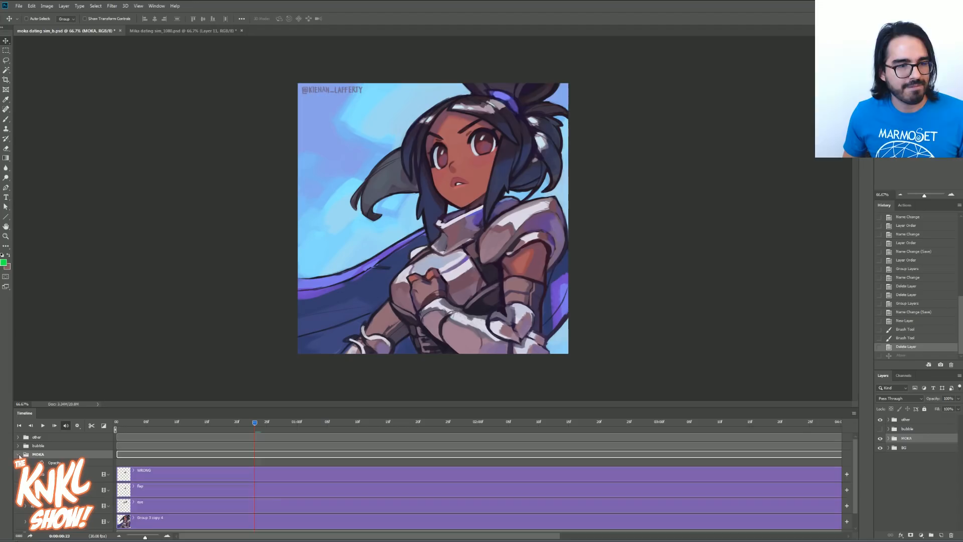
scroll(195, 468, "down", 2)
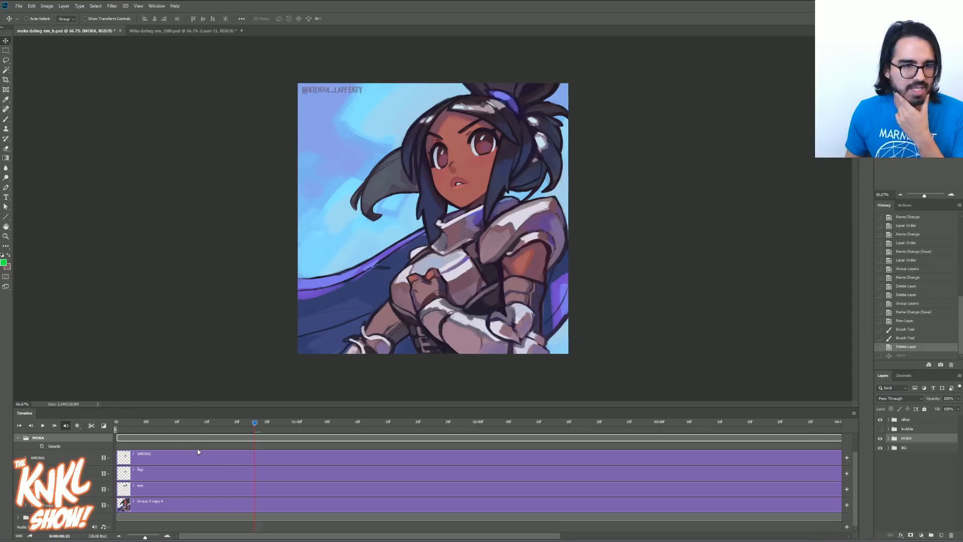
Select the eye clip inside the MOKA group and place the playhead at frame 5.
left_click(163, 487)
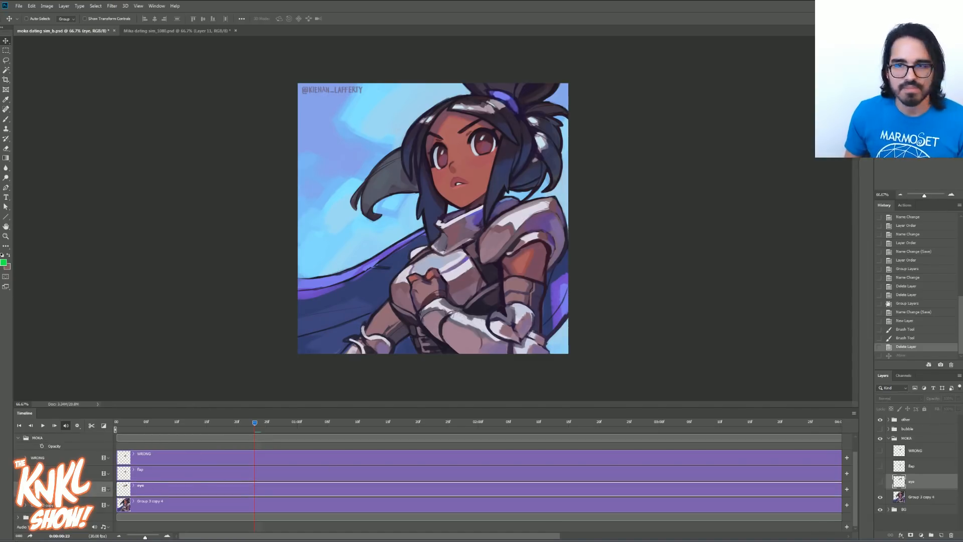
left_click(951, 194)
left_click(952, 195)
left_click(919, 104)
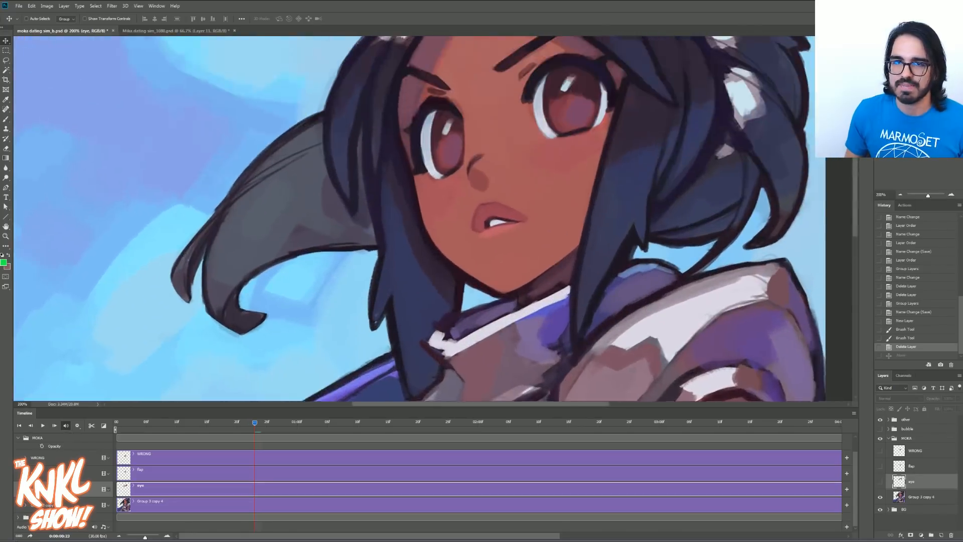
left_click_drag(919, 104, 919, 102)
left_click(146, 425)
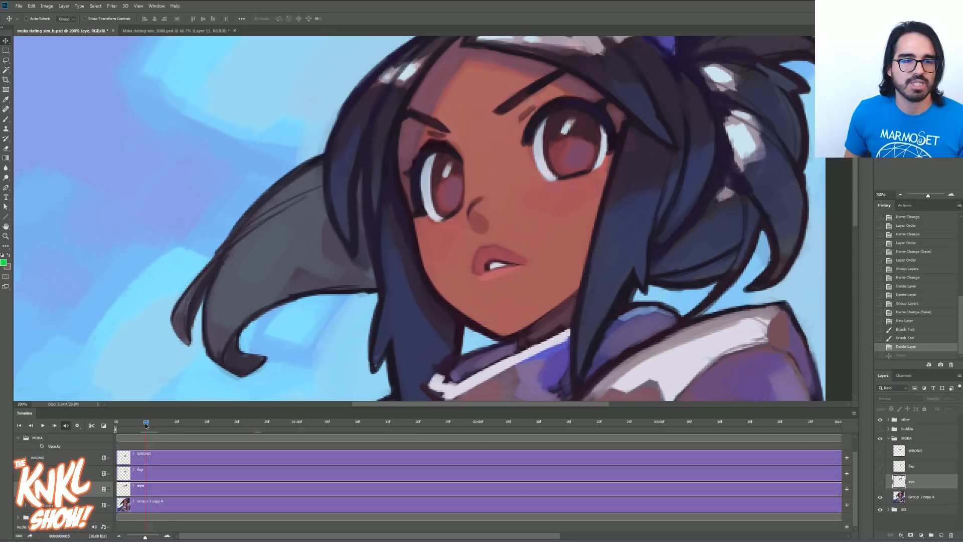
Open the Timeline Frame Rate settings, examine the frame rate, and close them without changes.
left_click(854, 413)
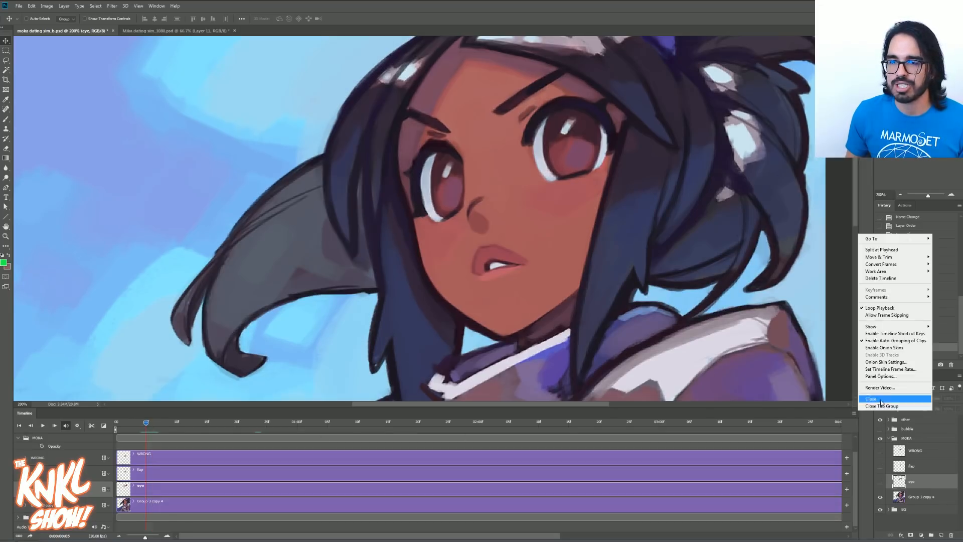
left_click(891, 370)
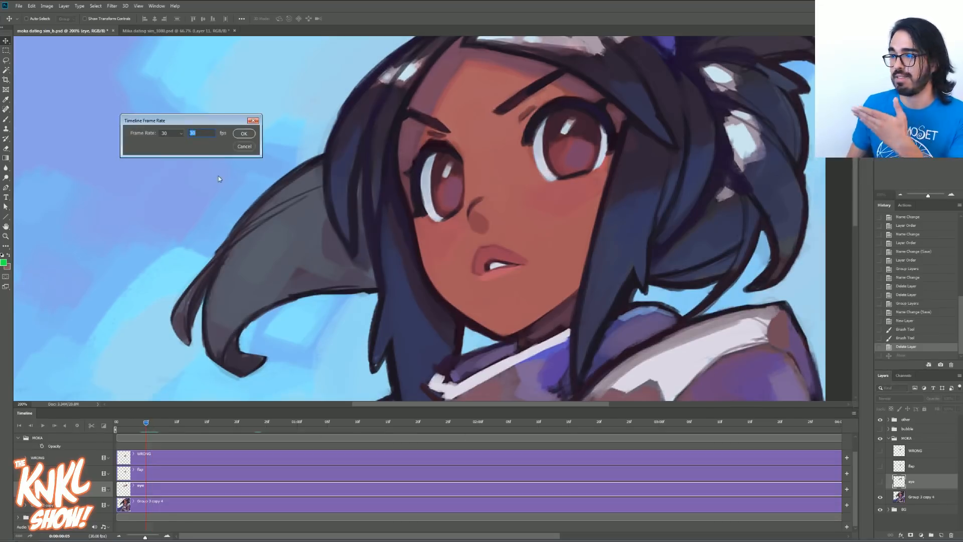
left_click(244, 146)
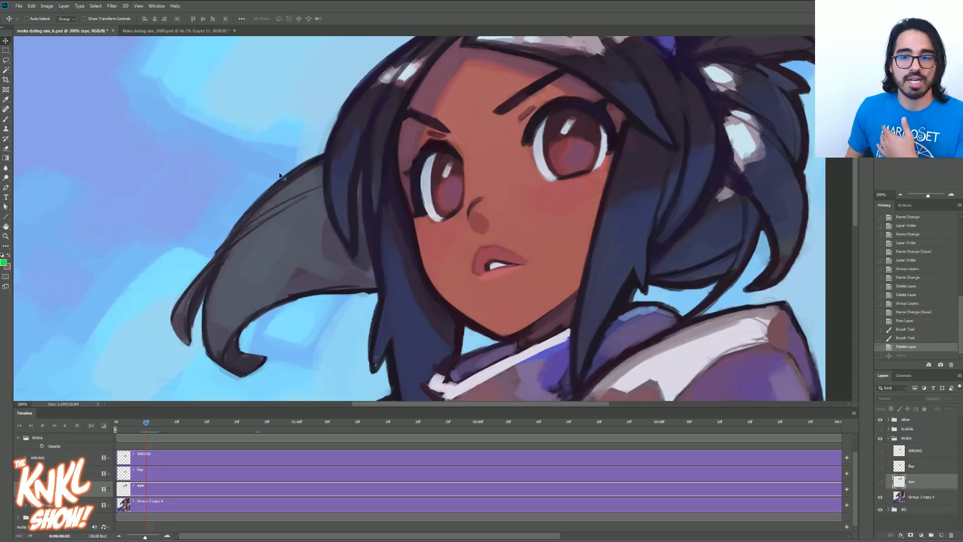
left_click(854, 414)
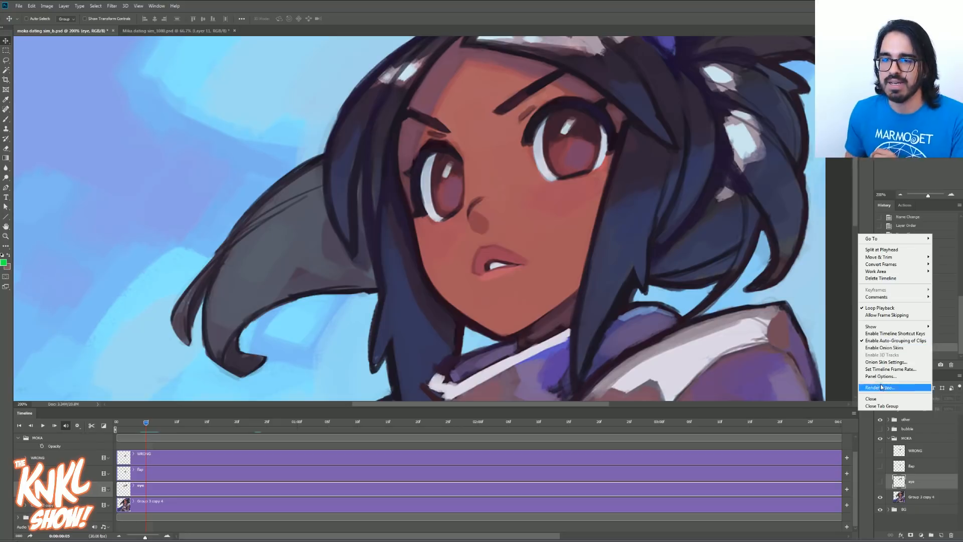
left_click(880, 369)
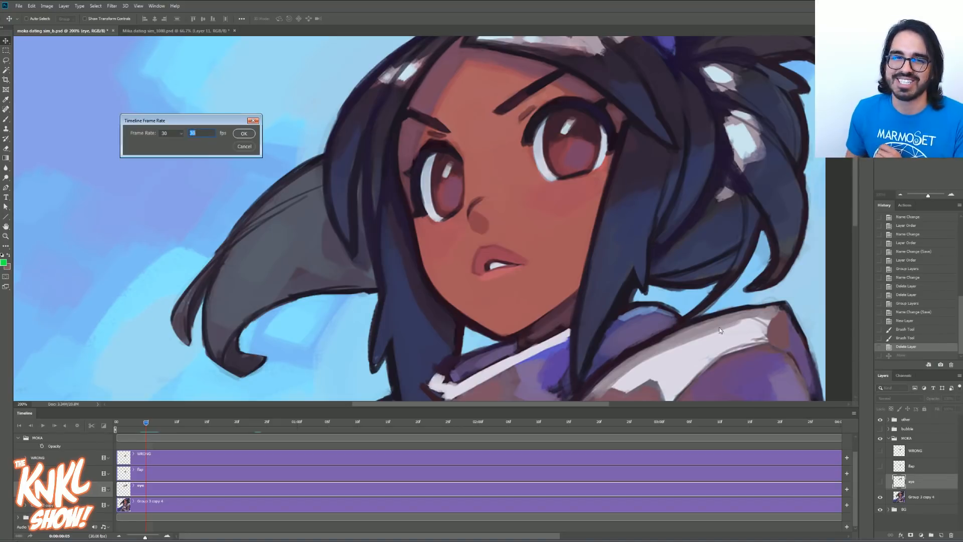
left_click(243, 146)
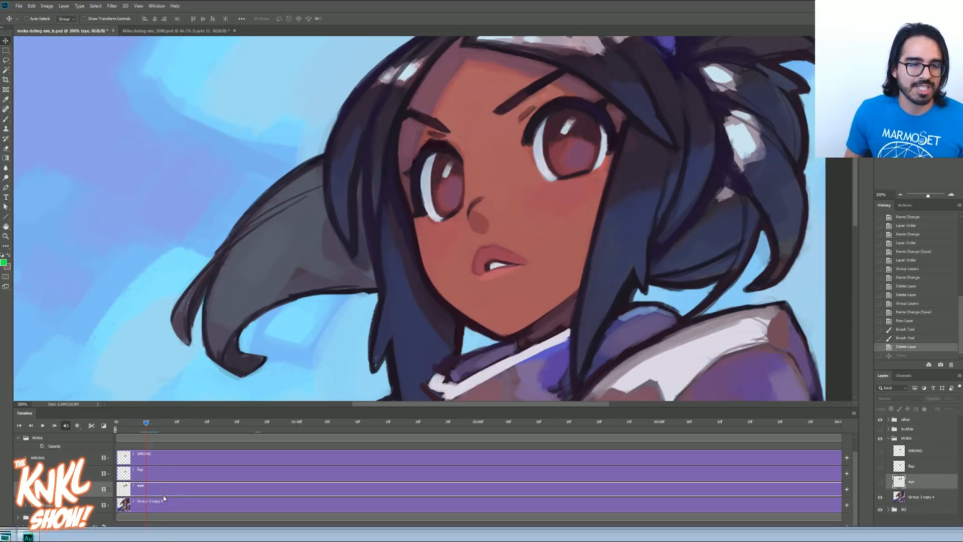
Trim the eye clip to start at frame 5 and end at frame 6, and make the eye layer visible.
left_click(166, 537)
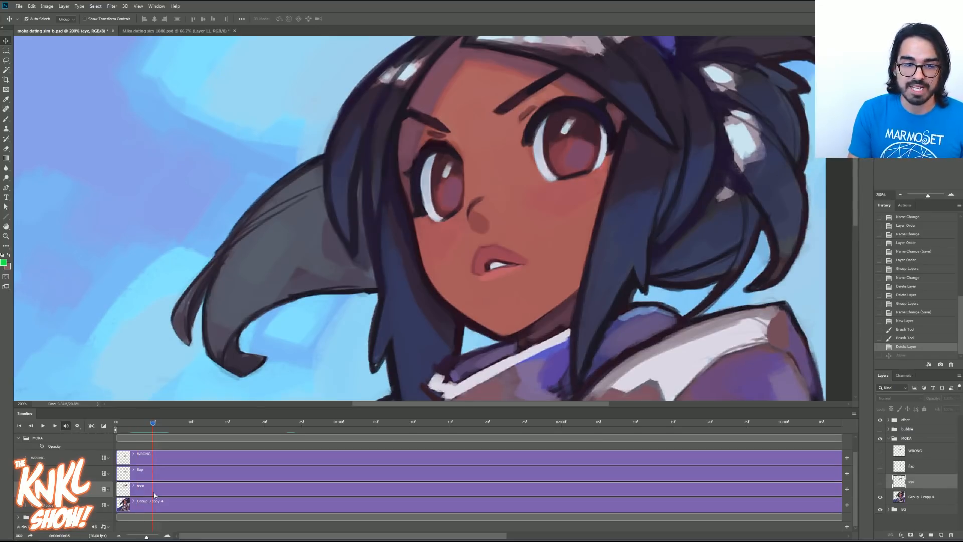
key("alt+bracketleft")
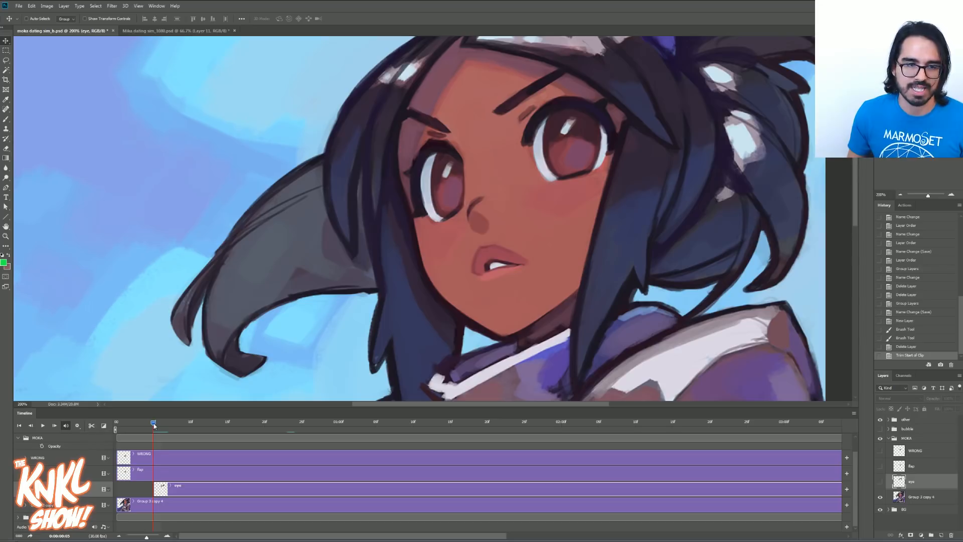
left_click_drag(154, 426, 160, 426)
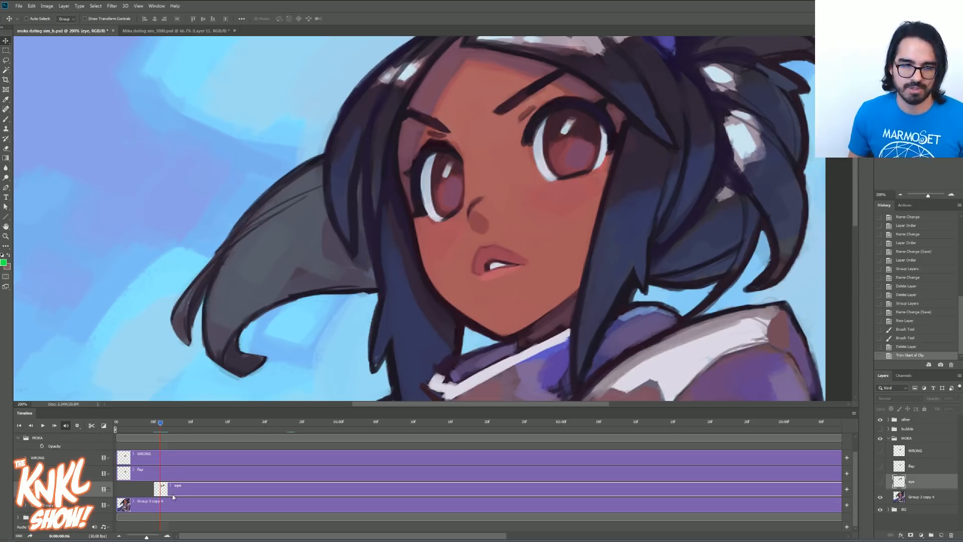
key("alt+bracketright")
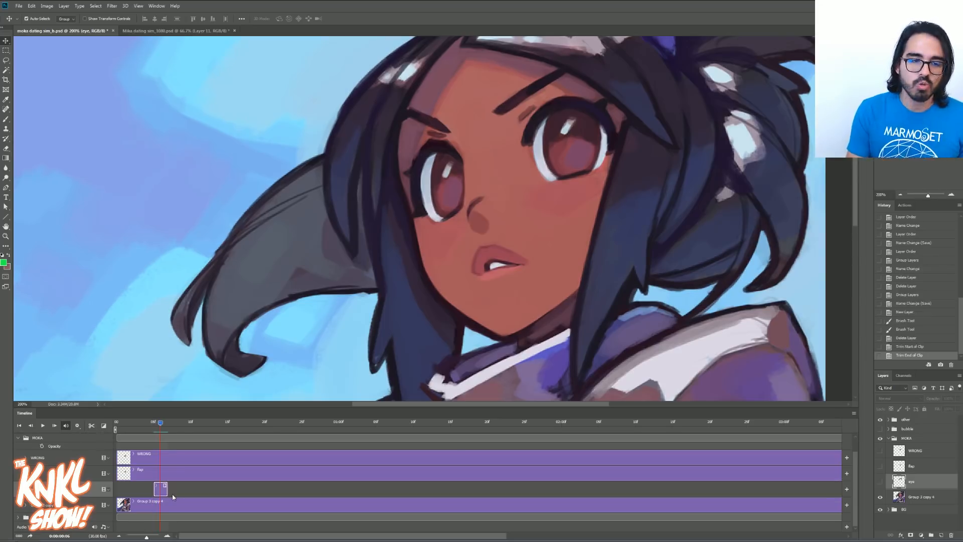
left_click_drag(161, 426, 153, 427)
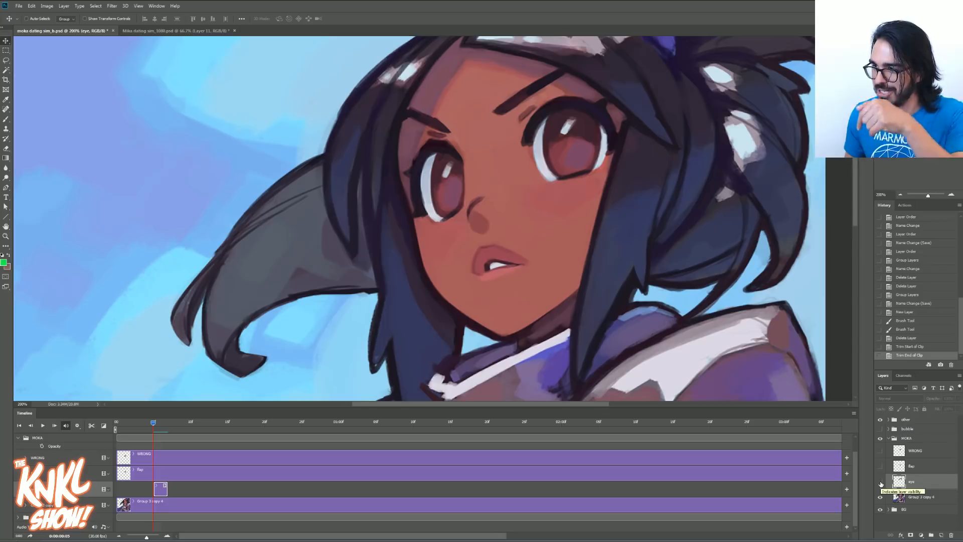
left_click(881, 482)
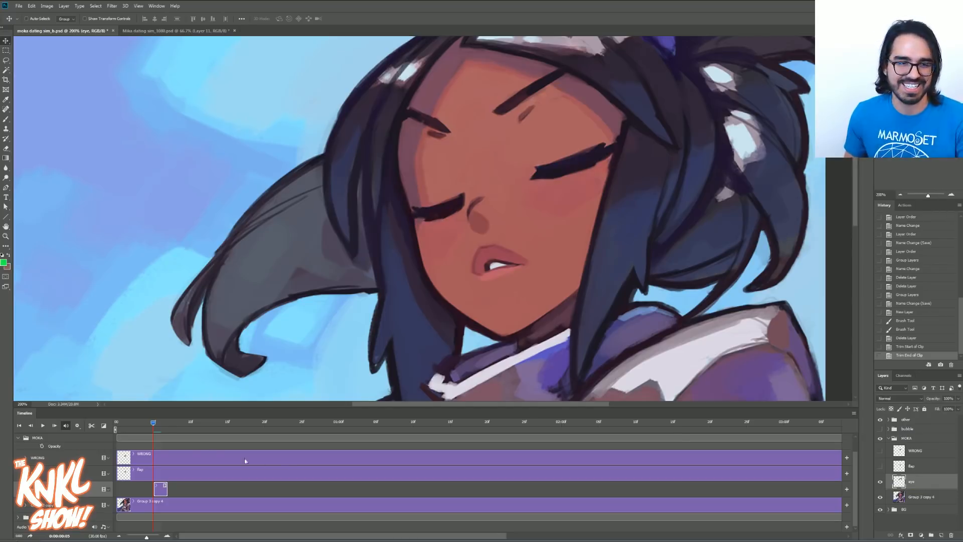
Play back the blink and move the eye clip earlier in the timeline to start at frame 2.
left_click_drag(153, 424, 137, 429)
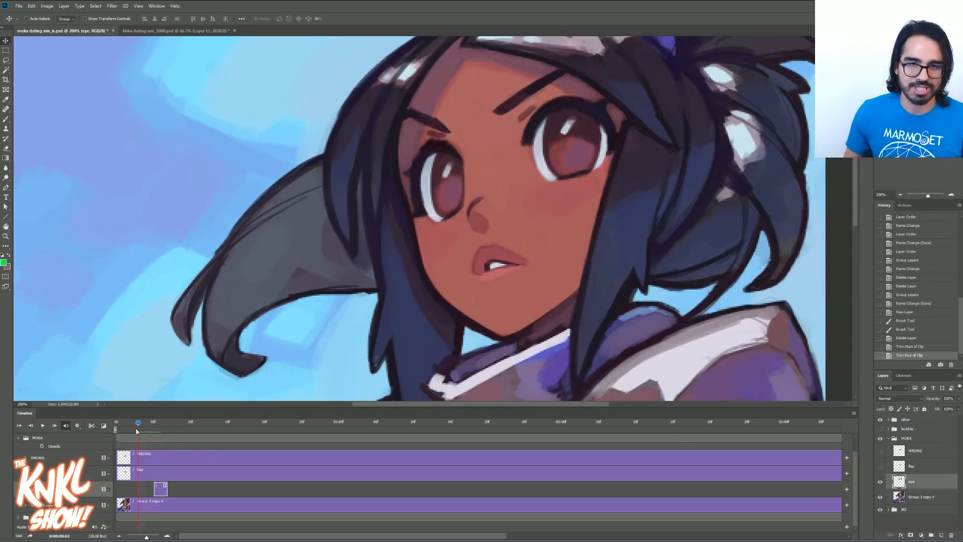
key("space")
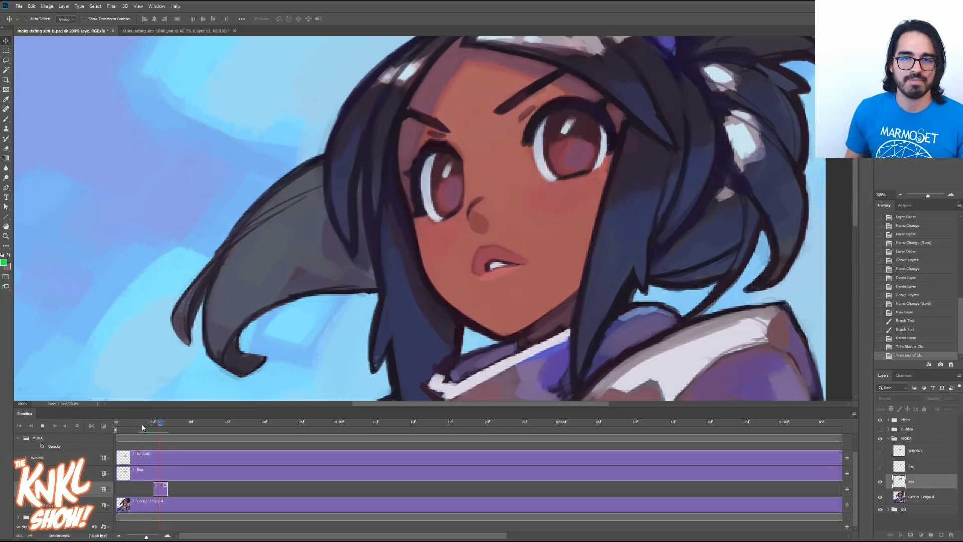
key("space")
left_click(133, 425)
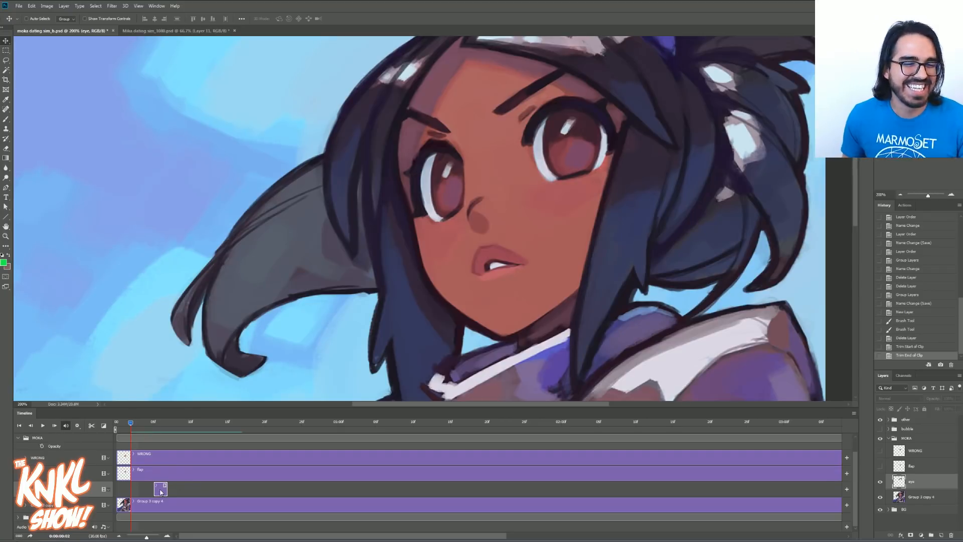
left_click_drag(161, 492, 140, 493)
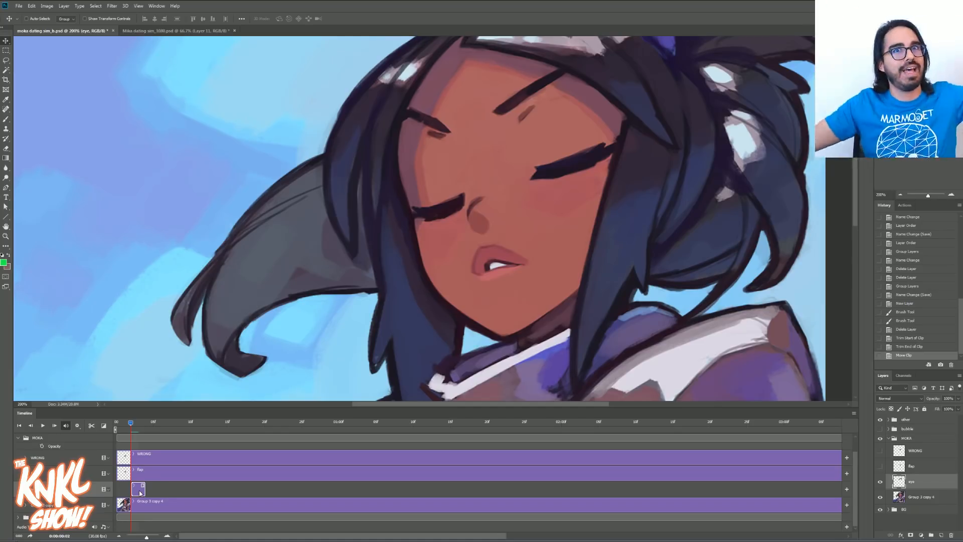
left_click_drag(140, 493, 168, 489)
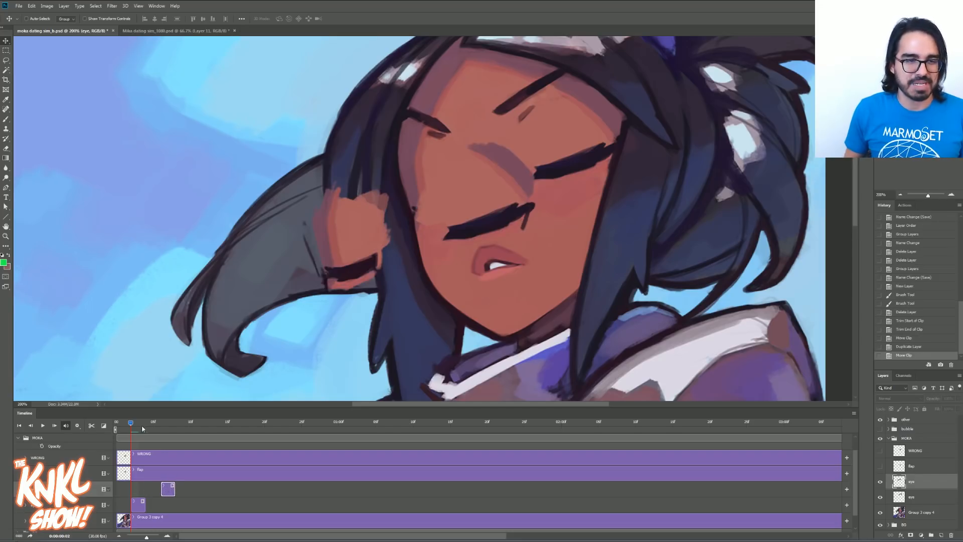
left_click_drag(131, 424, 160, 426)
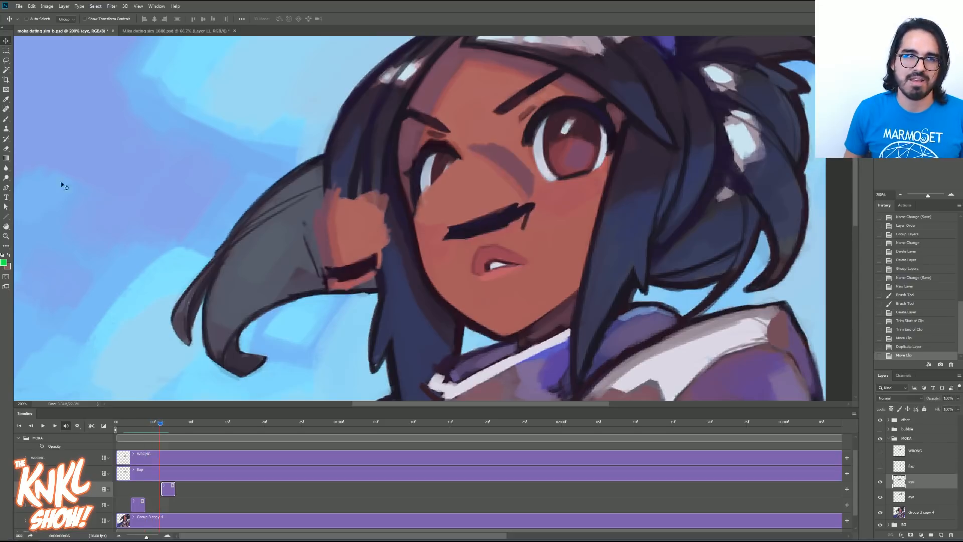
mouse_move(469, 222)
left_mouse_down()
mouse_move(436, 178)
mouse_move(421, 233)
left_mouse_up()
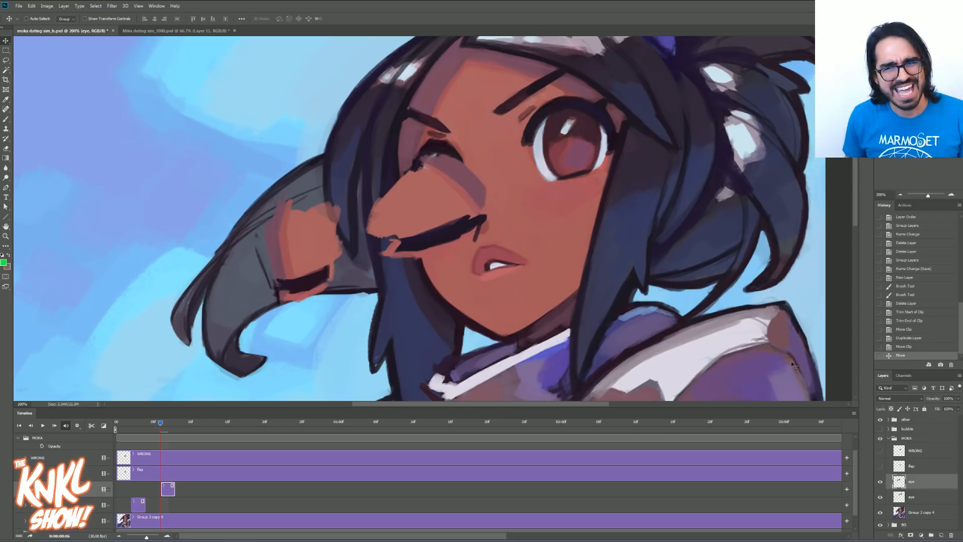
left_click(916, 346)
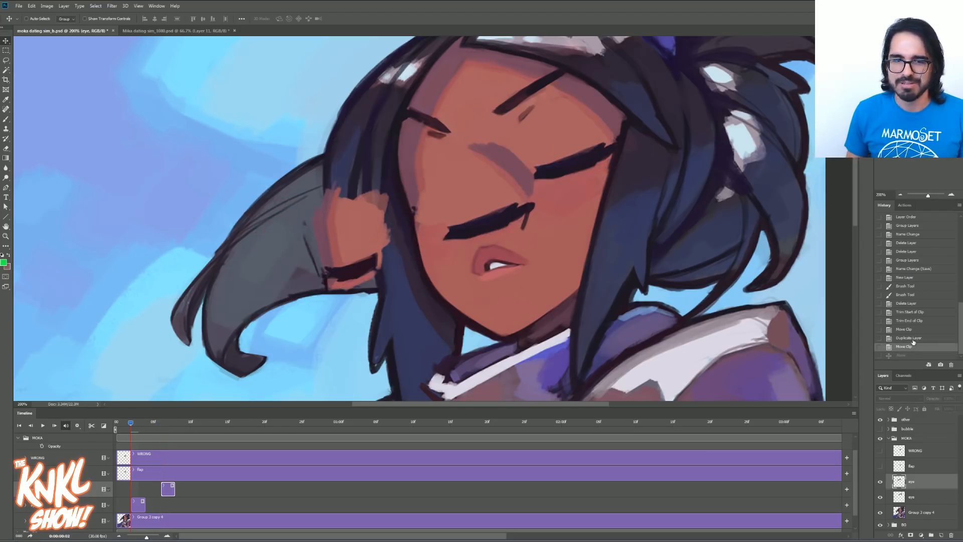
left_click(951, 535)
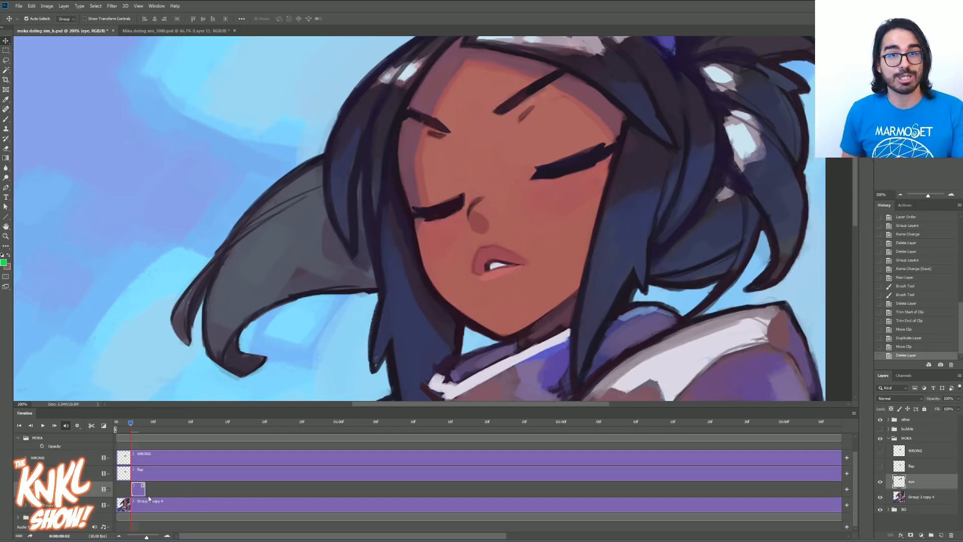
Duplicate the eye layer and trim the copy's clip to start at frame 7 and end at frame 8.
key("ctrl+j")
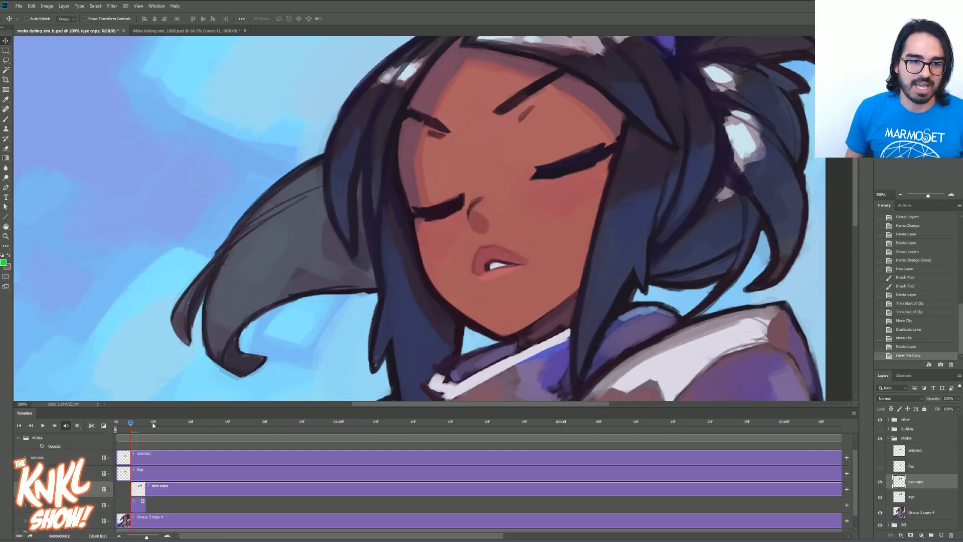
left_click_drag(153, 425, 168, 424)
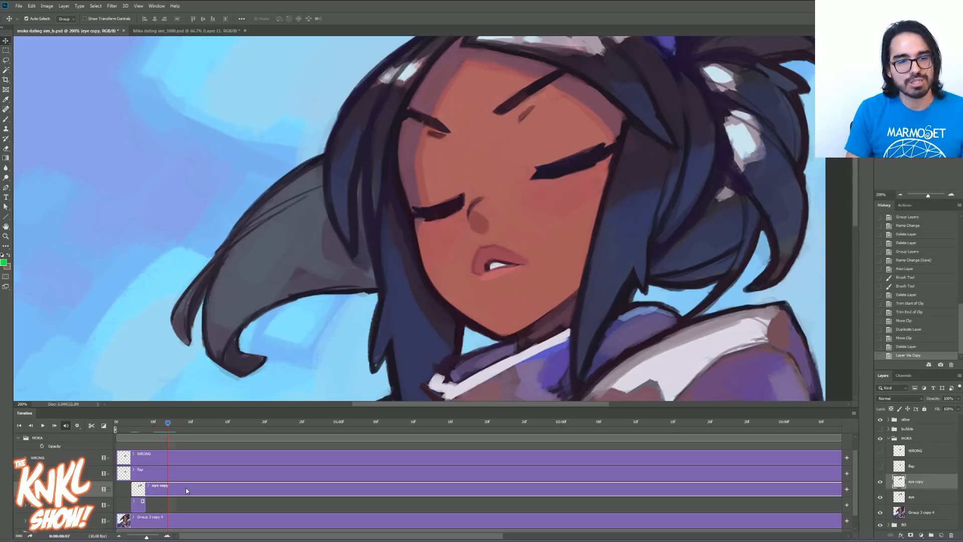
key("alt+bracketleft")
key("Right")
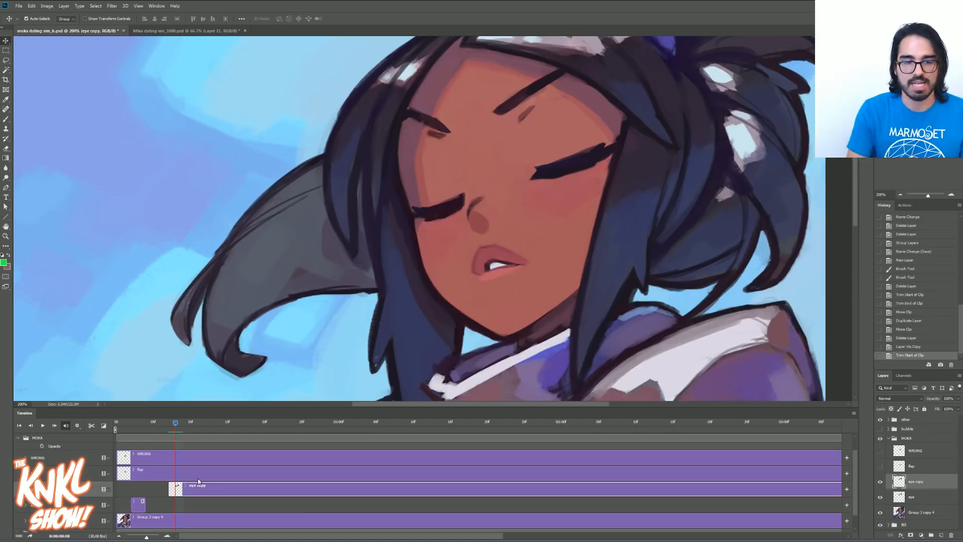
key("alt+bracketright")
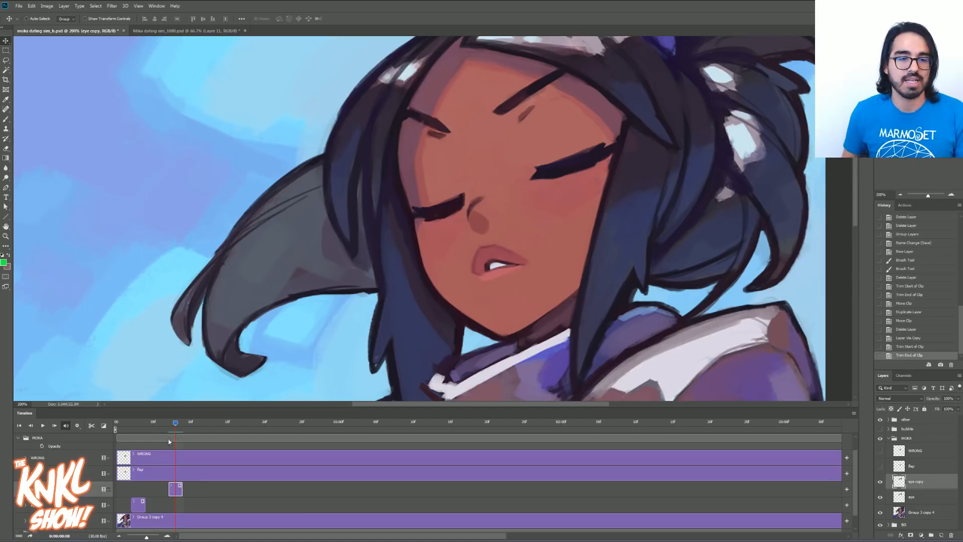
Play back the two blinks and move the eye copy clip to start at about frame 12.
left_click(158, 421)
key("space")
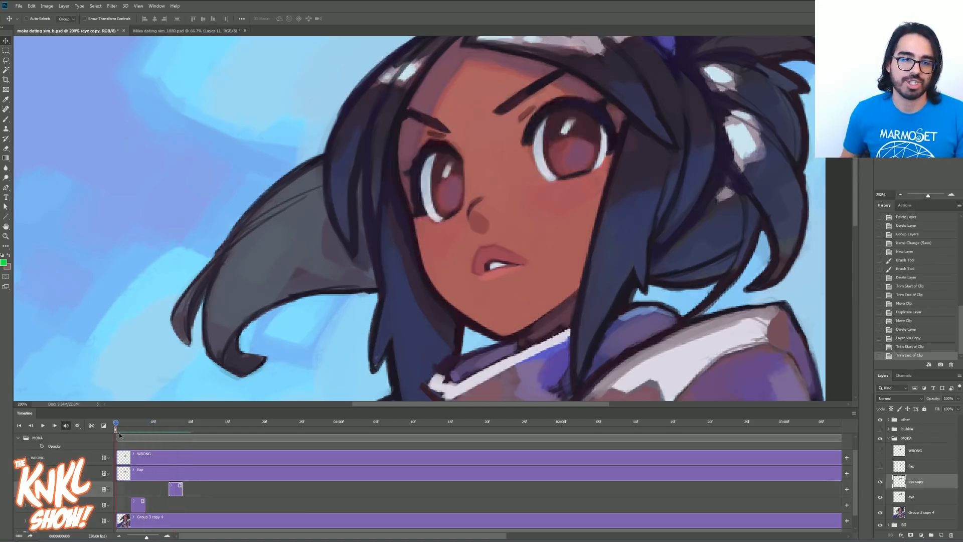
key("space")
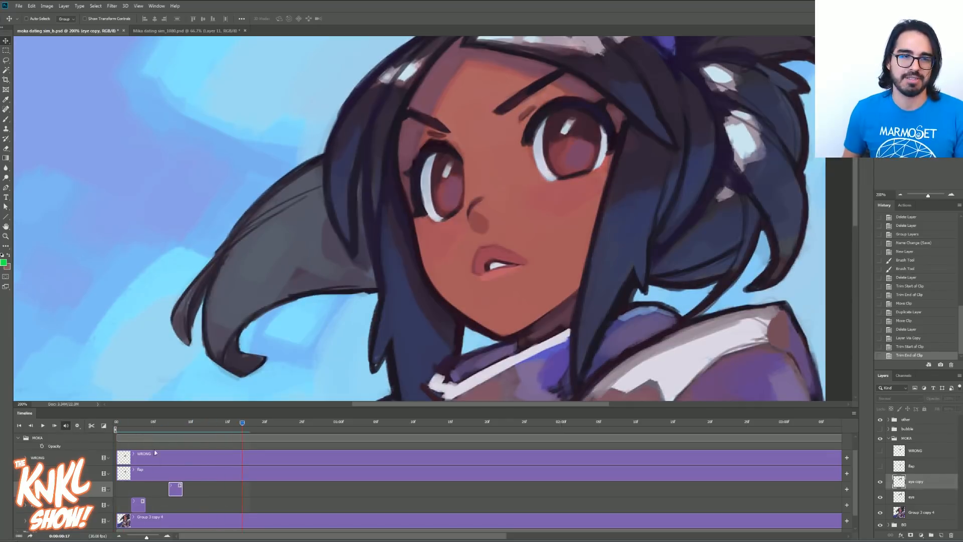
left_click_drag(176, 493, 213, 496)
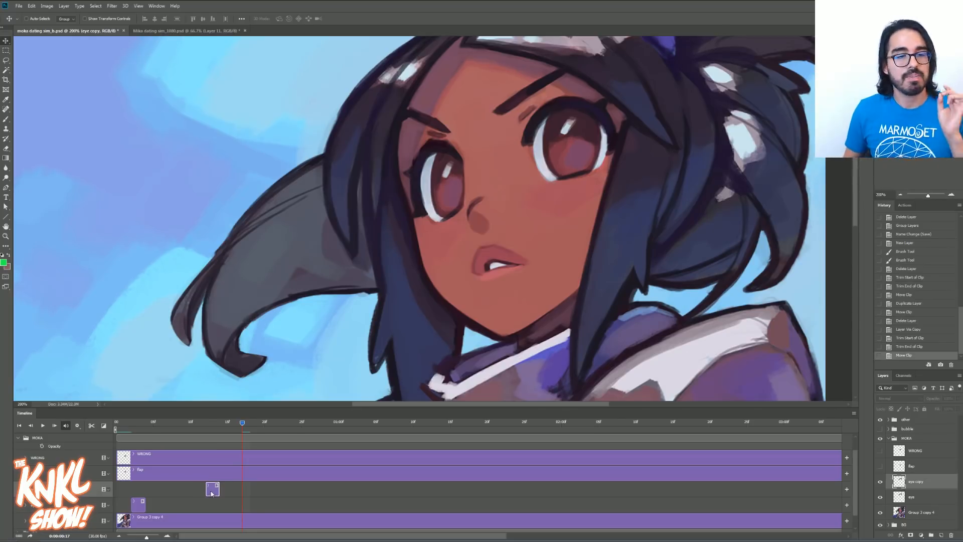
Duplicate the eye copy layer and trim the new clip to start at frame 23 and end at frame 24.
key("ctrl+j")
left_click(288, 429)
key("ctrl+[")
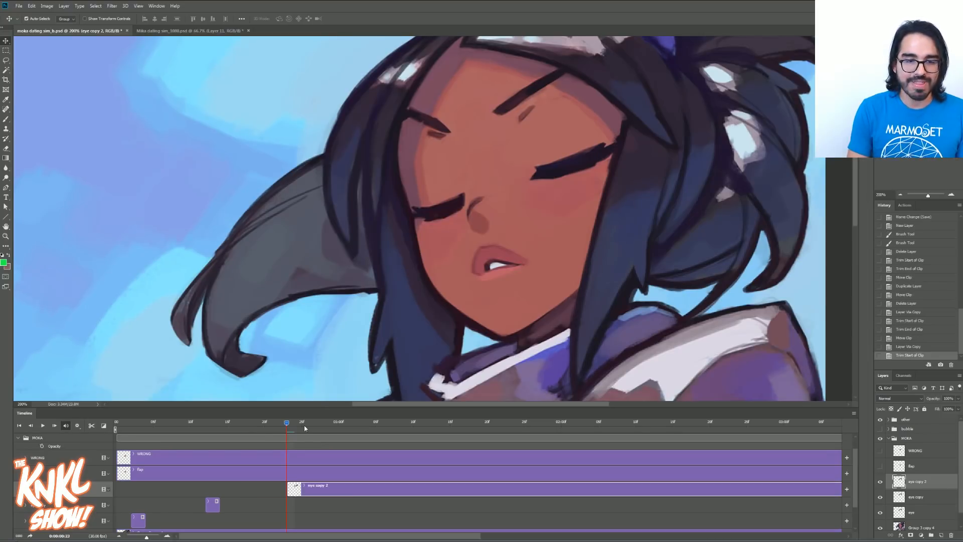
key("Right")
key("alt+]")
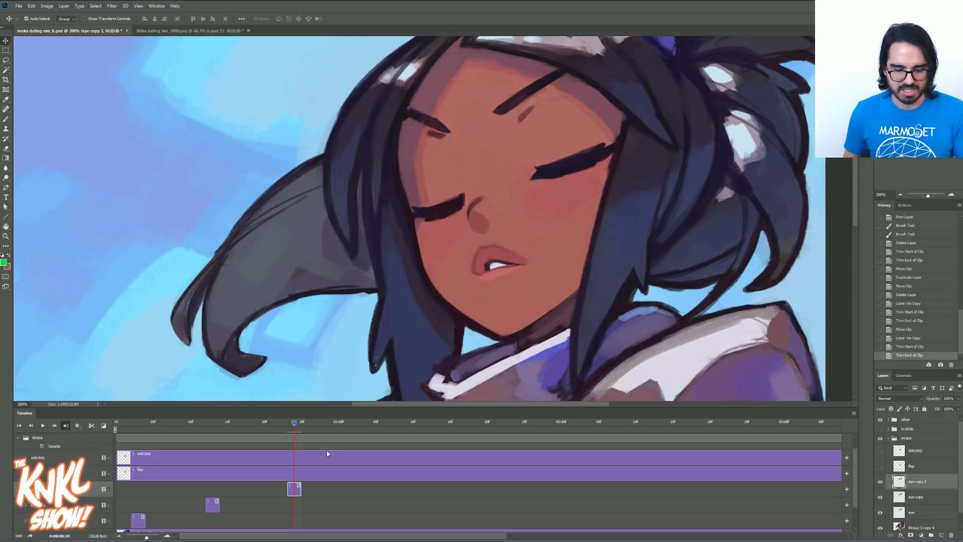
Duplicate the eye copy 2 layer and trim the new clip to start at 01:05f and end at 01:06f.
key("ctrl+j")
left_click_drag(364, 430, 376, 430)
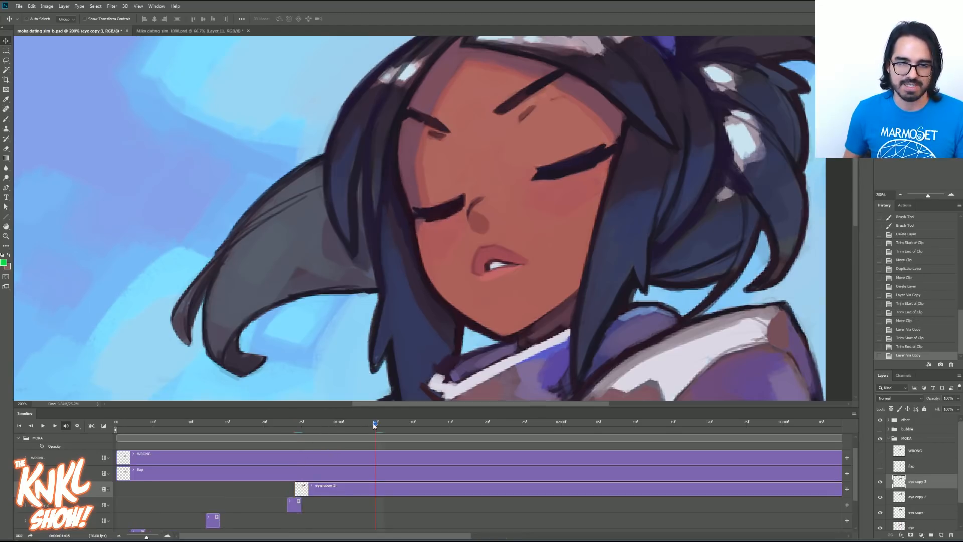
key("alt+[")
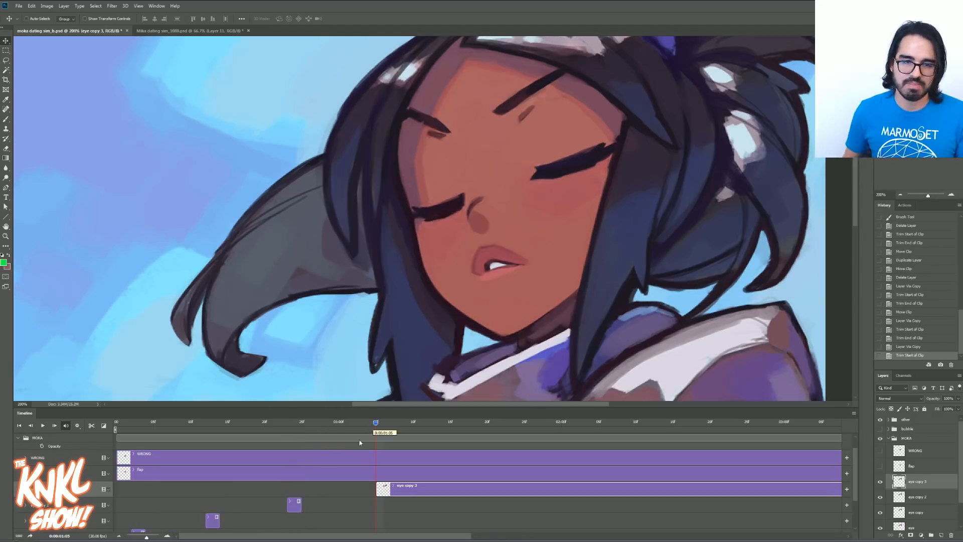
left_click(383, 423)
key("alt+]")
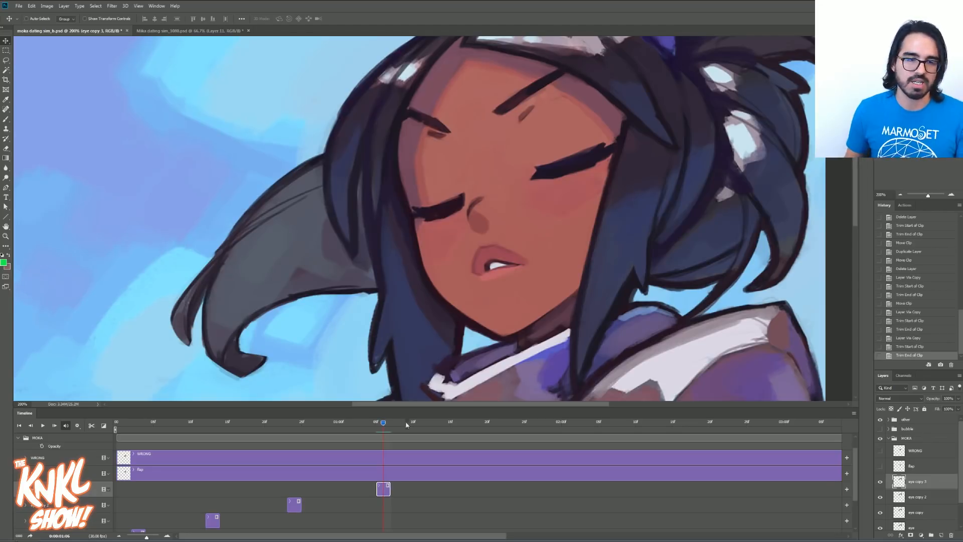
Play back the animation from the first frame to check the timing of the four blinks.
scroll(455, 467, "down", 1)
left_click_drag(181, 423, 116, 423)
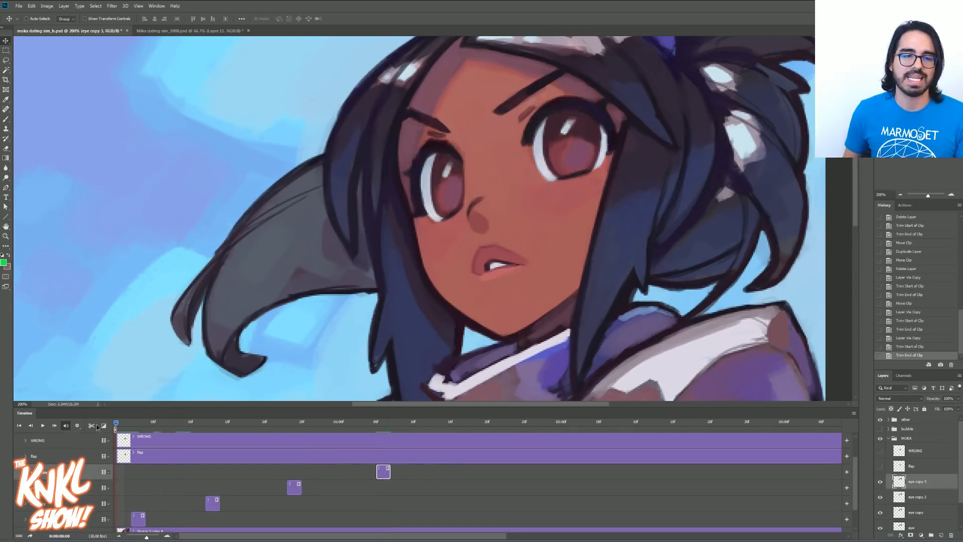
left_click(900, 194)
key("space")
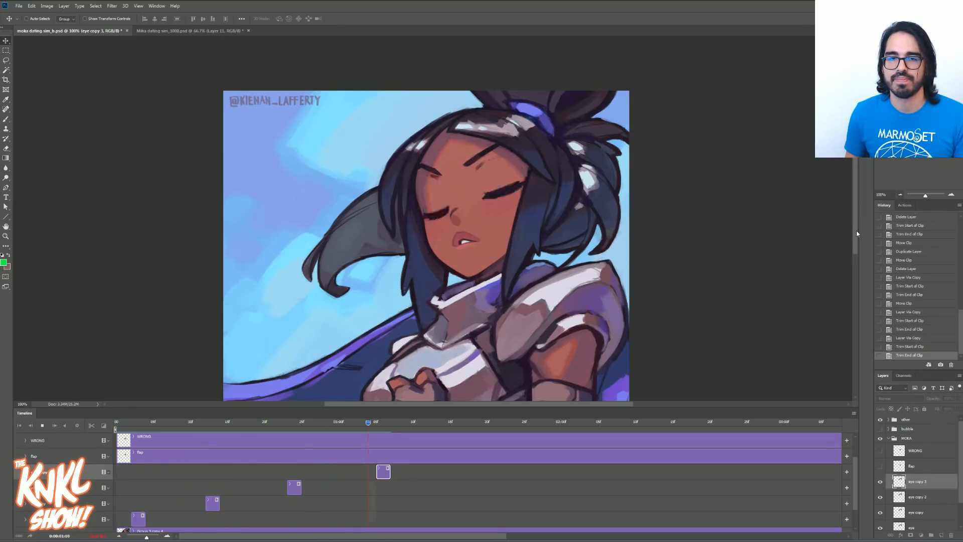
key("space")
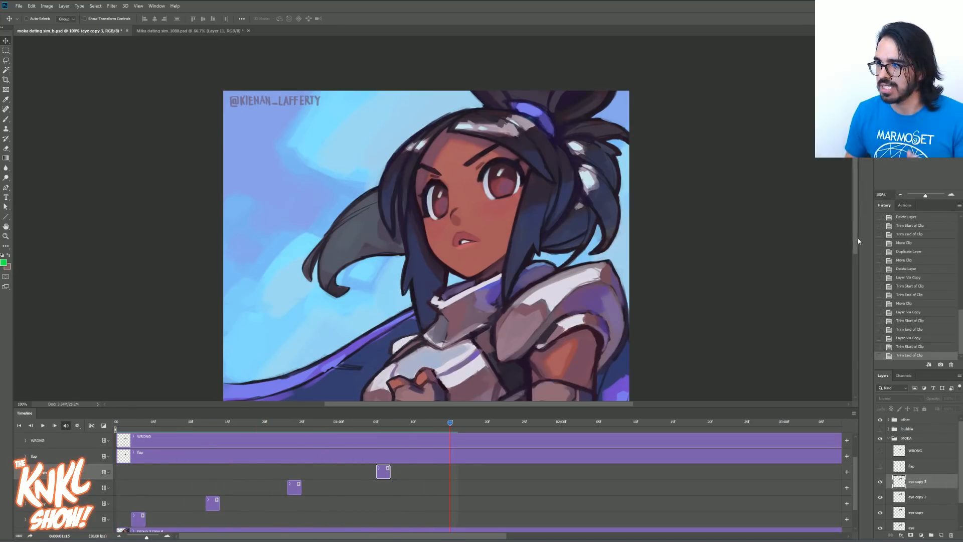
Space the blinks unevenly by moving the eye copy, eye copy 2 and eye copy 3 clips to start at about 20f, 01:02f and 02:08f.
left_click(136, 423)
mouse_move(136, 423)
left_mouse_down()
mouse_move(124, 423)
mouse_move(154, 423)
left_mouse_up()
left_click_drag(213, 505, 631, 473)
left_click(385, 474)
left_click_drag(384, 492, 364, 495)
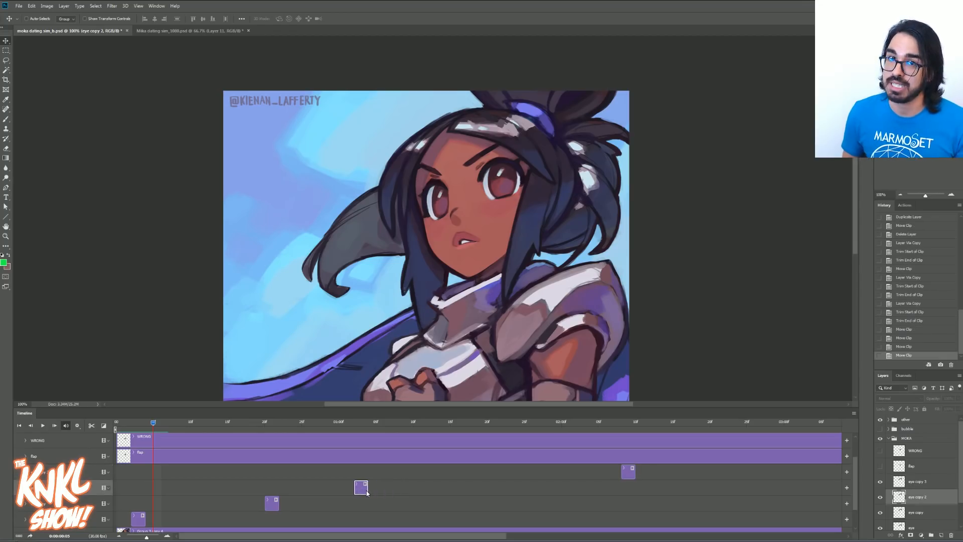
Play the animation from the start to review the unevenly spaced blinks.
left_click(115, 424)
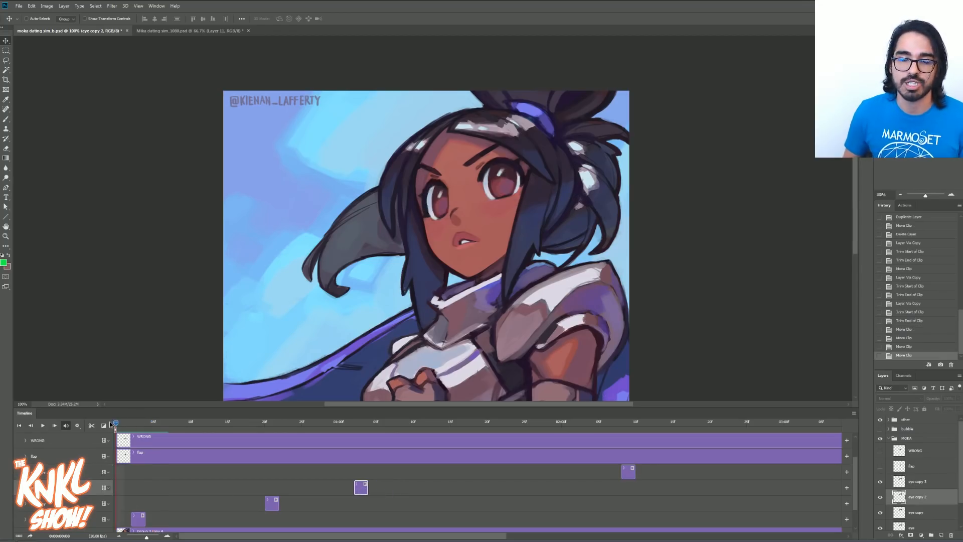
key("space")
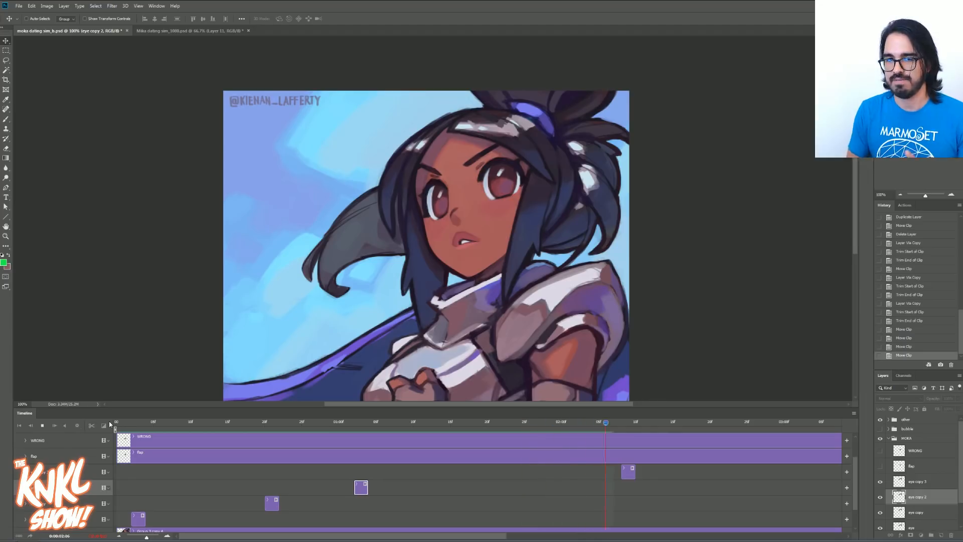
key("space")
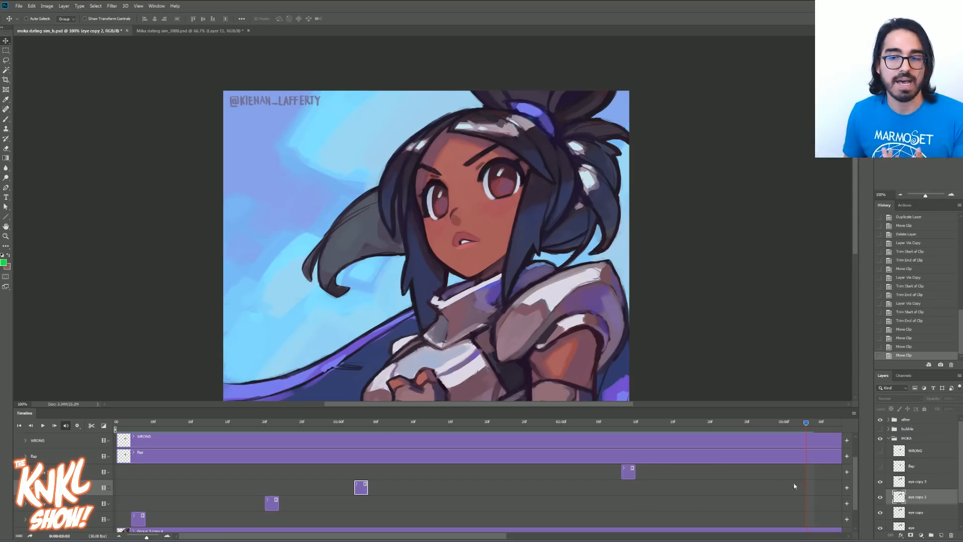
Group the eye layer and its three copies into one layer group.
scroll(855, 489, "down", 2)
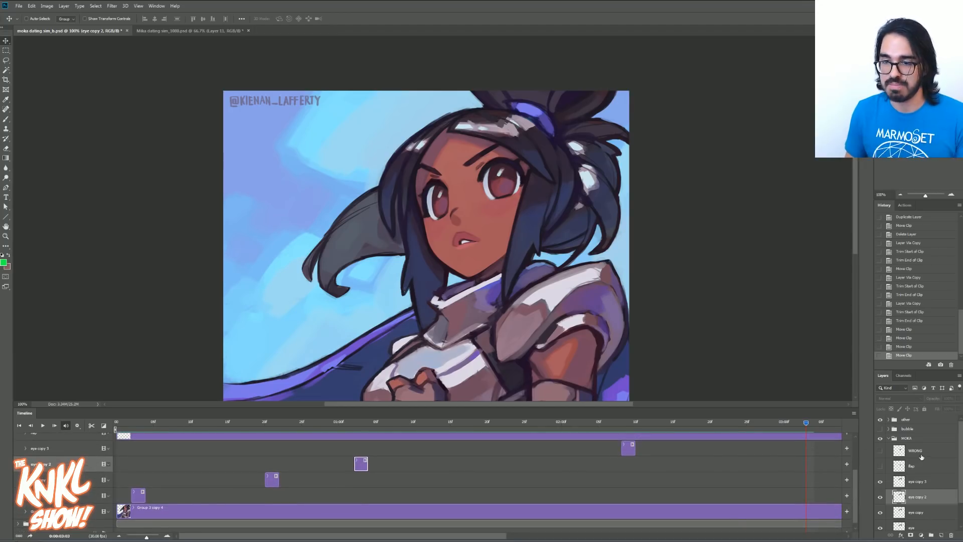
left_click(920, 482)
scroll(920, 482, "down", 2)
left_click(928, 503, "shift")
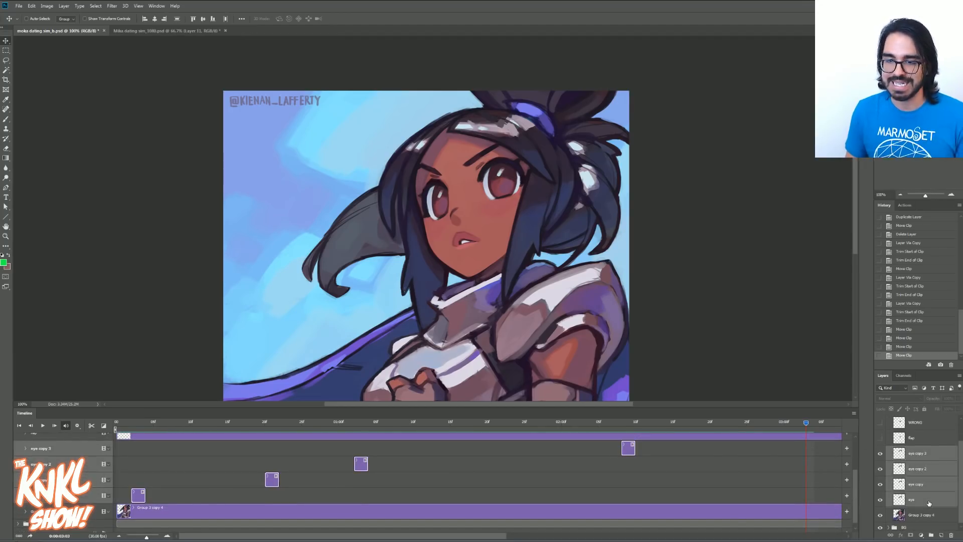
key("ctrl+g")
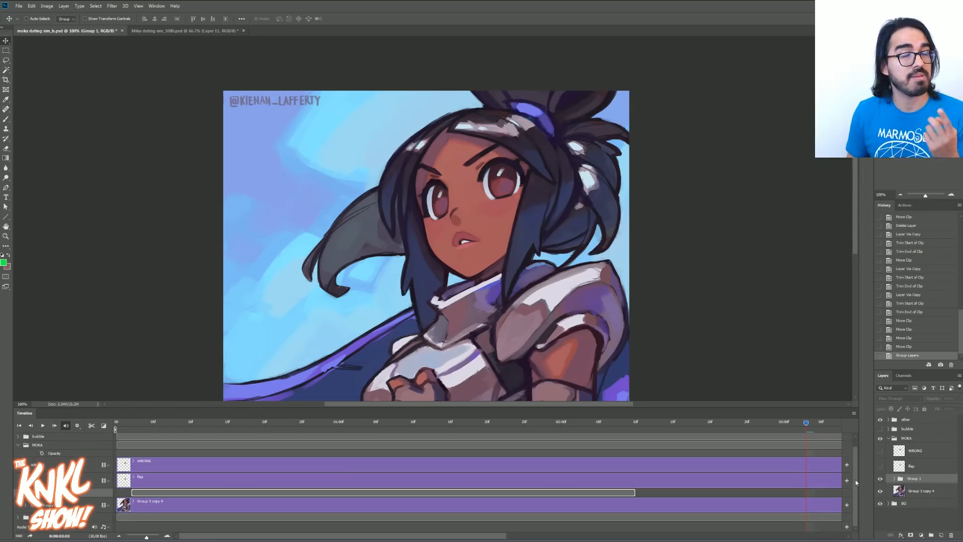
Show the open-mouth flap layer and trim its clip to start at frame 2 and end at frame 5.
left_click(905, 469)
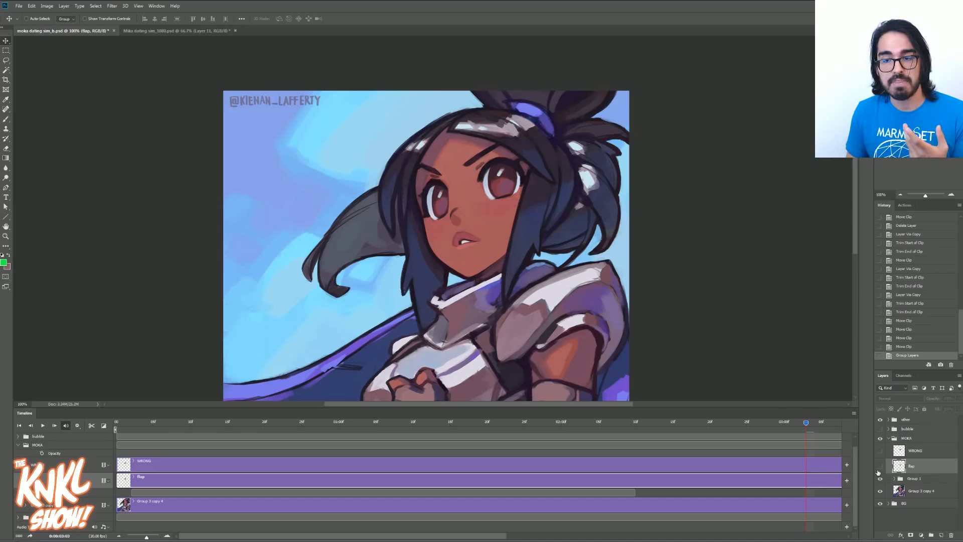
left_click(880, 467)
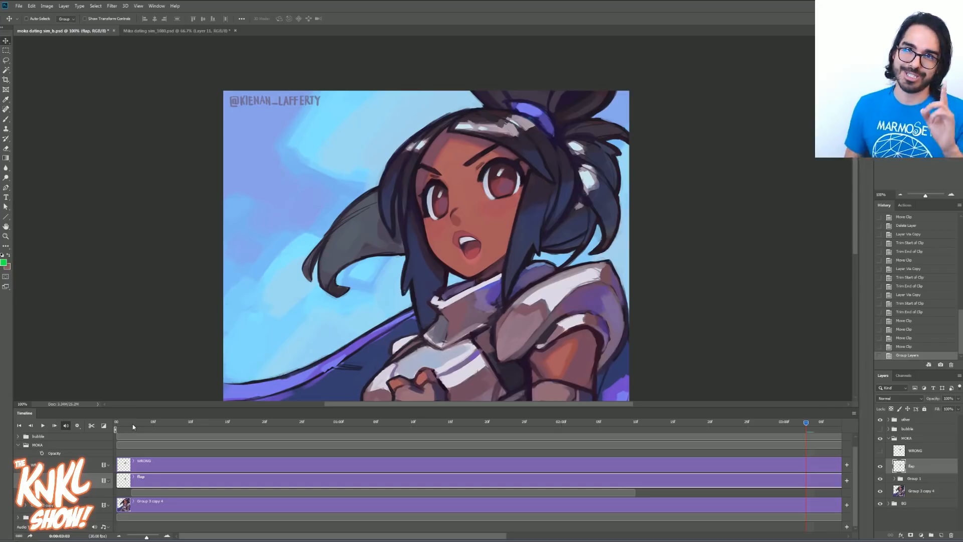
left_click(133, 424)
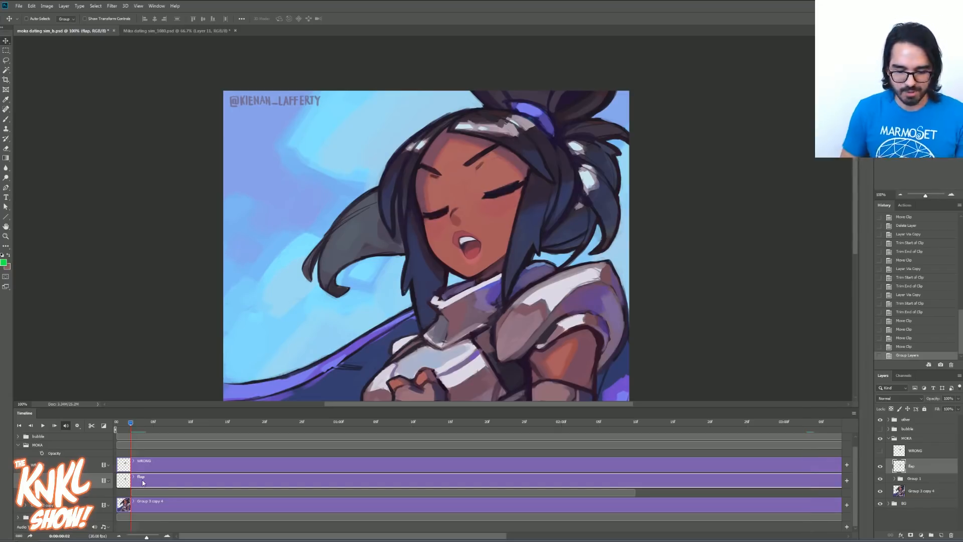
key("alt+bracketleft")
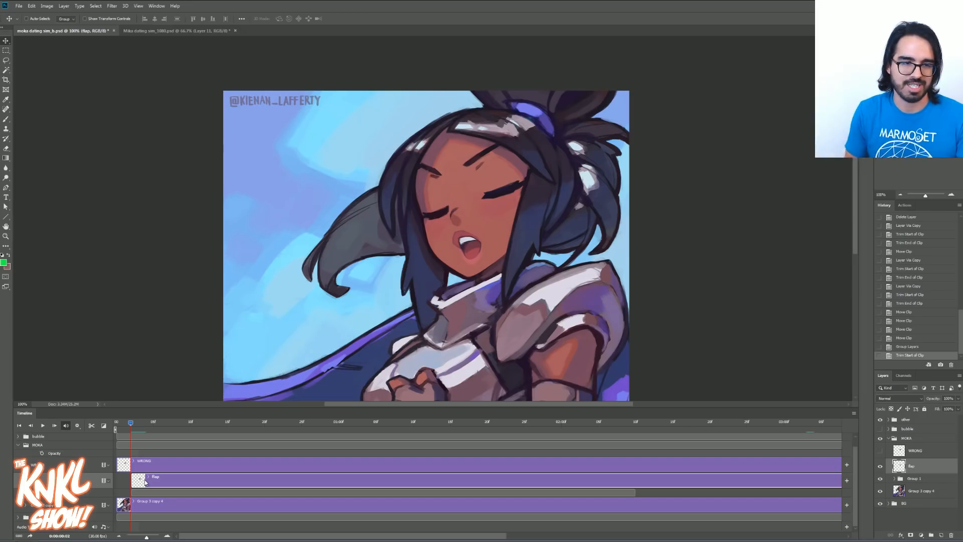
key("Right")
key("Right")
key("Right")
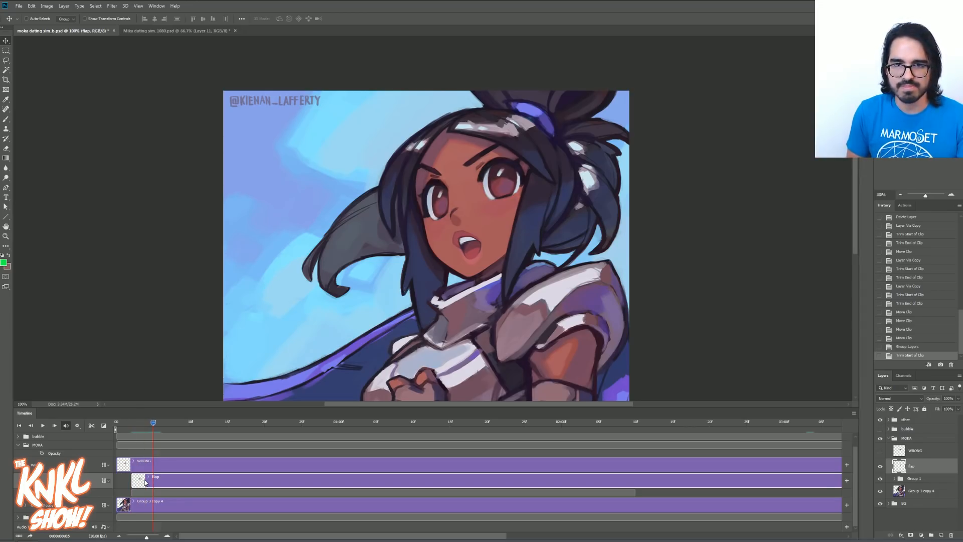
key("Right")
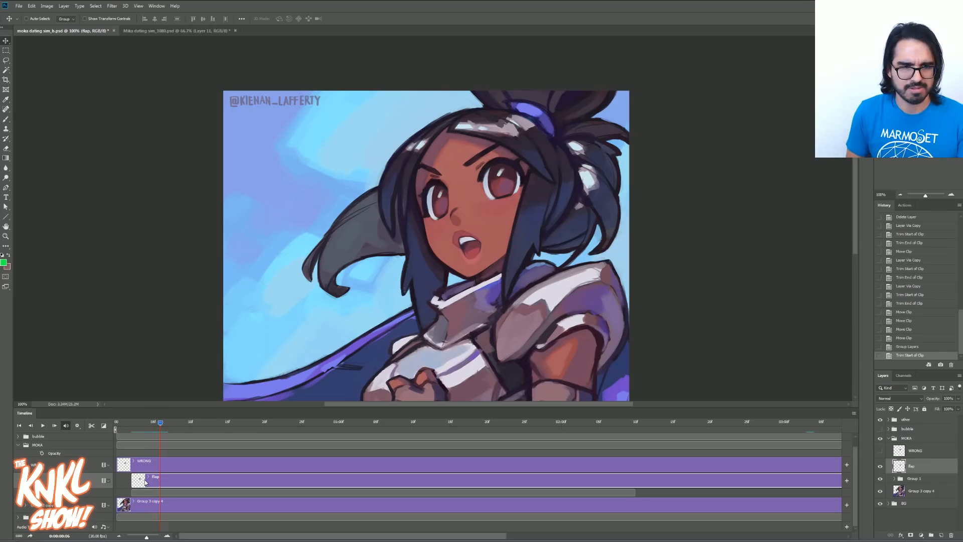
key("Left")
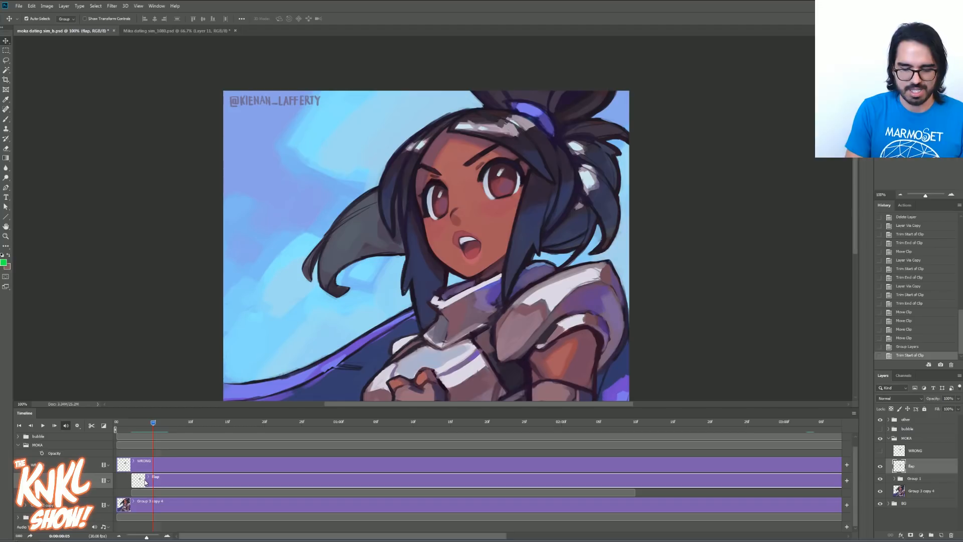
key("alt+bracketright")
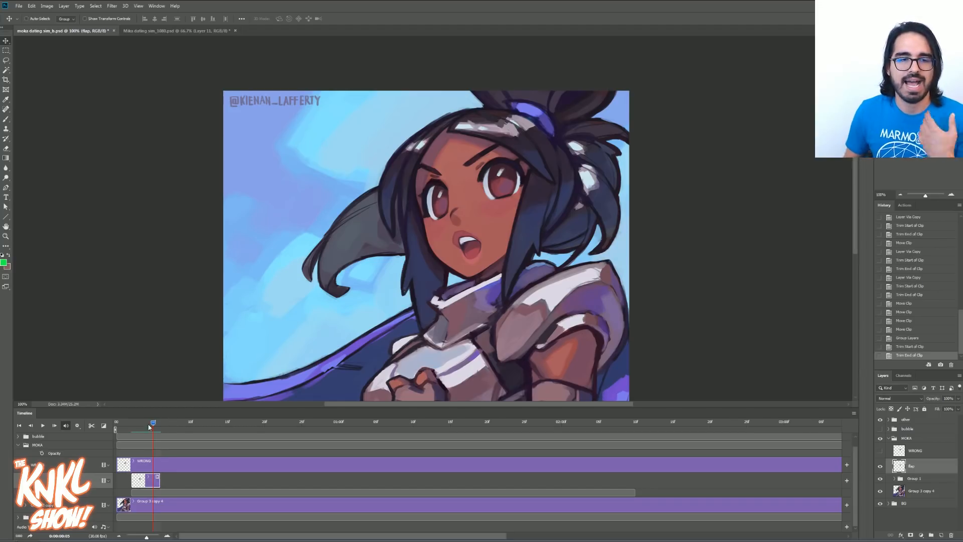
Step through frames 2 to 6 to examine how the mouth flap lines up with the blink.
left_click(131, 429)
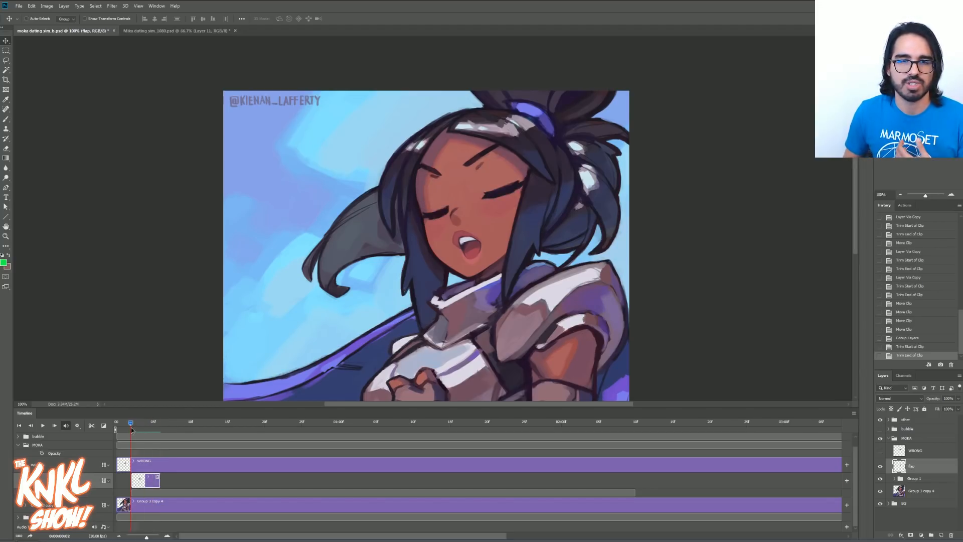
left_click(143, 427)
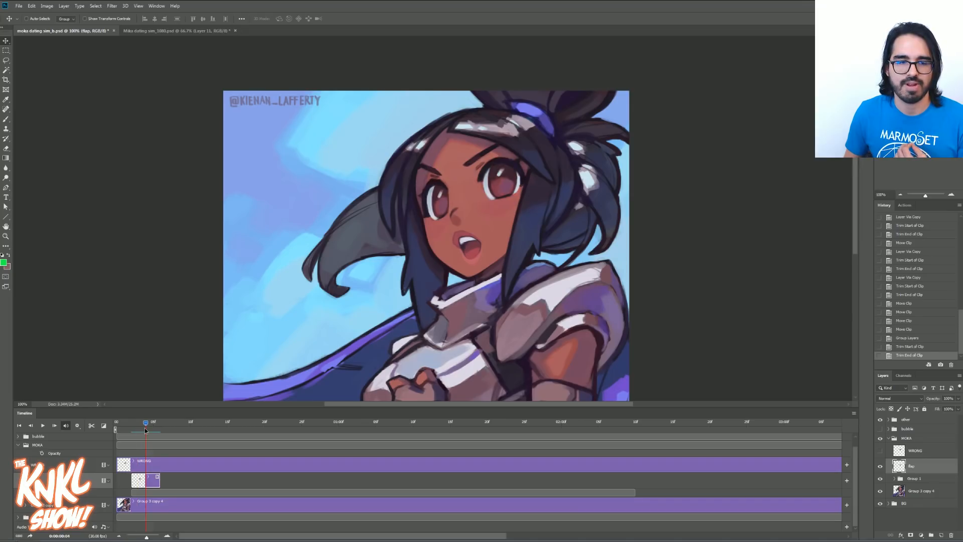
left_click(149, 427)
left_click_drag(157, 428, 154, 430)
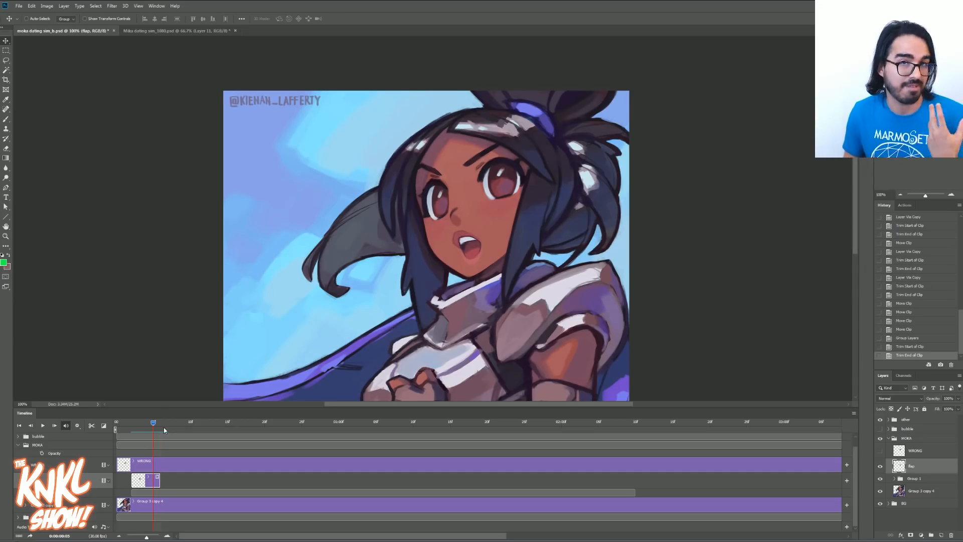
left_click_drag(154, 427, 129, 429)
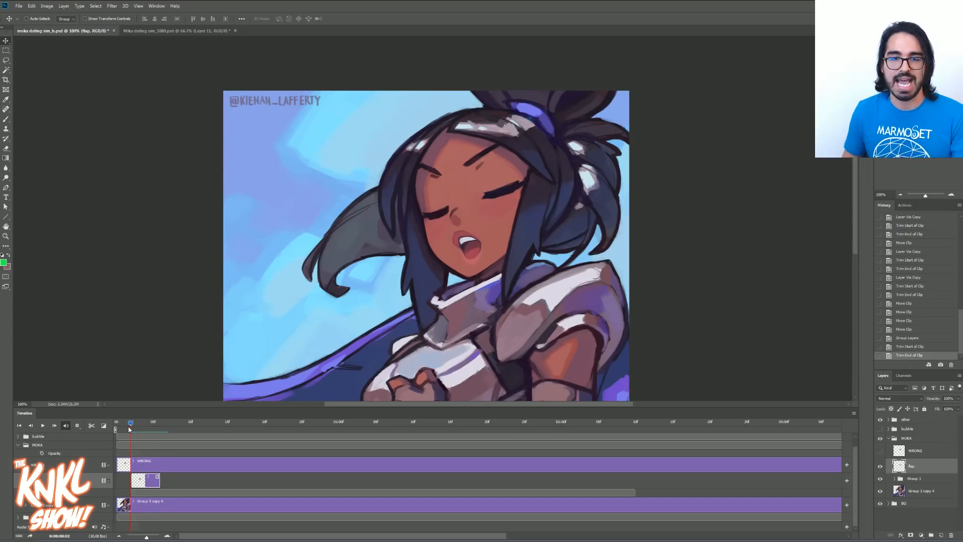
key("Right")
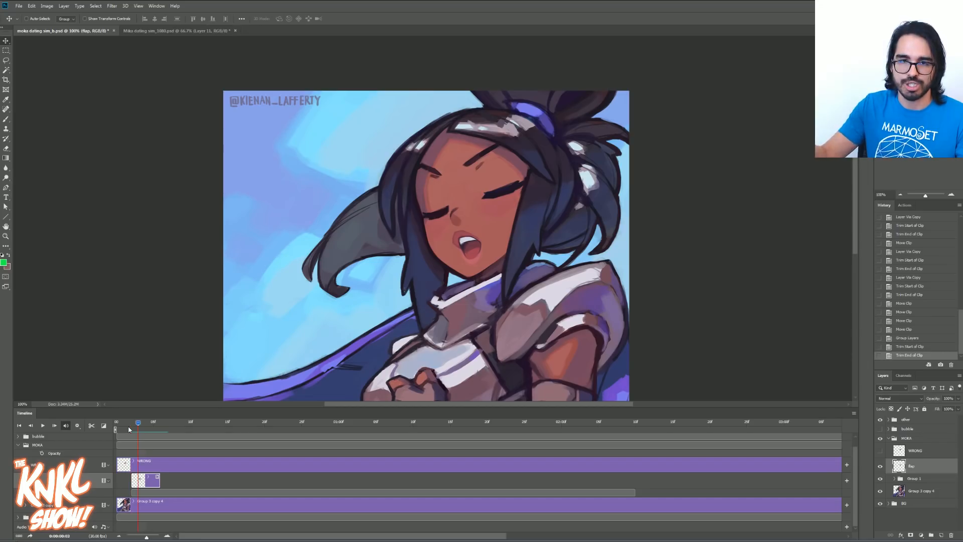
key("Right")
key("Right")
key("Right")
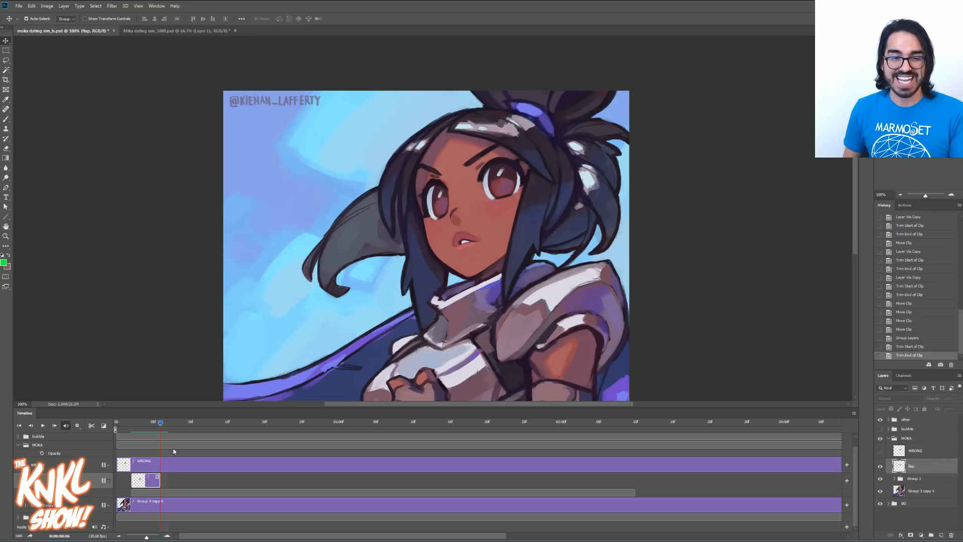
Duplicate the flap layer, move the copy's clip to start at frame 9 and trim its end at frame 12.
key("ctrl+j")
mouse_move(177, 482)
left_mouse_down()
mouse_move(198, 482)
mouse_move(190, 484)
left_mouse_up()
key("Right")
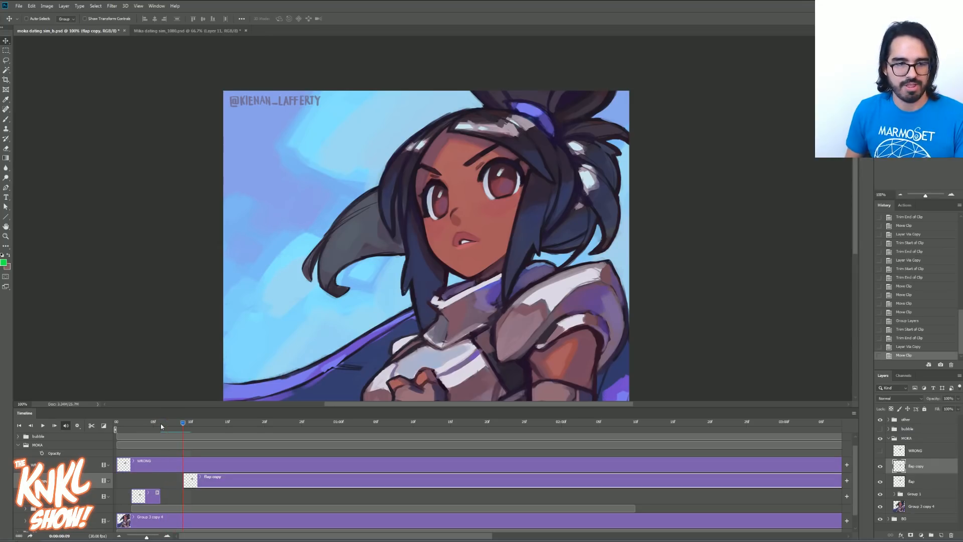
key("Right")
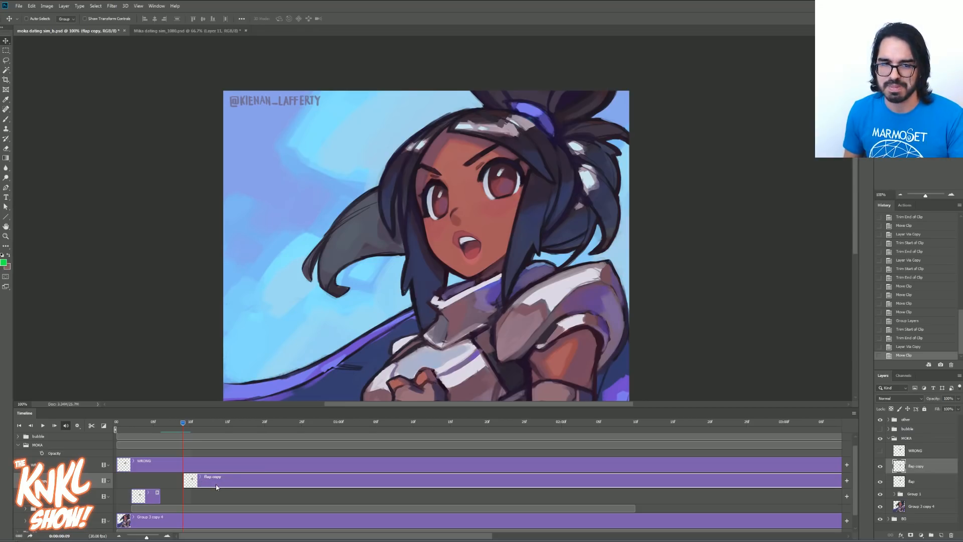
key("Right")
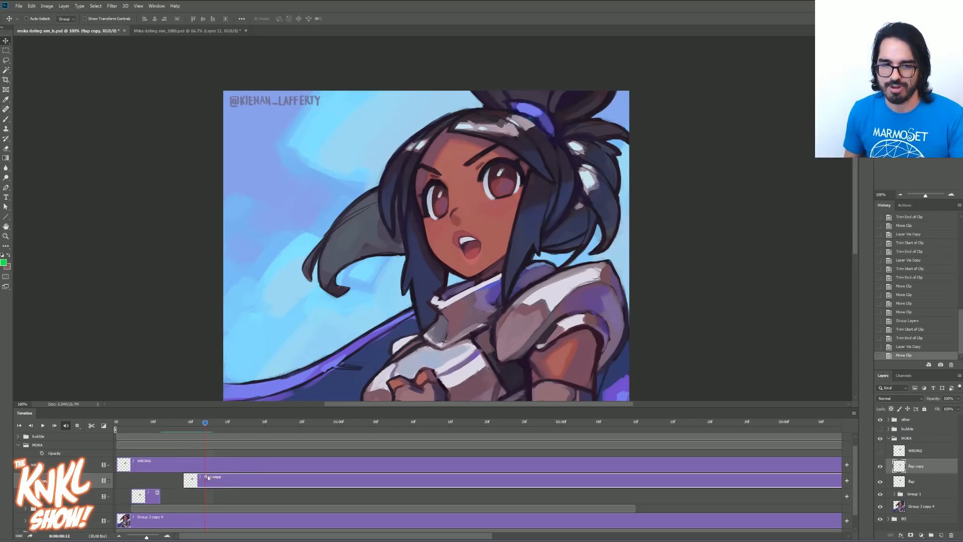
key("Left")
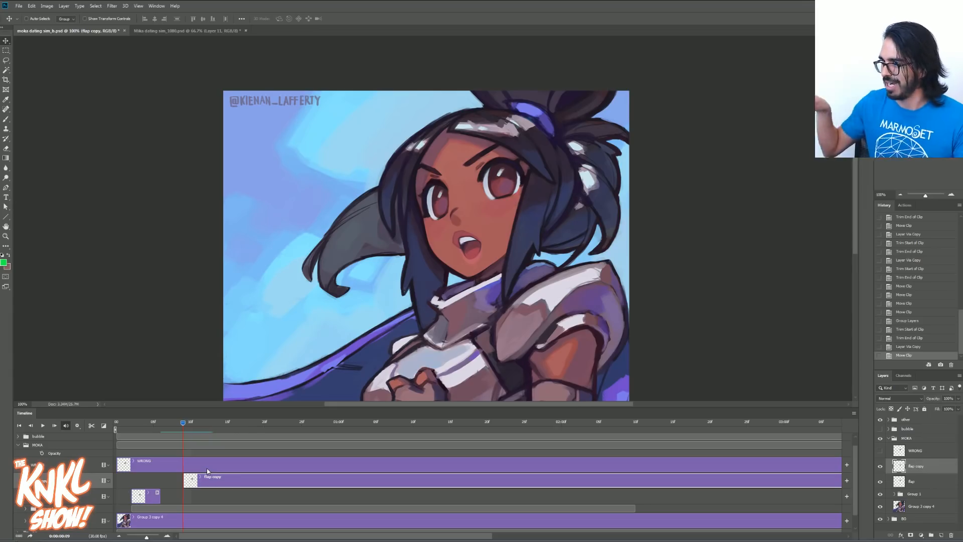
key("Right")
key("Right")
key("Right")
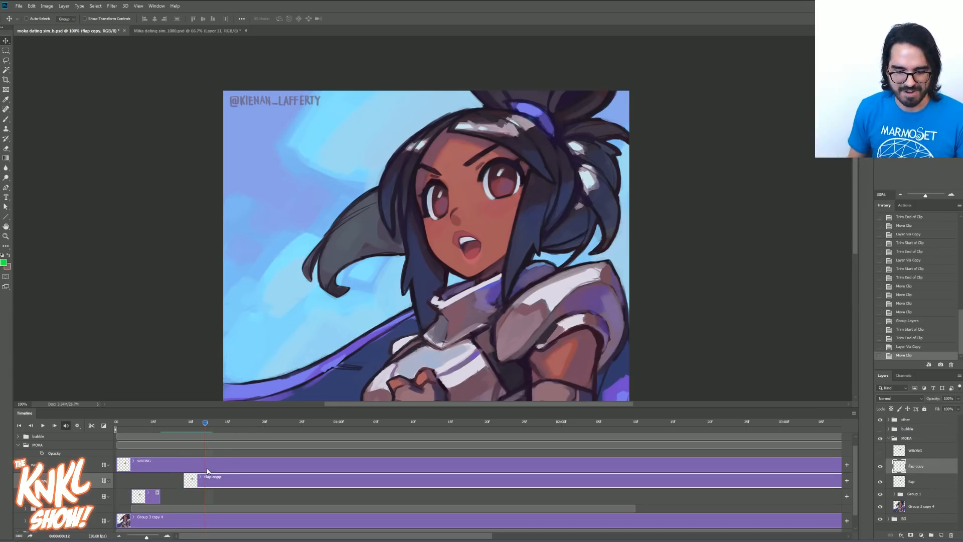
key("alt+bracketright")
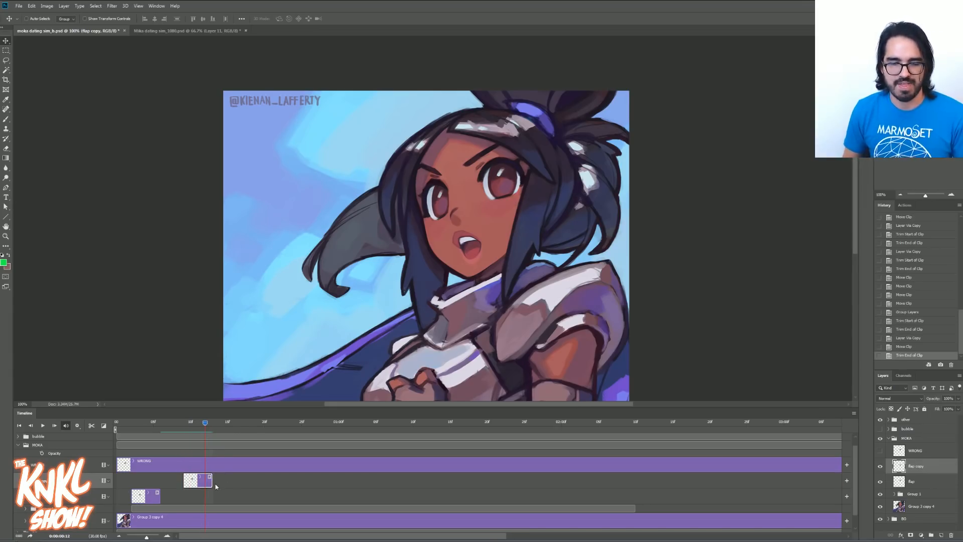
Duplicate the flap copy layer, starting the new copy's clip at frame 16 and trimming its end at frame 19.
key("Right")
key("Right")
key("Right")
key("Right")
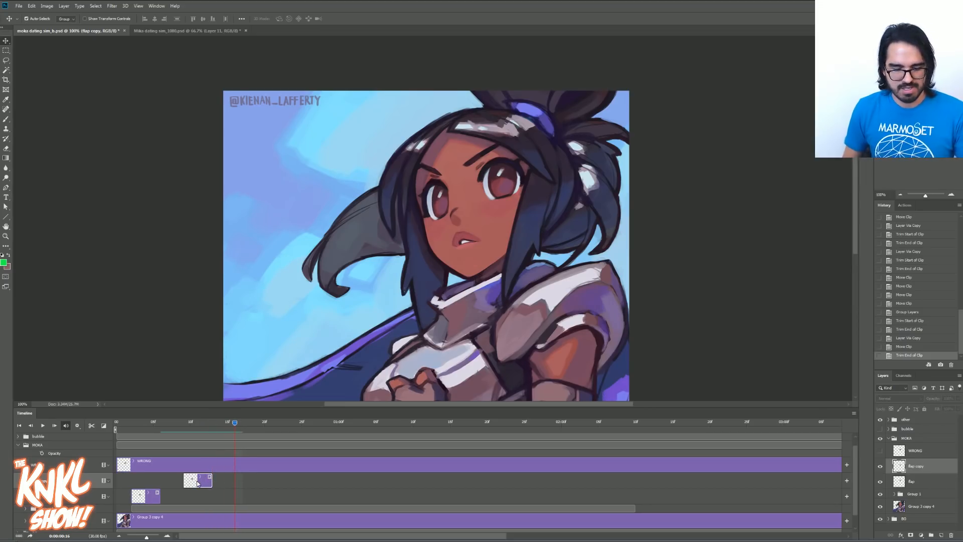
key("ctrl+j")
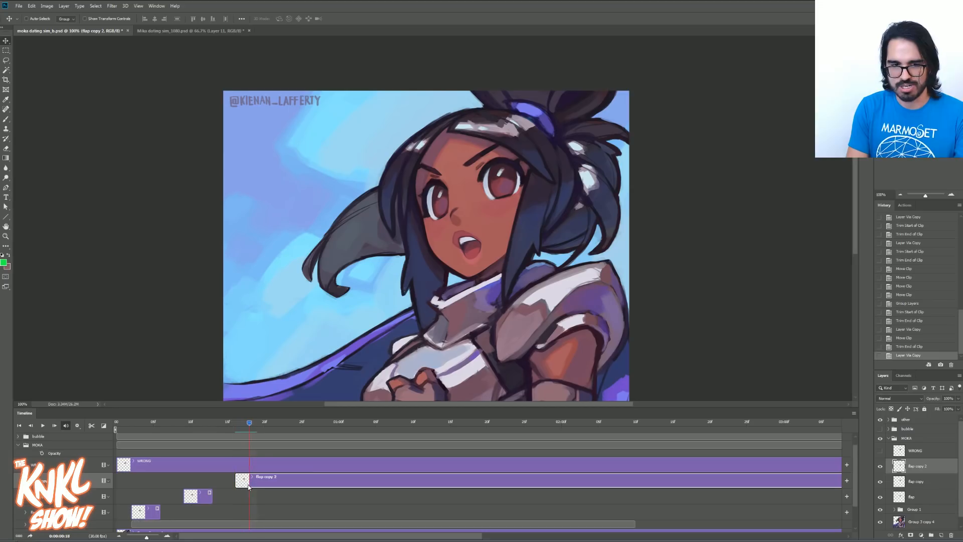
key("alt+bracketright")
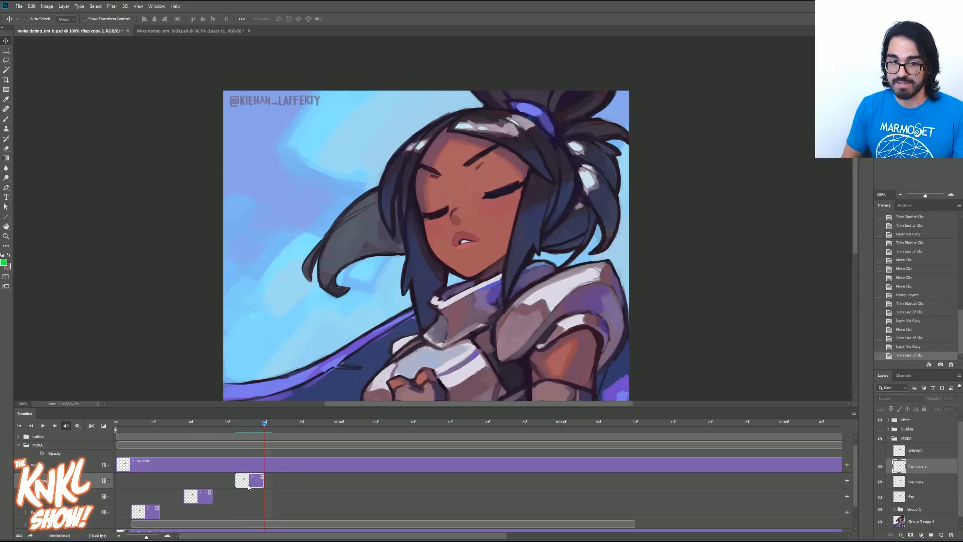
Add two more flap copies, one clip from frame 23 to frame 26 and the other from 1:00 to 1:03.
key("ctrl+j")
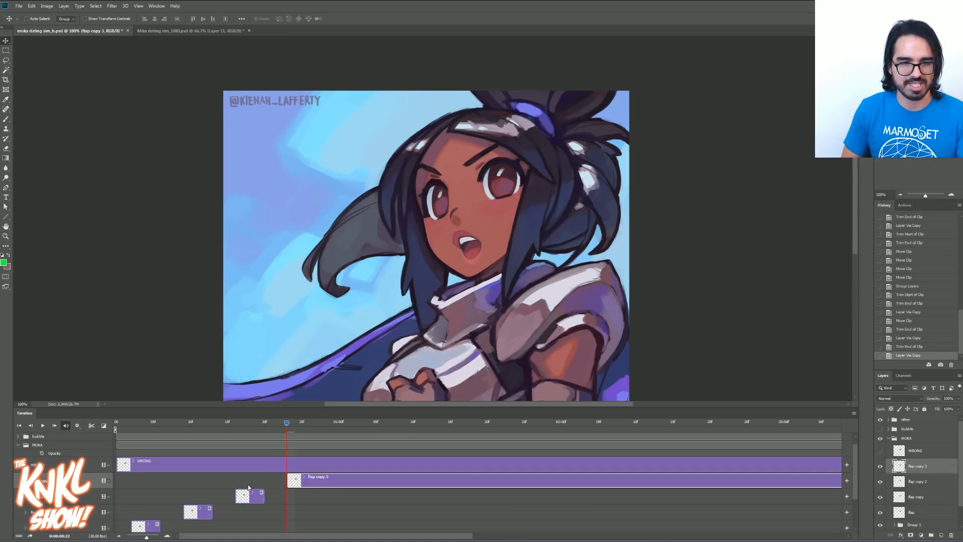
key("alt+bracketright")
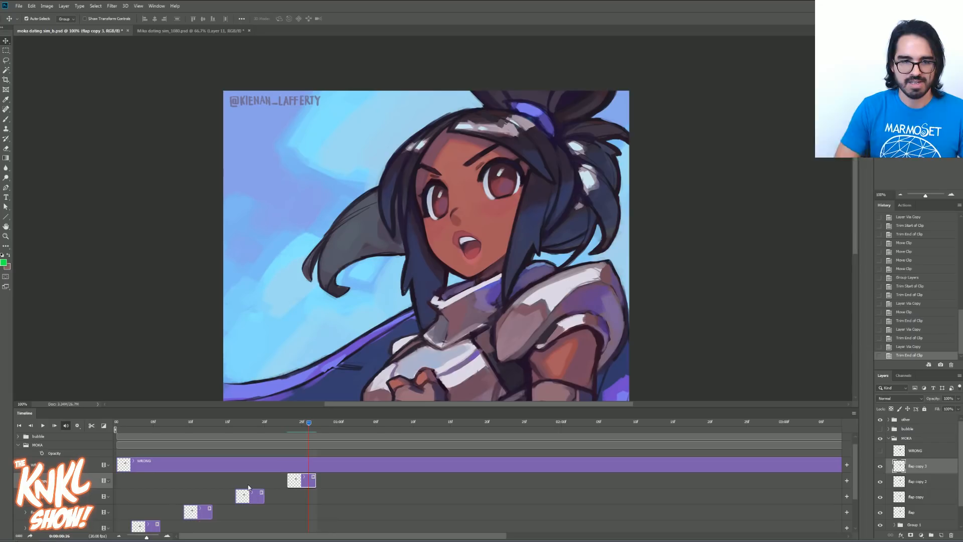
key("space")
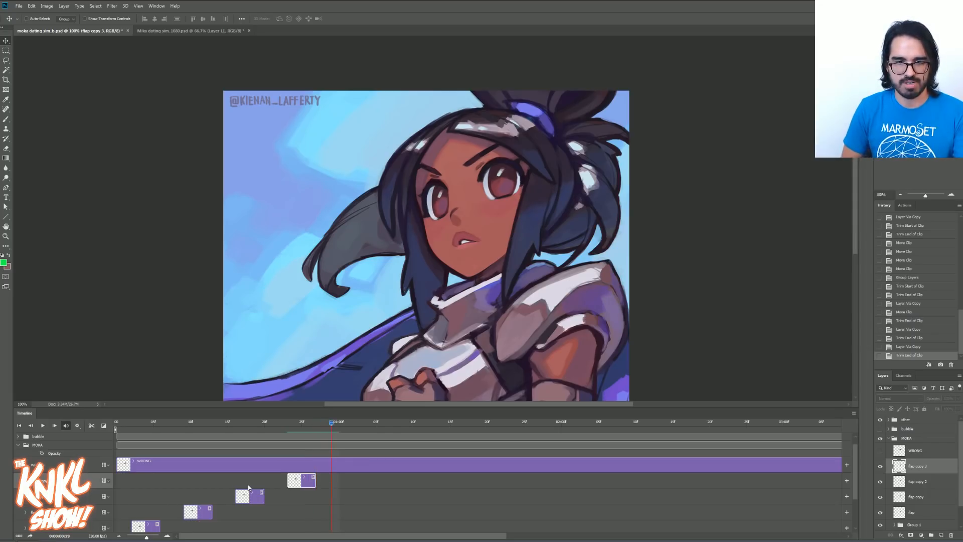
key("ctrl+j")
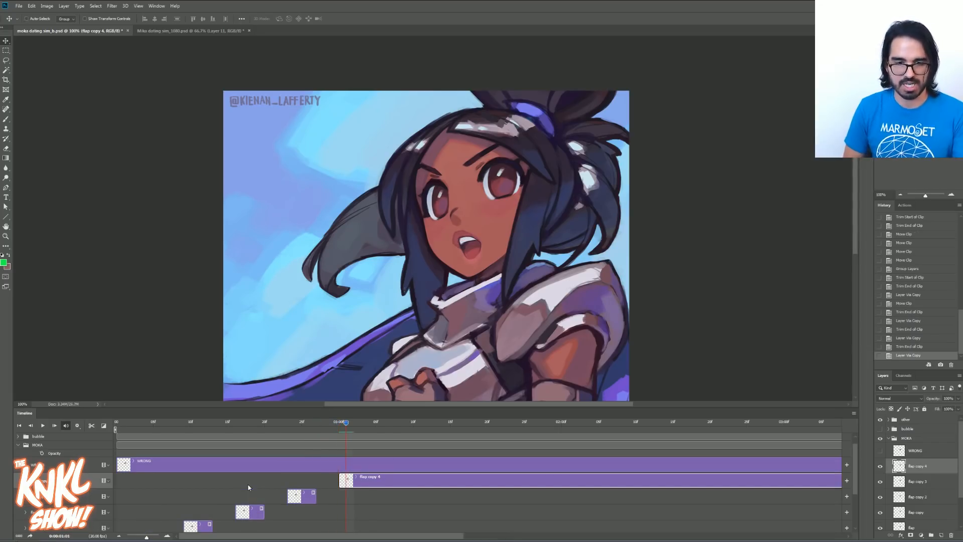
key("alt+bracketright")
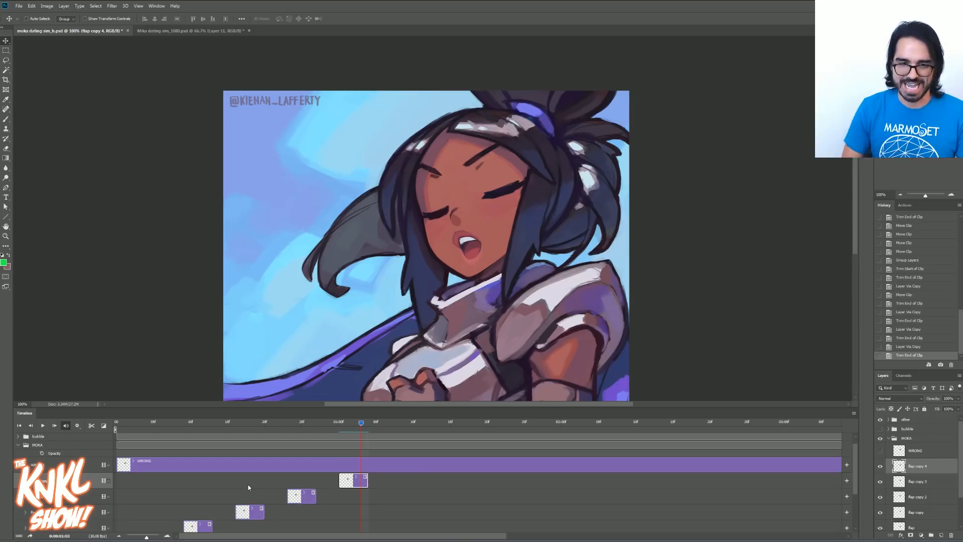
Play the animation repeatedly from the first frame to examine the timing of the mouth flaps and blinks.
key("space")
left_click_drag(292, 434, 99, 443)
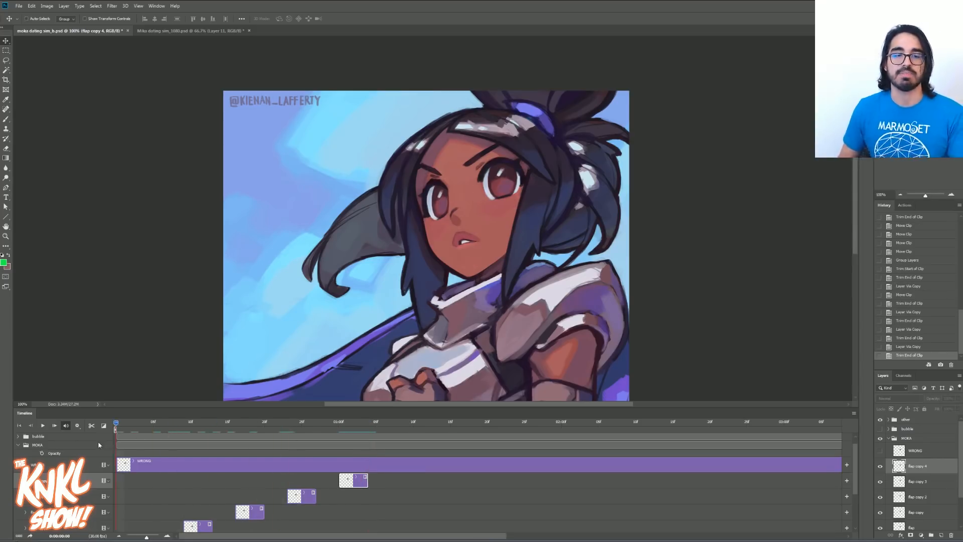
key("space")
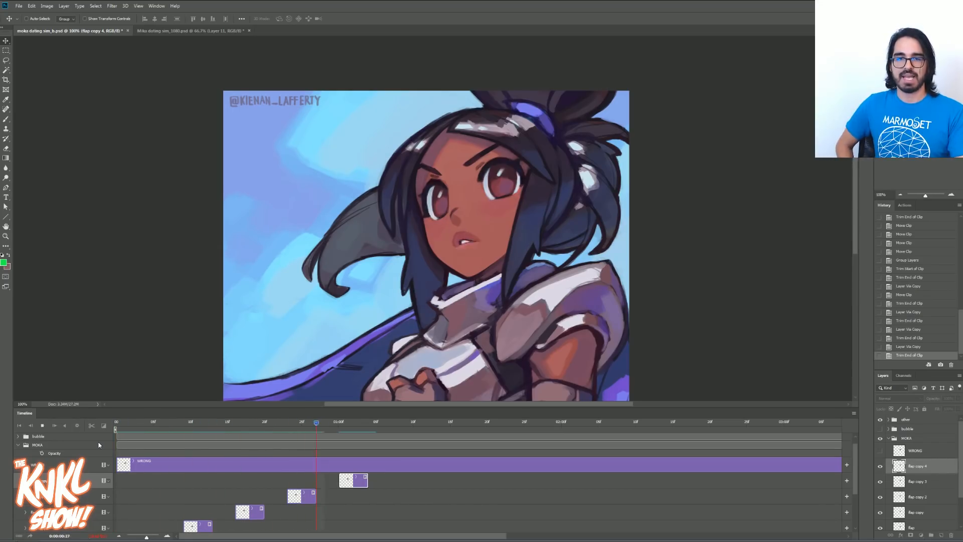
key("space")
left_click(130, 426)
key("space")
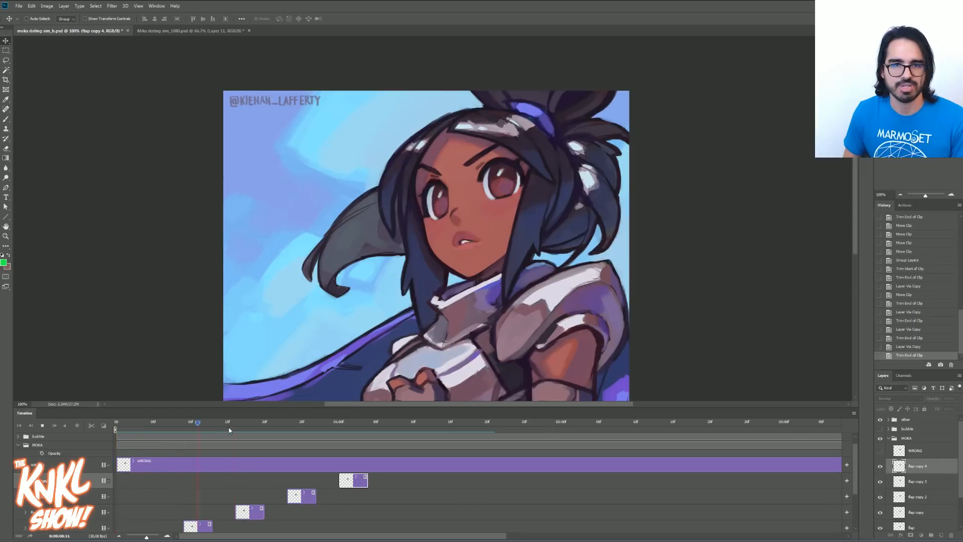
key("space")
left_click(123, 424)
left_click_drag(123, 424, 116, 424)
key("space")
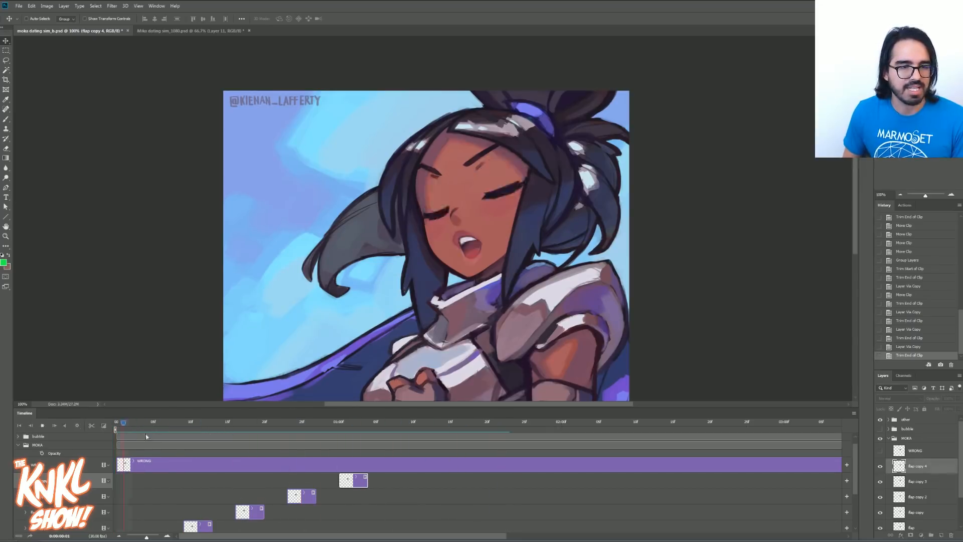
key("space")
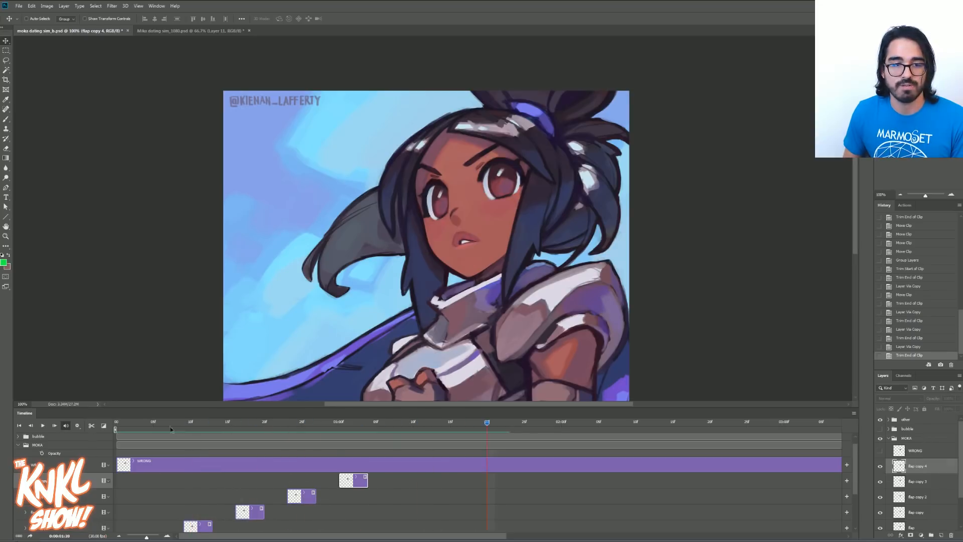
left_click(122, 425)
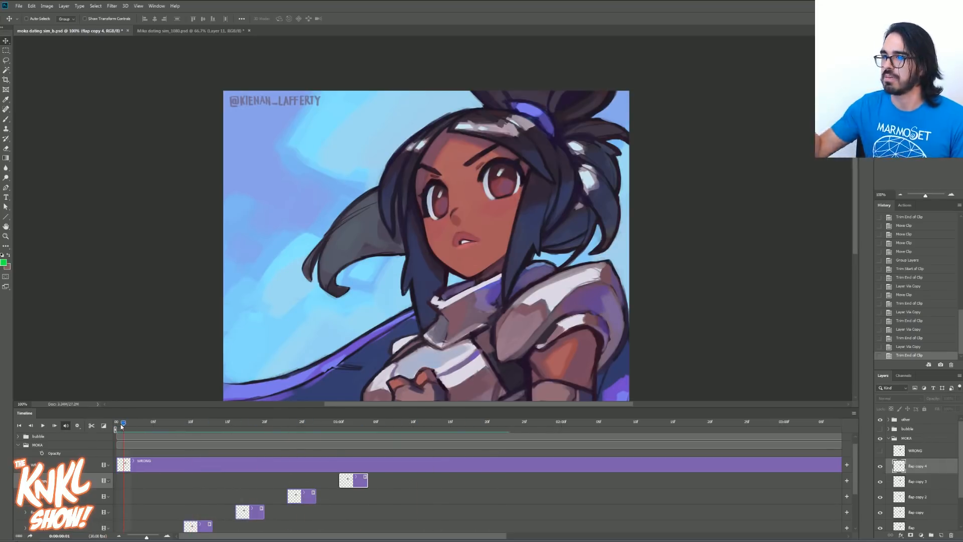
Enlarge the timeline area to show all the flap tracks and play the animation through.
left_click_drag(125, 414, 190, 532)
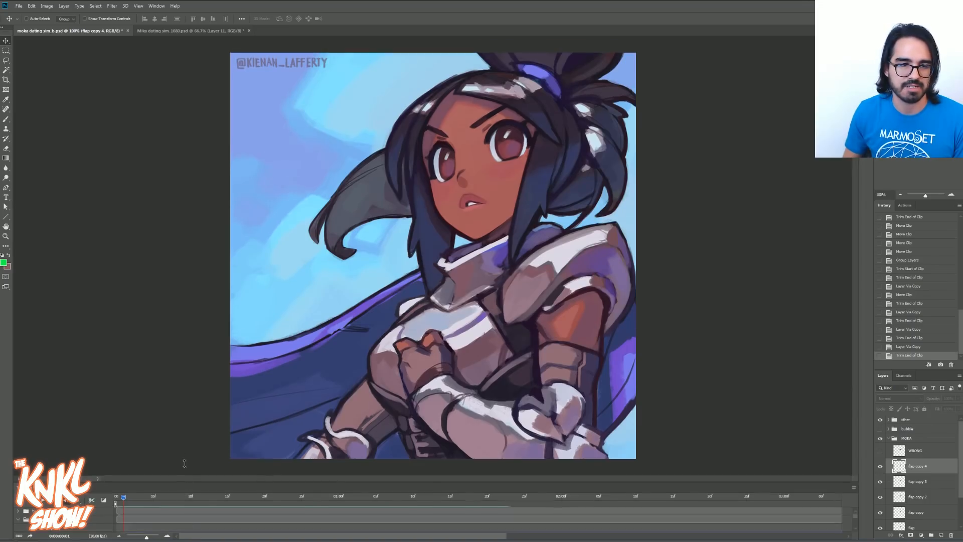
left_click_drag(186, 482, 186, 386)
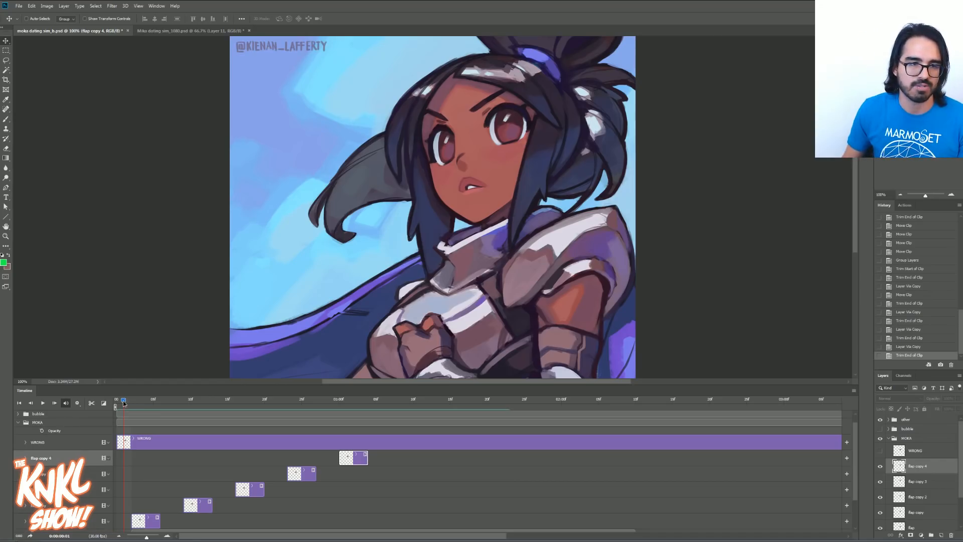
key("space")
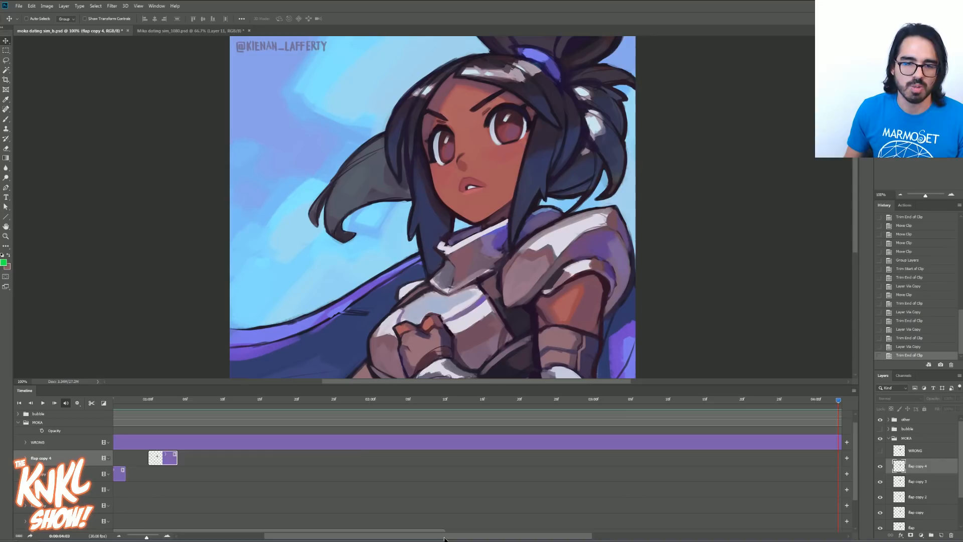
Return the playhead to the first frame and set the timeline work area's end to about 1:15.
left_click_drag(444, 537, 346, 539)
left_click_drag(138, 401, 119, 403)
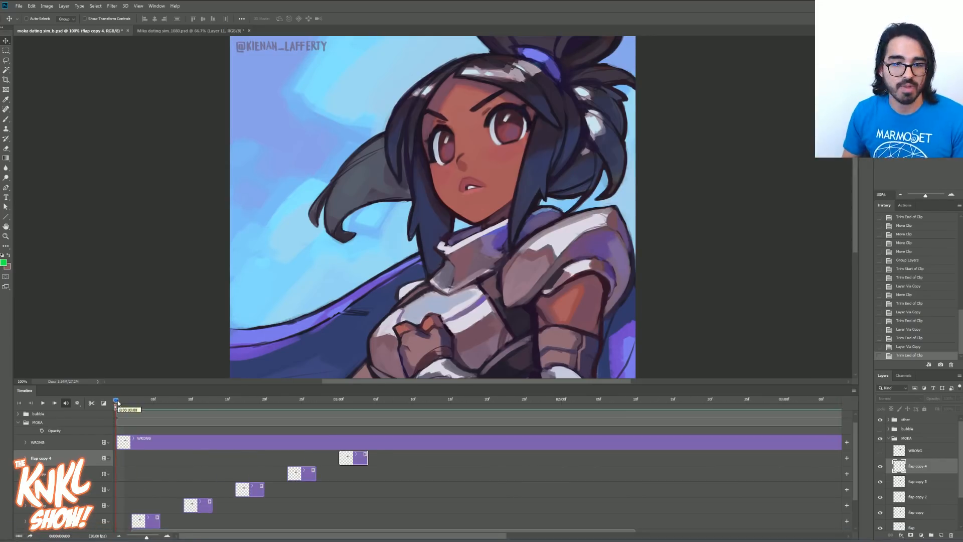
left_click(119, 535)
left_click(119, 536)
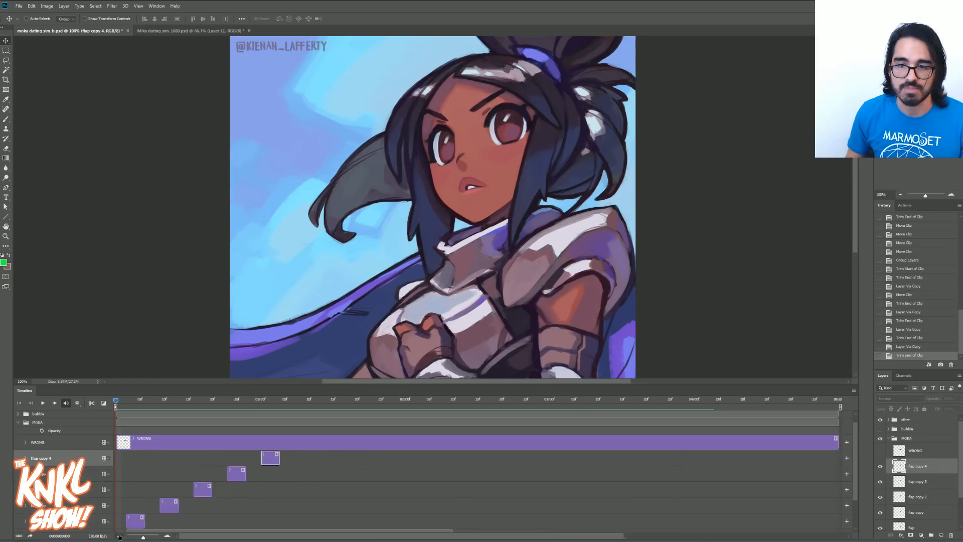
left_click(119, 536)
left_click_drag(306, 401, 353, 417)
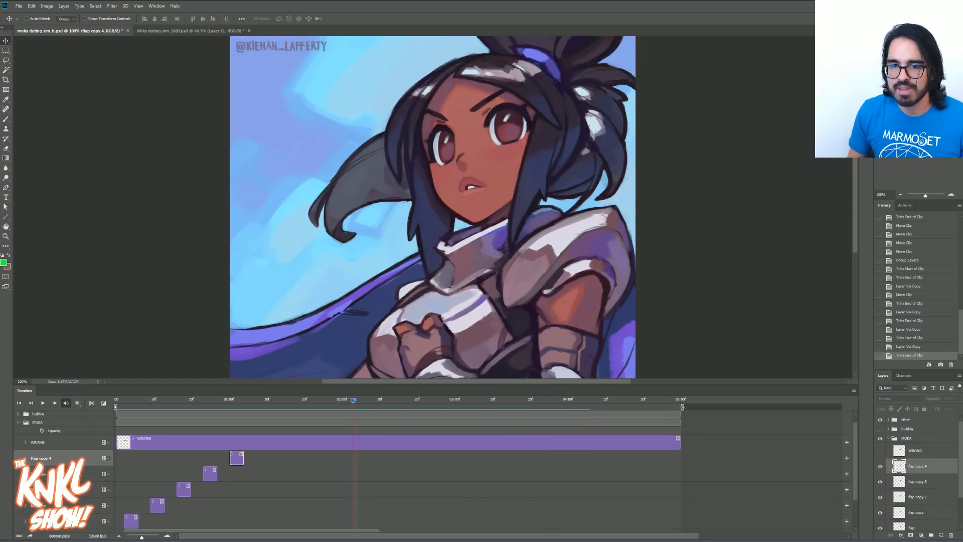
left_click_drag(683, 406, 278, 415)
Preview the shortened work area from the first frame and extend its end to about 2:06.
left_click_drag(219, 401, 105, 403)
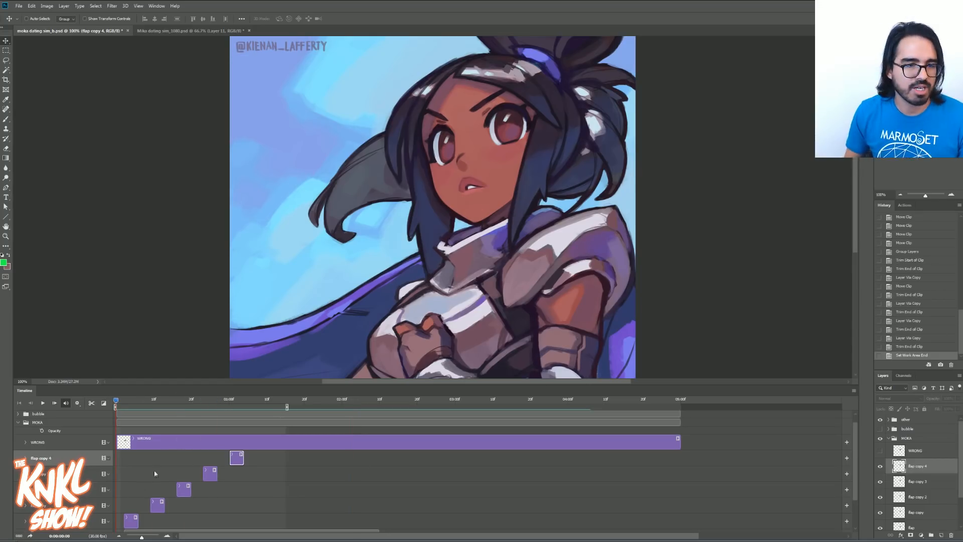
left_click(167, 535)
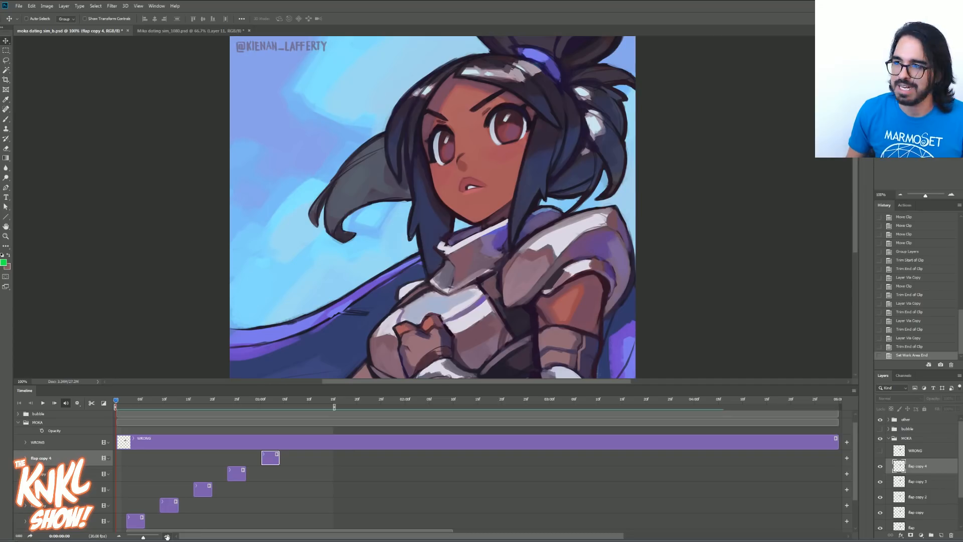
left_click(167, 536)
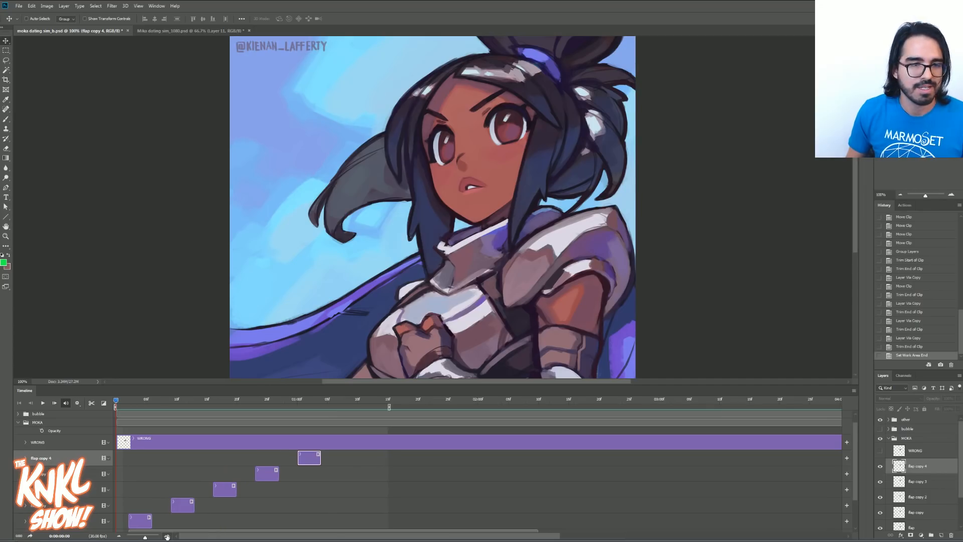
key("space")
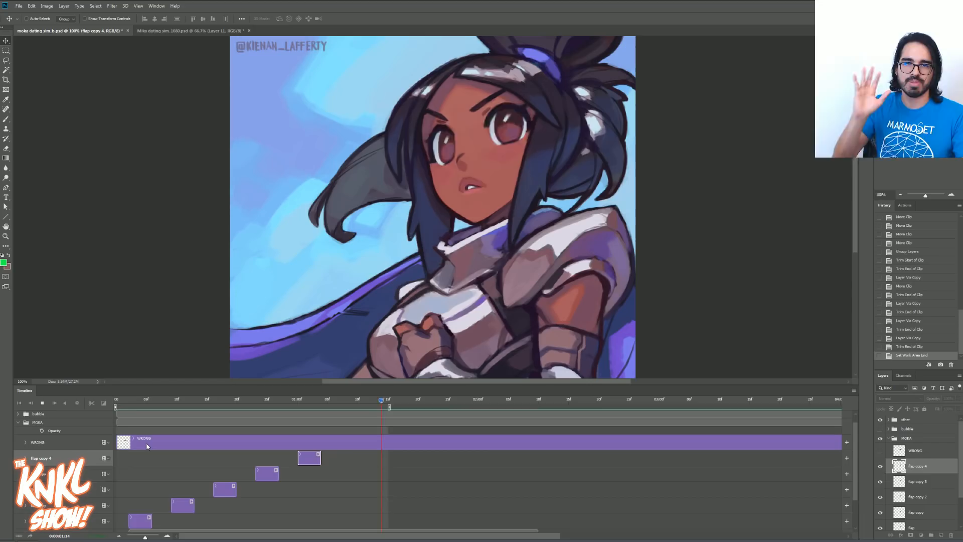
key("space")
left_click_drag(388, 407, 516, 407)
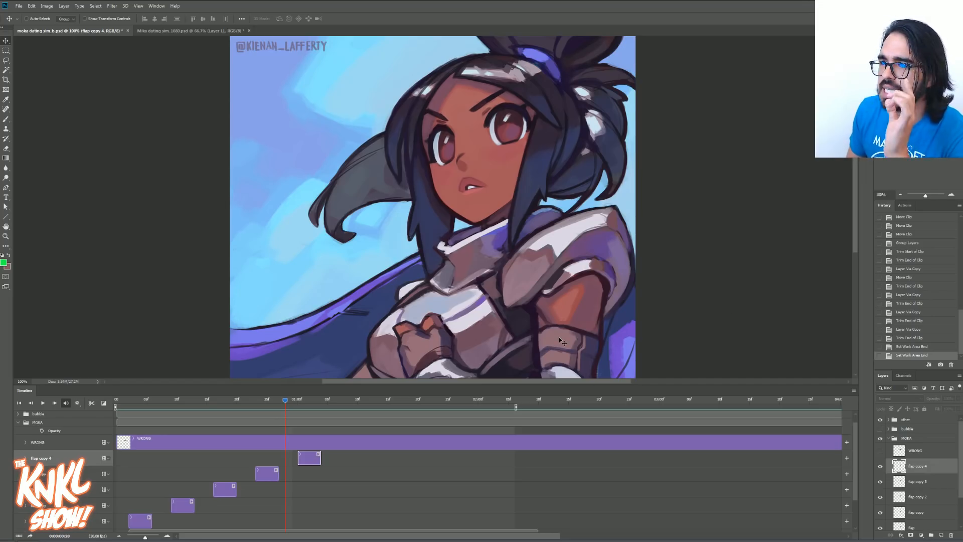
Show the bubble group and scrub the Mika dating sim document's timeline to examine its speech bubble text, returning to the Moka document.
left_click(880, 429)
left_click_drag(482, 261, 490, 197)
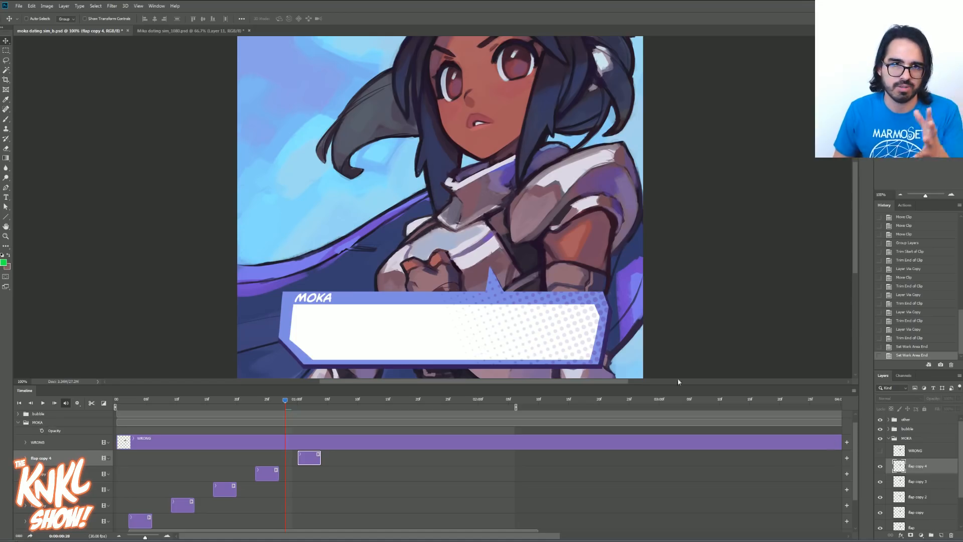
left_click(182, 31)
left_click_drag(182, 400, 343, 387)
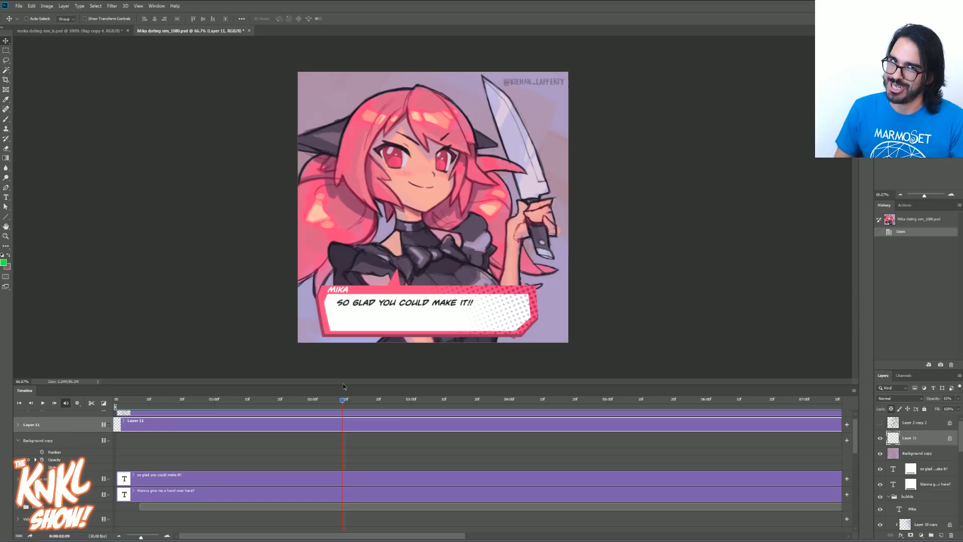
left_click(88, 32)
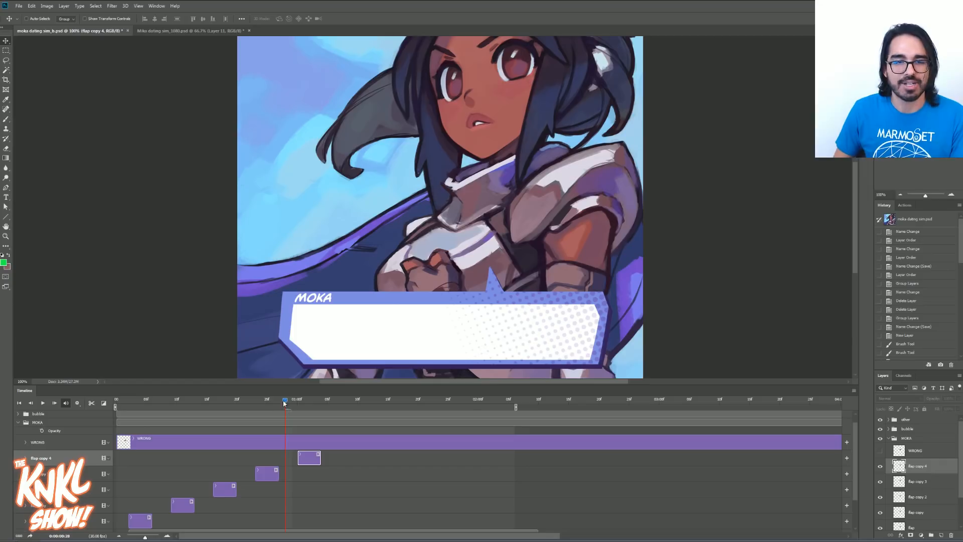
Select the bubble layer group, activate the Rectangular Marquee tool and close the timeline to enlarge the canvas area.
left_click(952, 195)
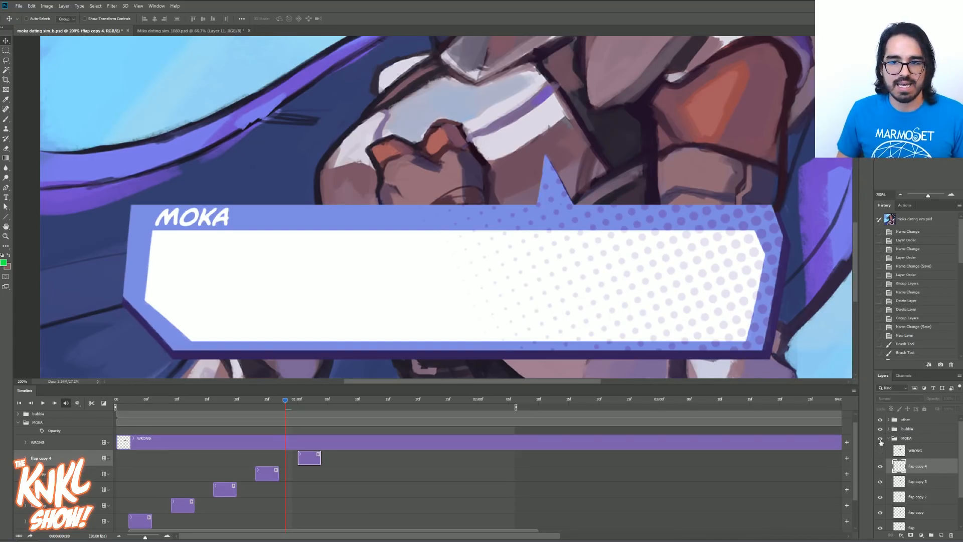
left_click(905, 430)
left_click(889, 430)
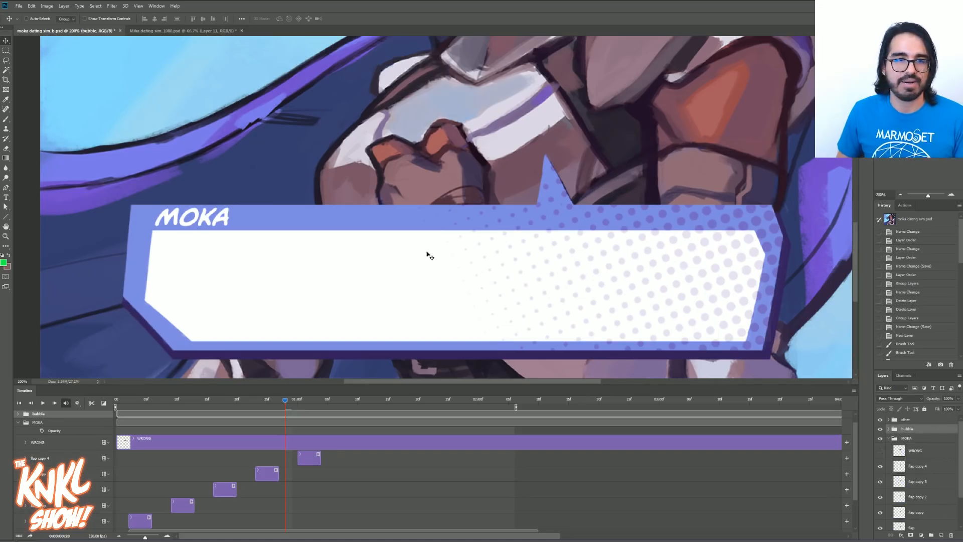
left_click(7, 51)
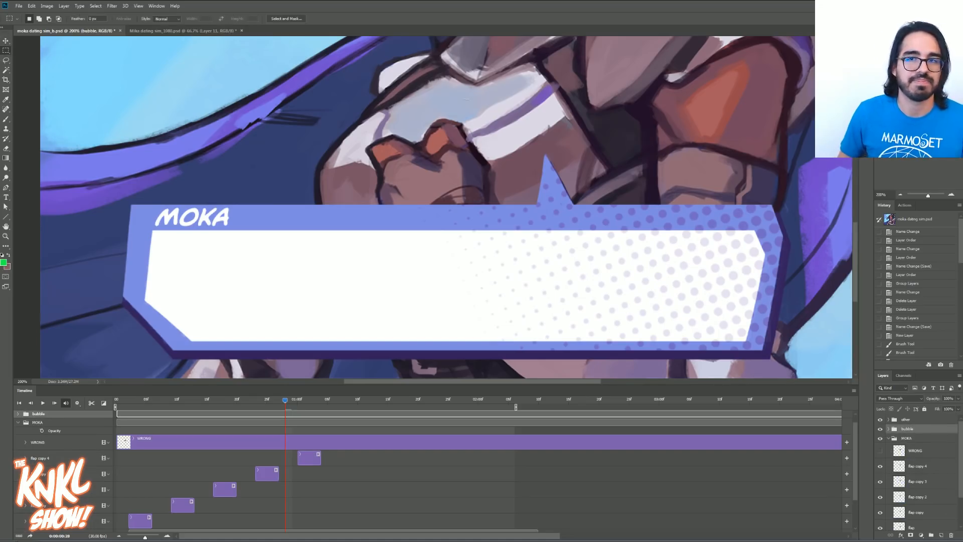
left_click(901, 194)
left_click(856, 393)
left_click(873, 366)
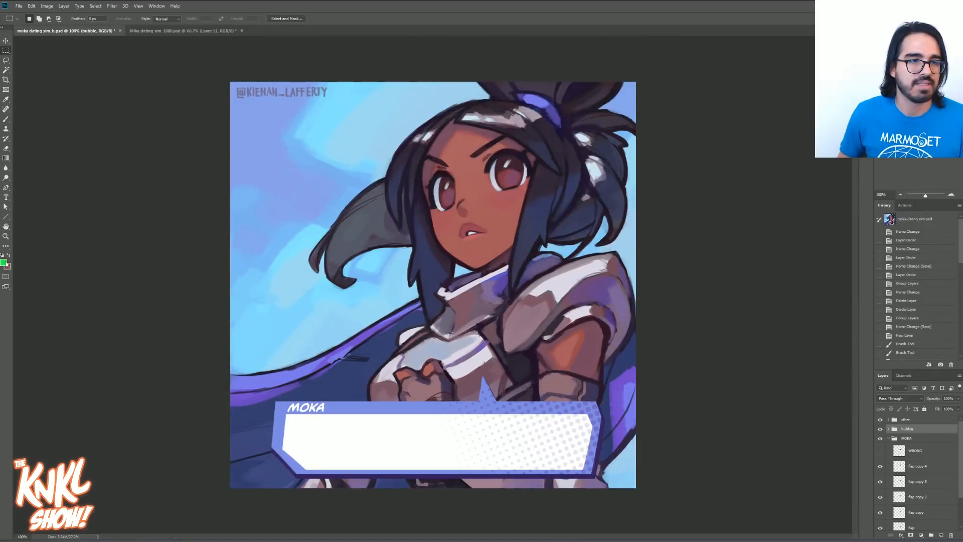
Set the foreground color to white (ffffff), return to the Rectangular Marquee tool and hide the bubble group.
left_click(6, 262)
type("ffffff")
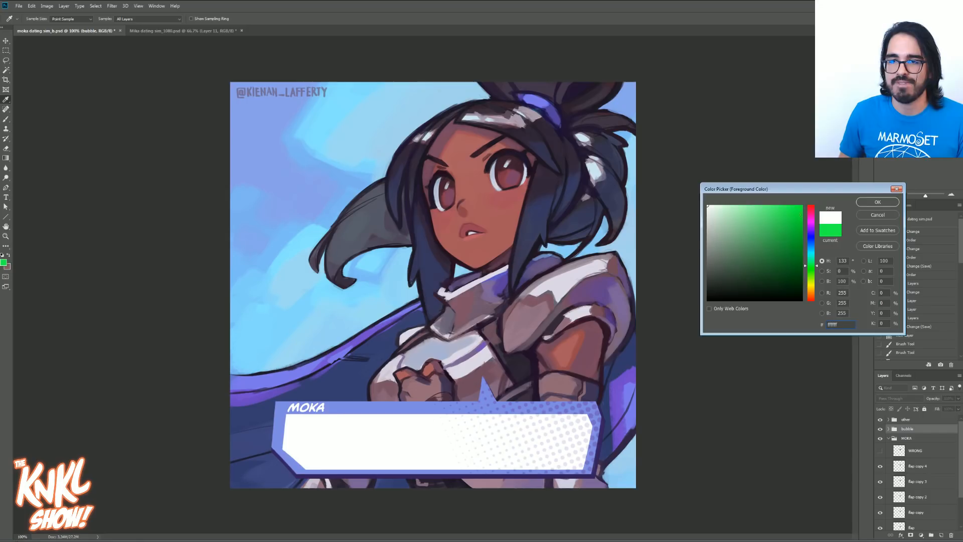
left_click(878, 202)
key("m")
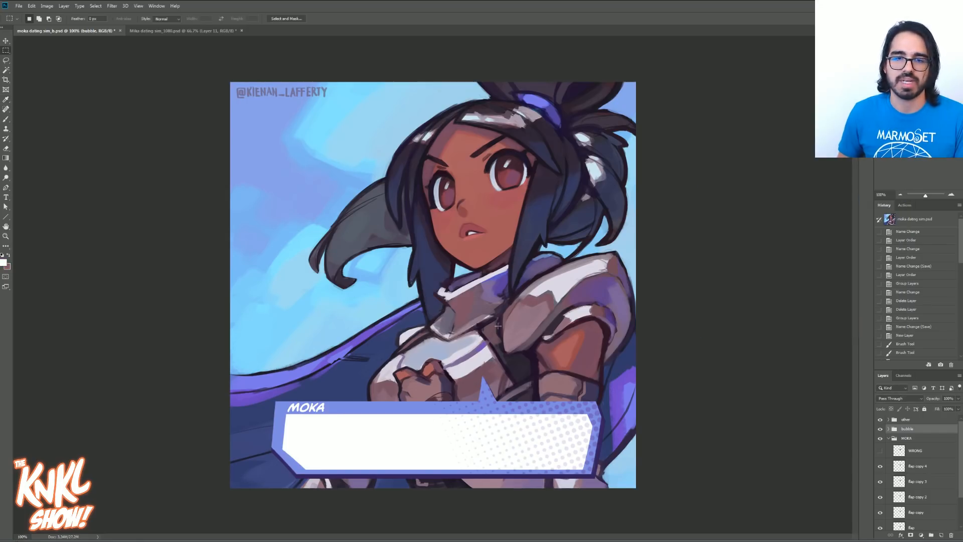
left_click(880, 429)
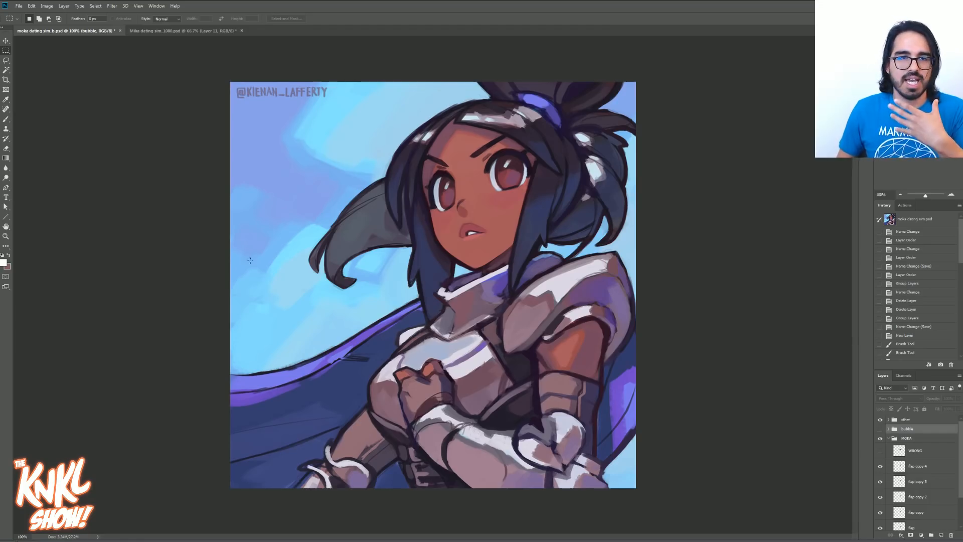
left_click_drag(249, 285, 390, 113)
key("F8")
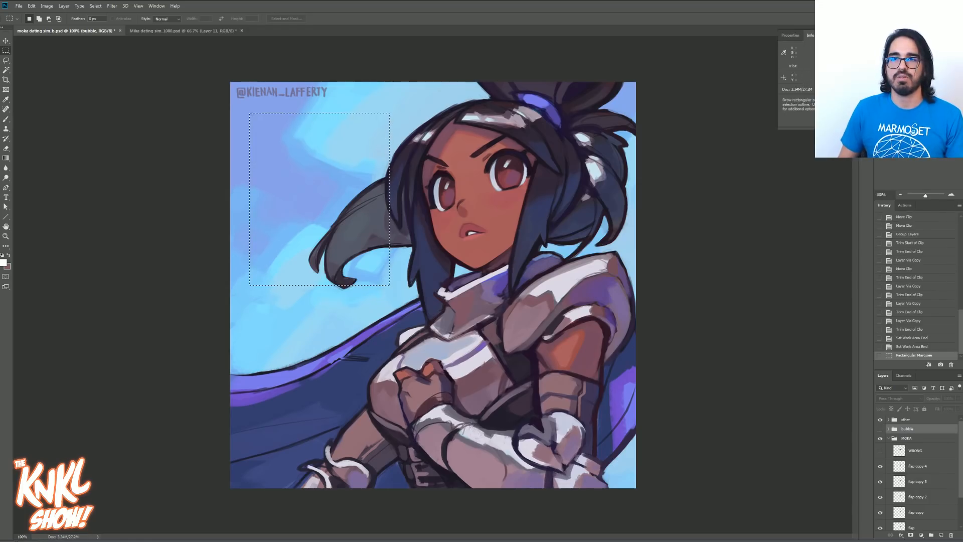
key("F8")
key("ctrl+d")
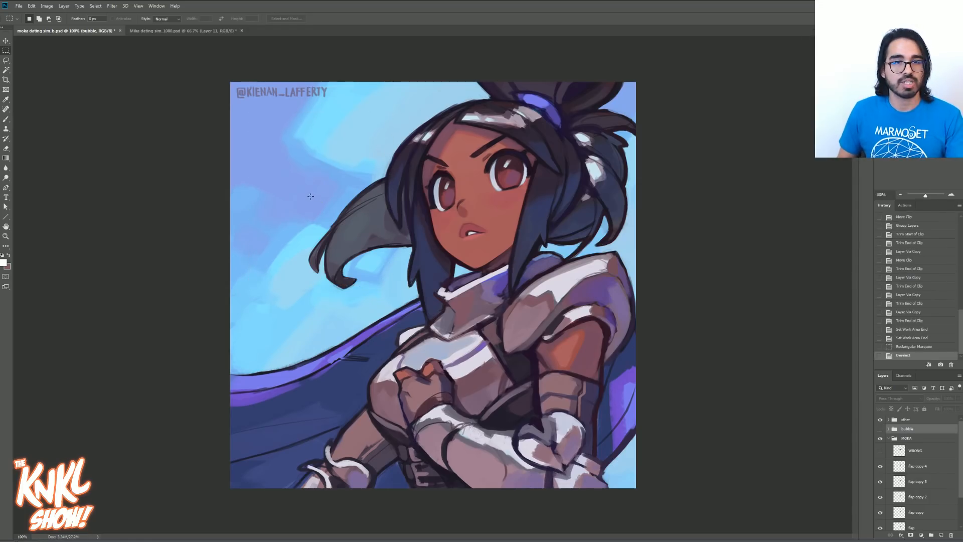
Select a rectangle over the sky beside the character's face and fill it with the white foreground color on a new layer.
left_click_drag(249, 304, 407, 109)
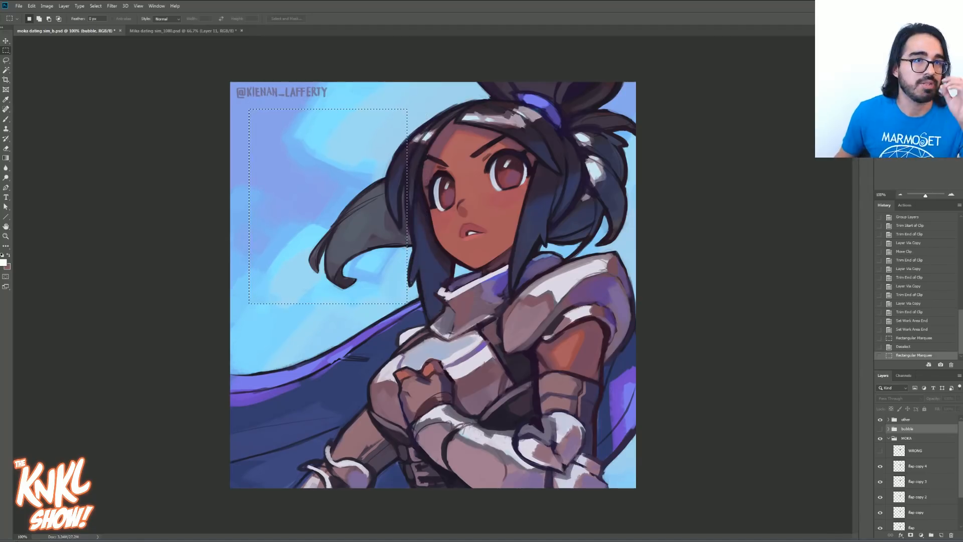
left_click(32, 7)
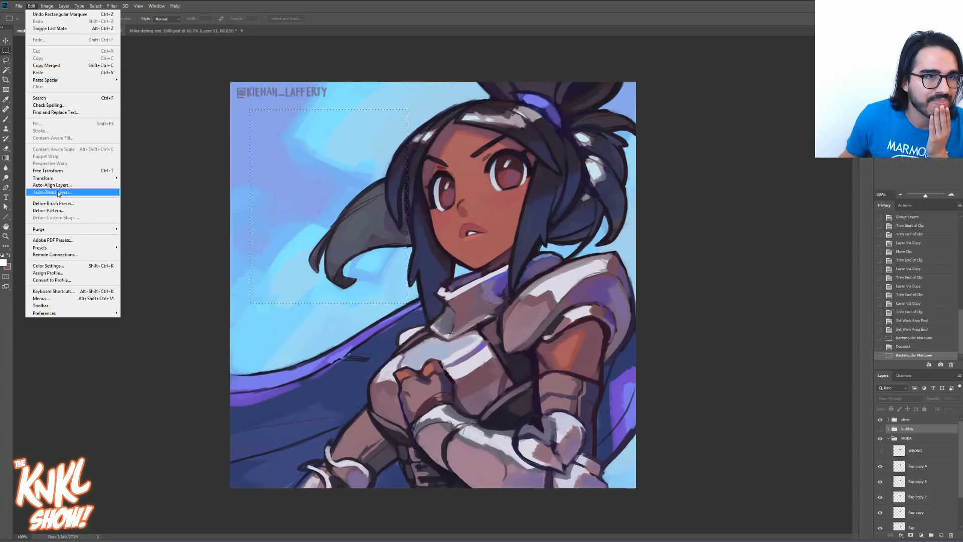
left_click(275, 8)
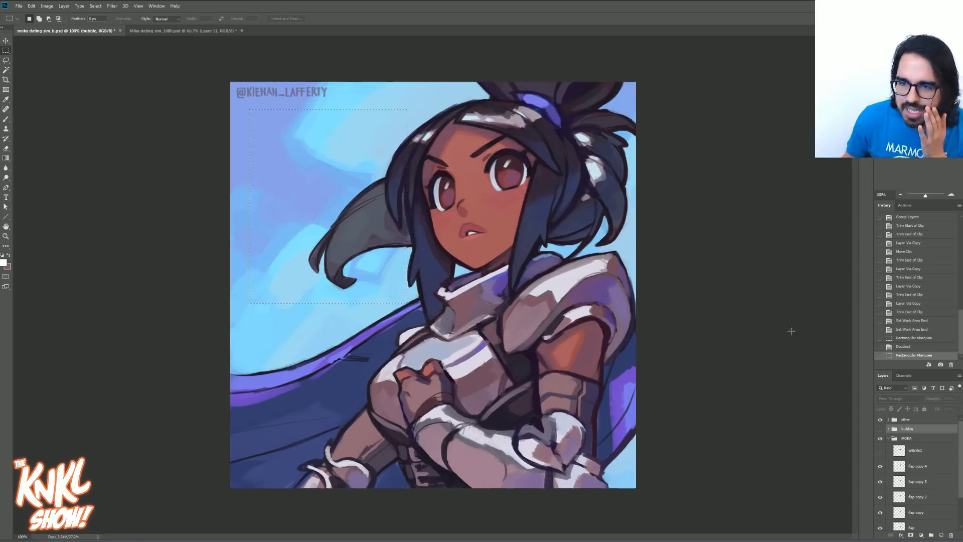
key("ctrl+shift+n")
key("Return")
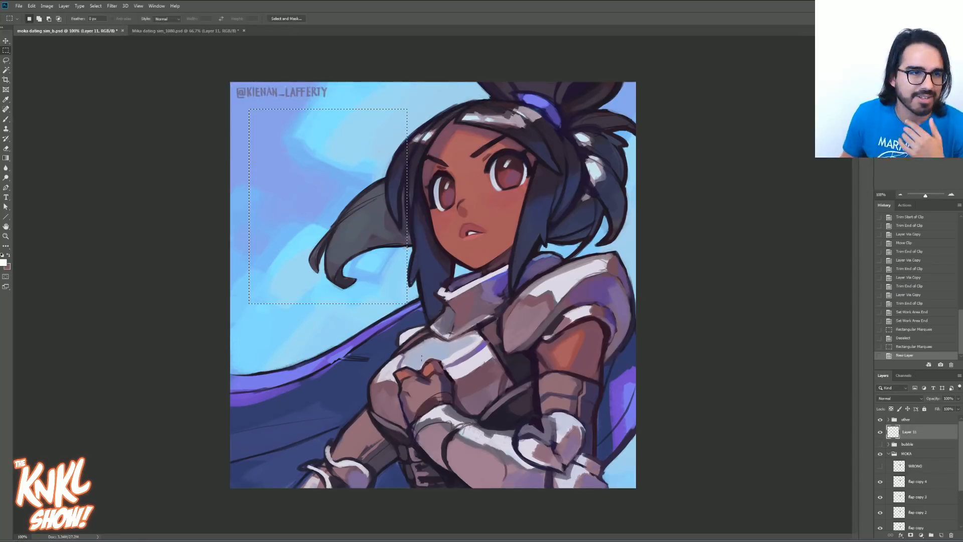
left_click(31, 6)
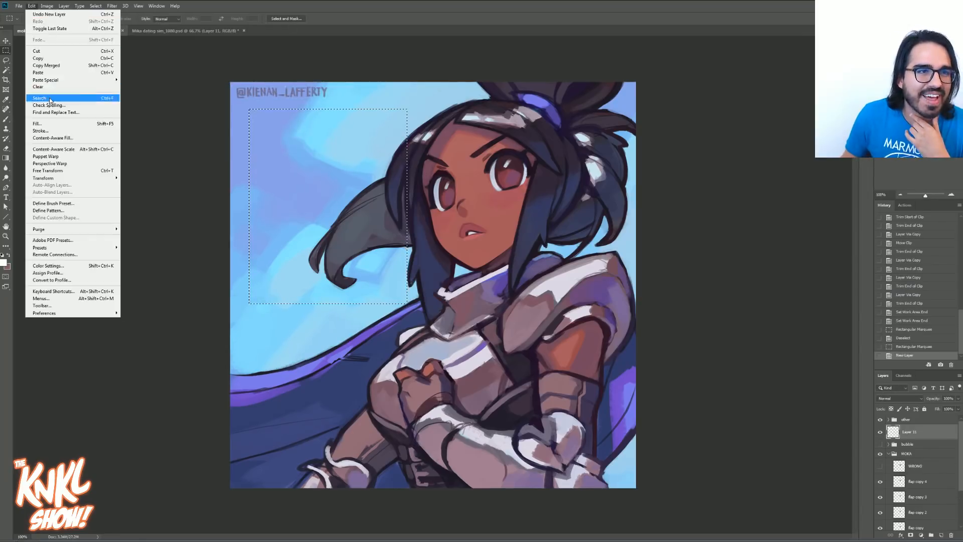
left_click(48, 124)
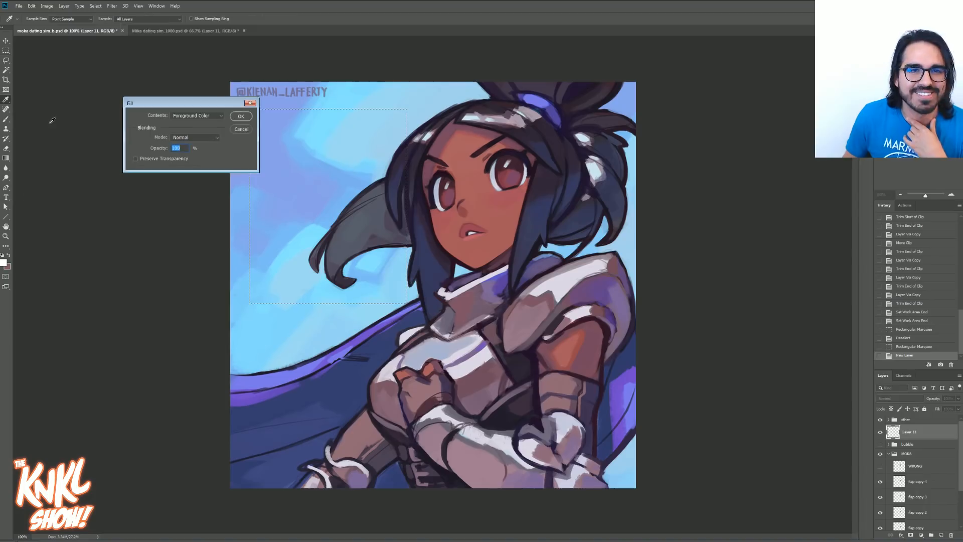
left_click(243, 115)
key("ctrl+d")
Cut away a slanted strip along the white rectangle's lower right edge using a Polygonal Lasso selection.
key("l")
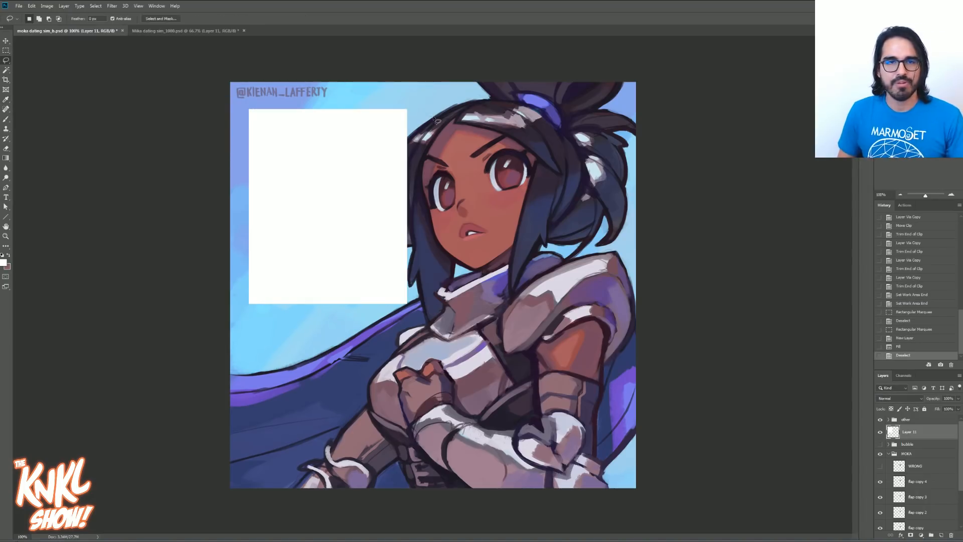
right_click(6, 63)
left_click(35, 68)
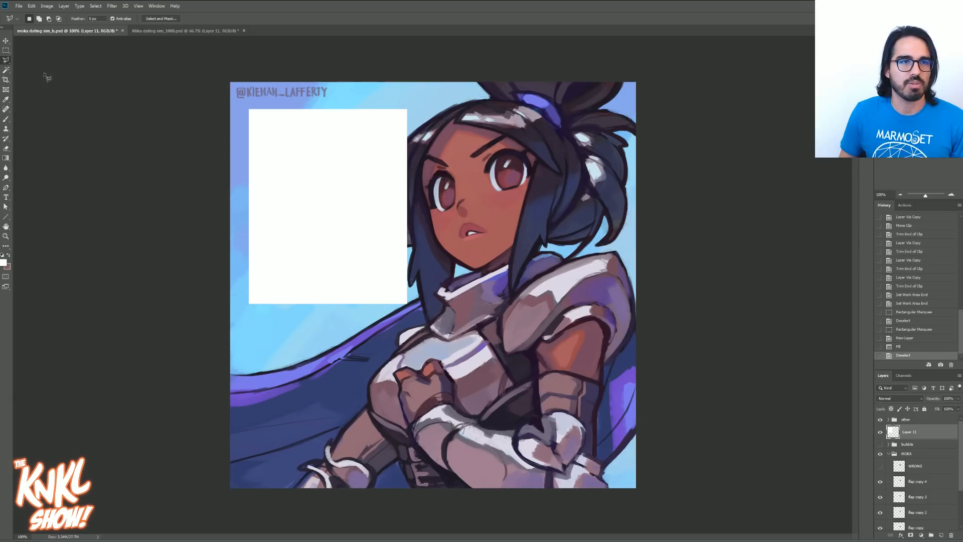
left_click(387, 316)
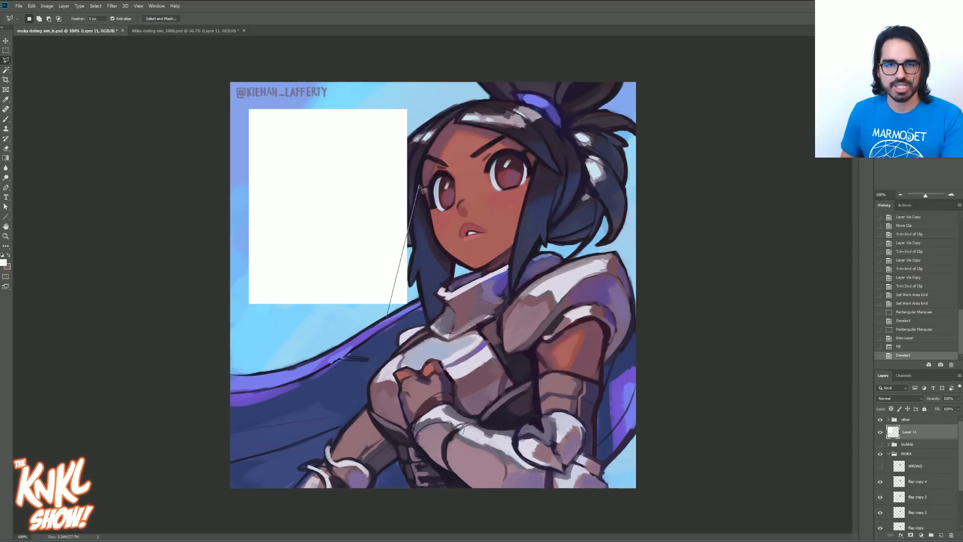
left_click(412, 164)
left_click(449, 209)
left_click(452, 276)
left_click(426, 330)
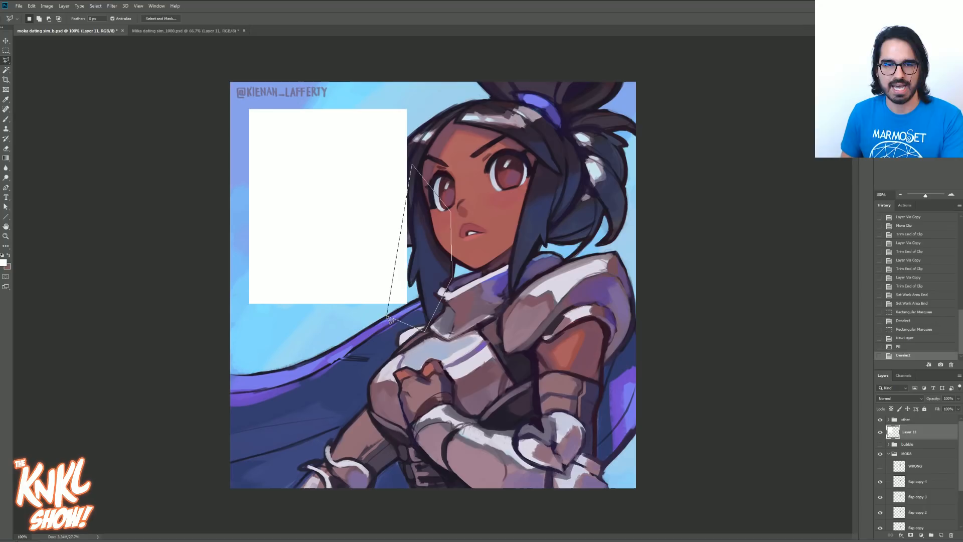
left_click(388, 317)
key("Delete")
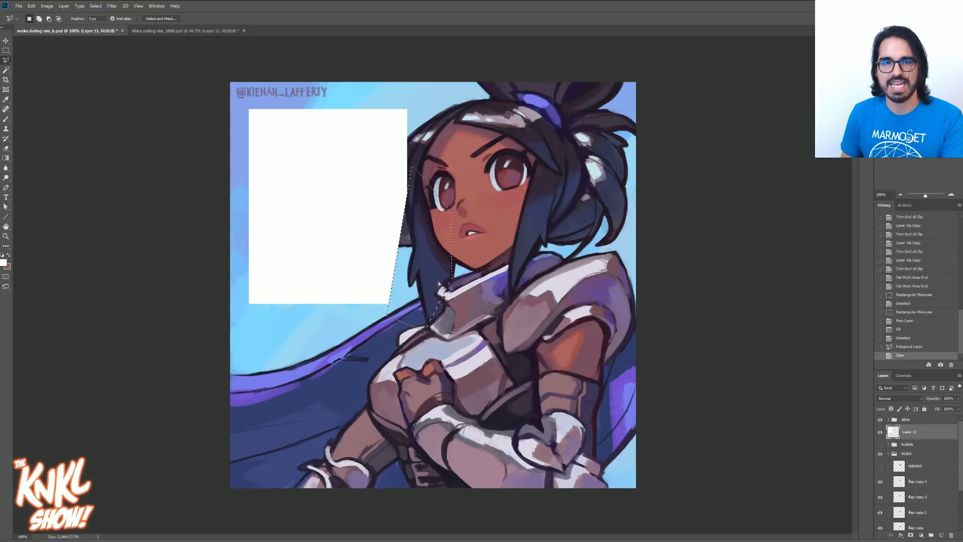
Cut the white shape's upper left corner off diagonally with a polygonal selection.
left_click(240, 153)
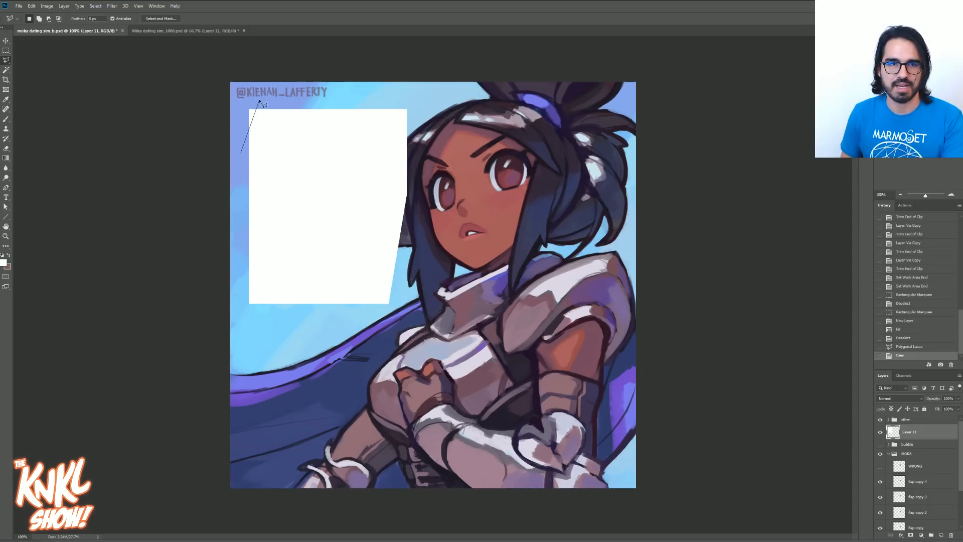
left_click(251, 92)
left_click(241, 112)
left_click(240, 152)
key("Delete")
left_click(310, 94)
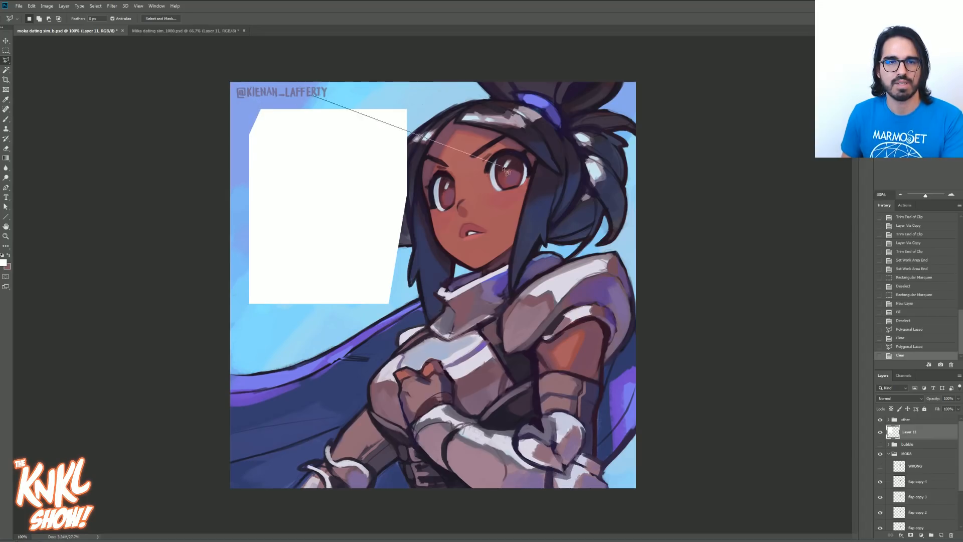
left_click(391, 95)
left_click(337, 87)
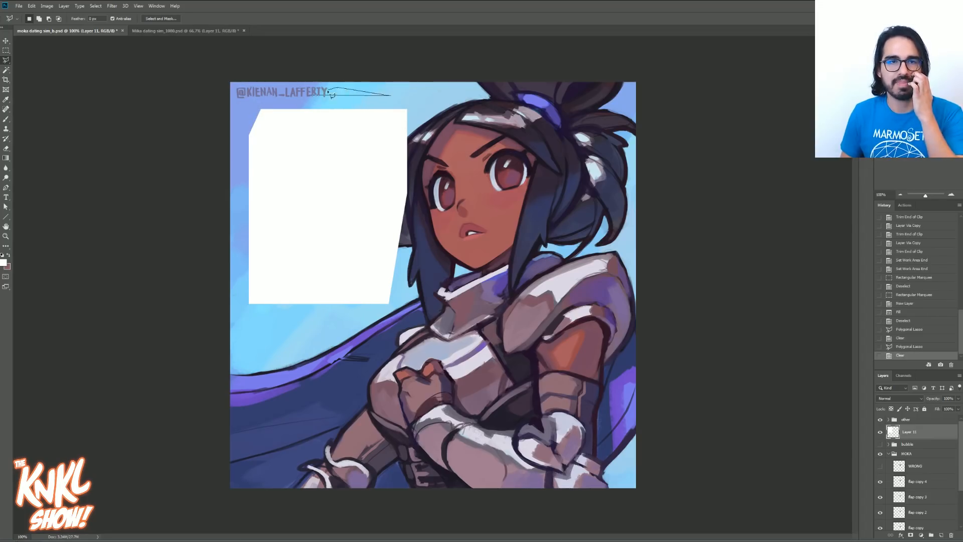
left_click(311, 96)
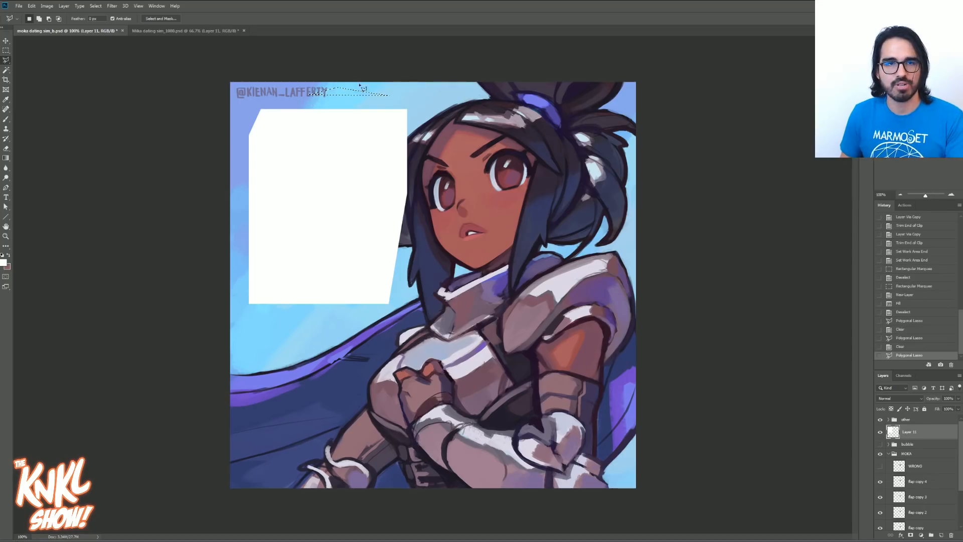
key("ctrl+d")
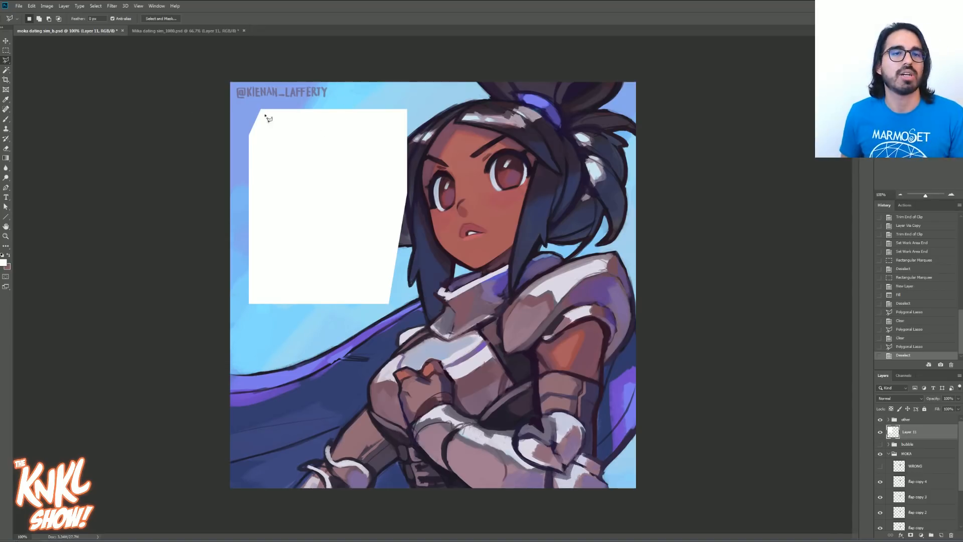
Set the foreground color to a muted purple (7c74ad).
left_click(6, 43)
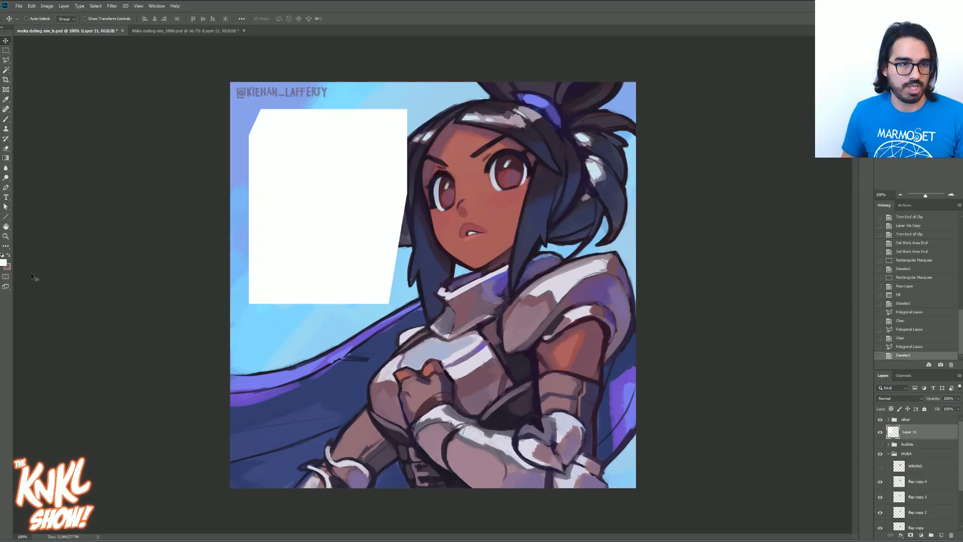
left_click(4, 262)
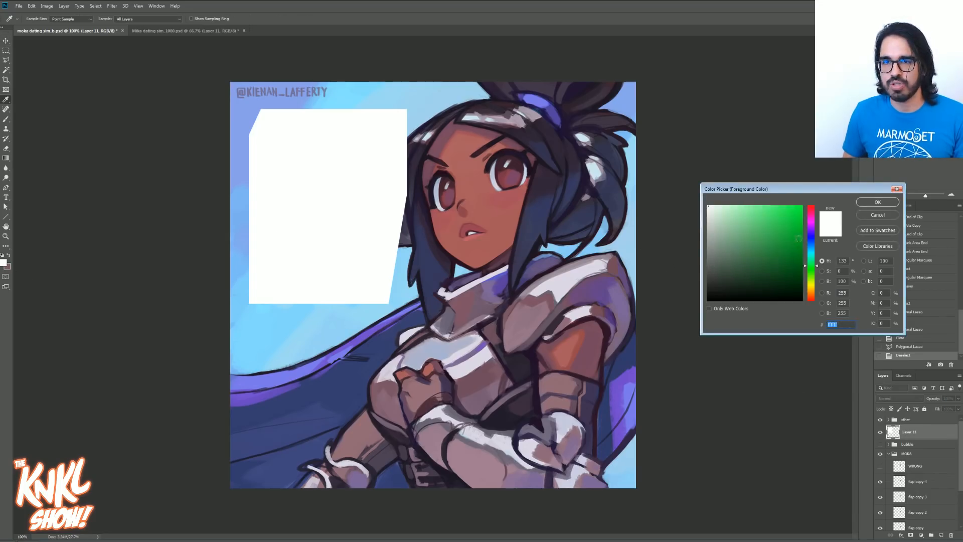
mouse_move(812, 238)
left_mouse_down()
mouse_move(813, 230)
mouse_move(816, 238)
left_mouse_up()
left_click(733, 237)
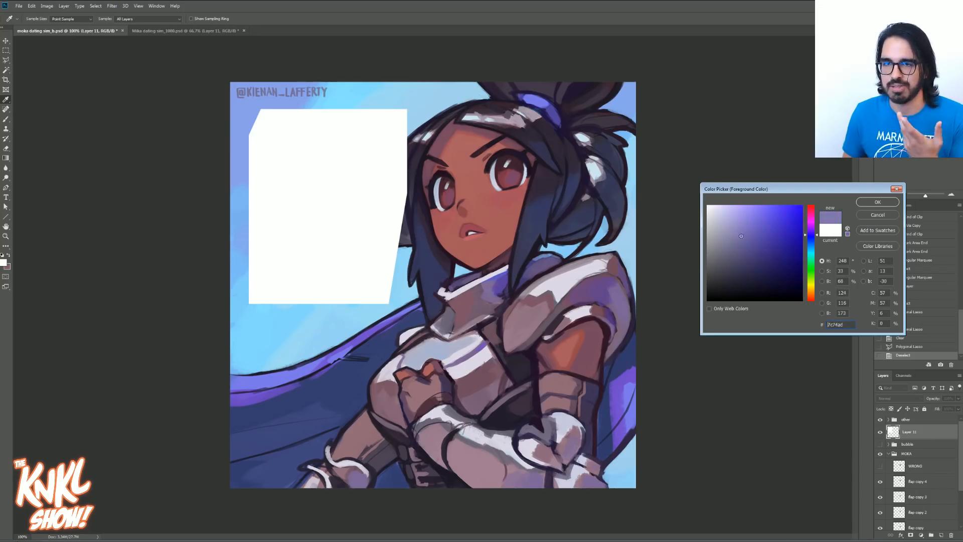
left_click(871, 202)
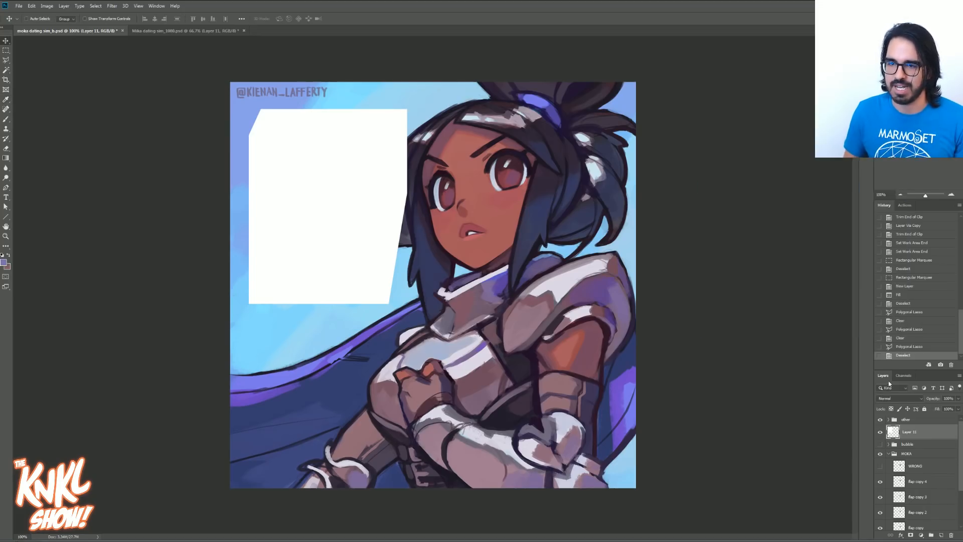
Lock the white shape layer's transparent pixels and fill the shape with the purple foreground color.
left_click(891, 408)
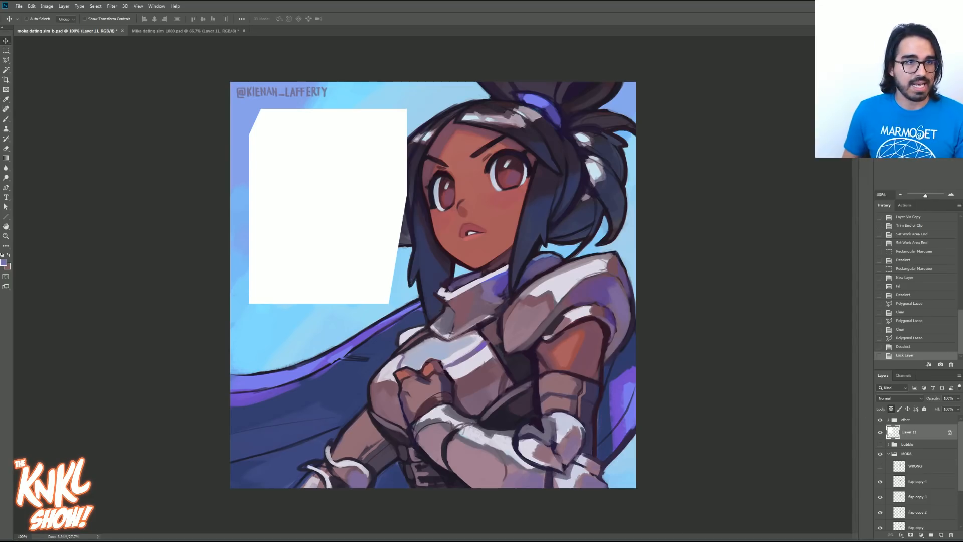
left_click(31, 6)
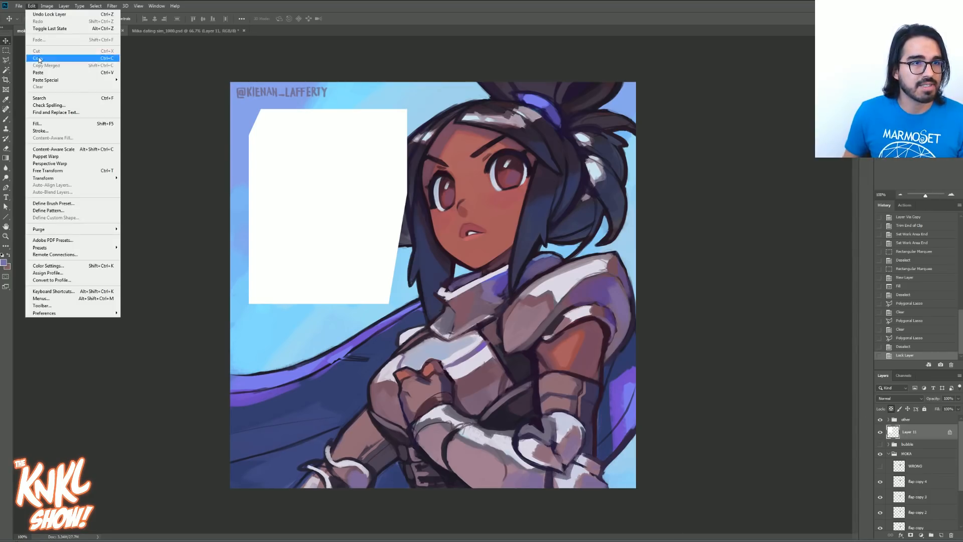
left_click(50, 124)
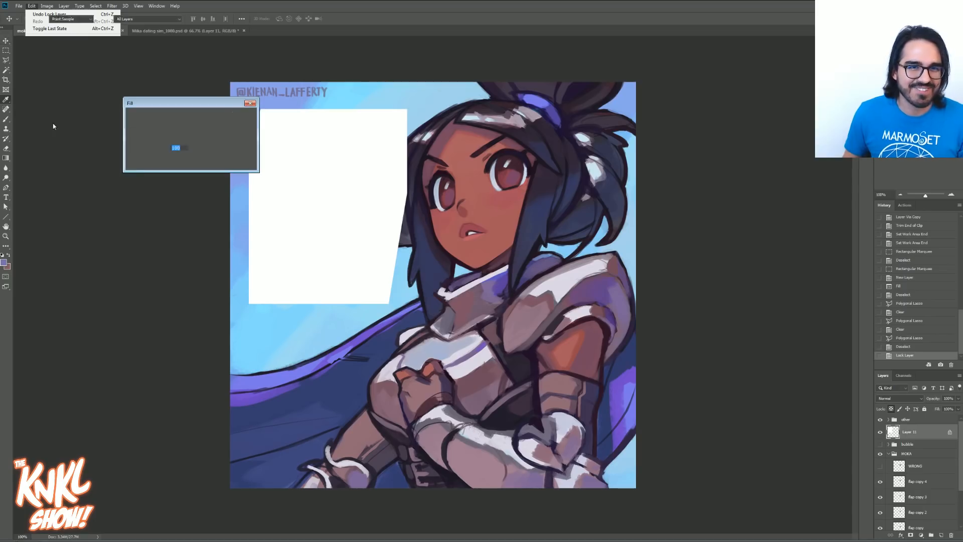
left_click(240, 116)
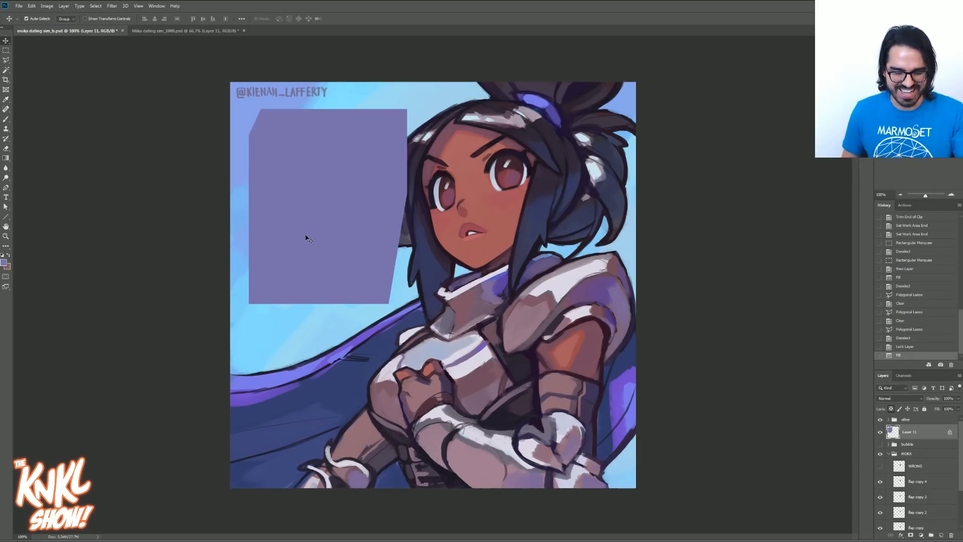
Duplicate the purple shape layer and scale the copy down slightly about its center.
key("ctrl+j")
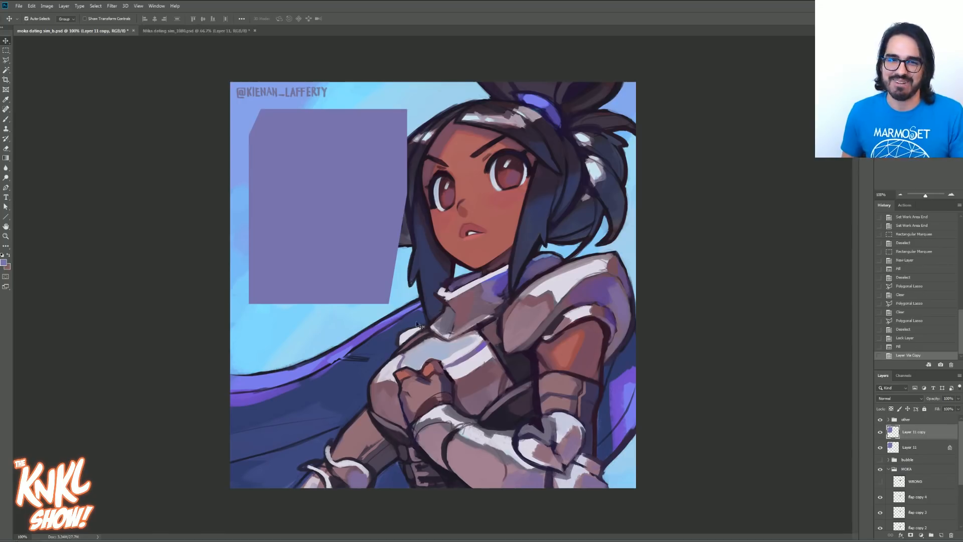
key("ctrl+t")
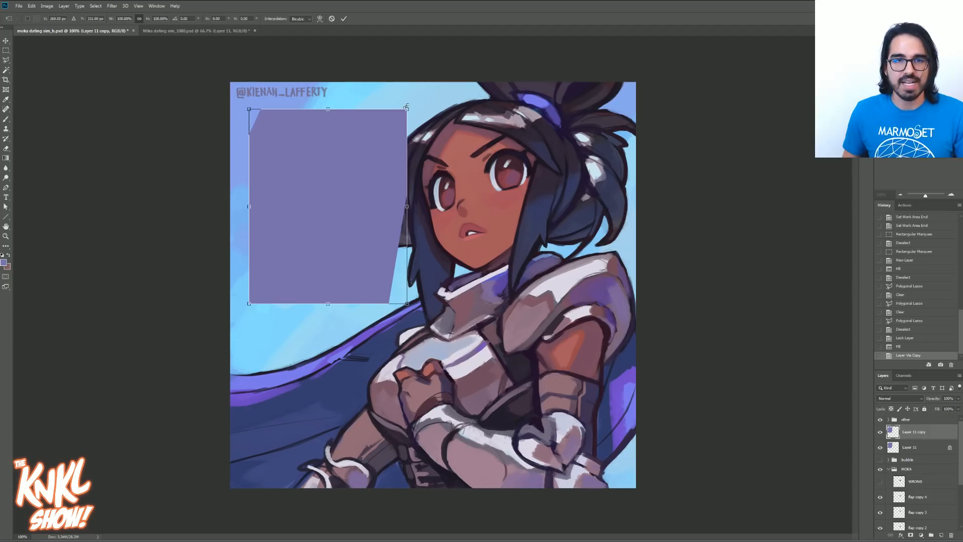
mouse_move(407, 105)
left_mouse_down()
mouse_move(388, 118)
mouse_move(395, 114)
left_mouse_up()
key("Return")
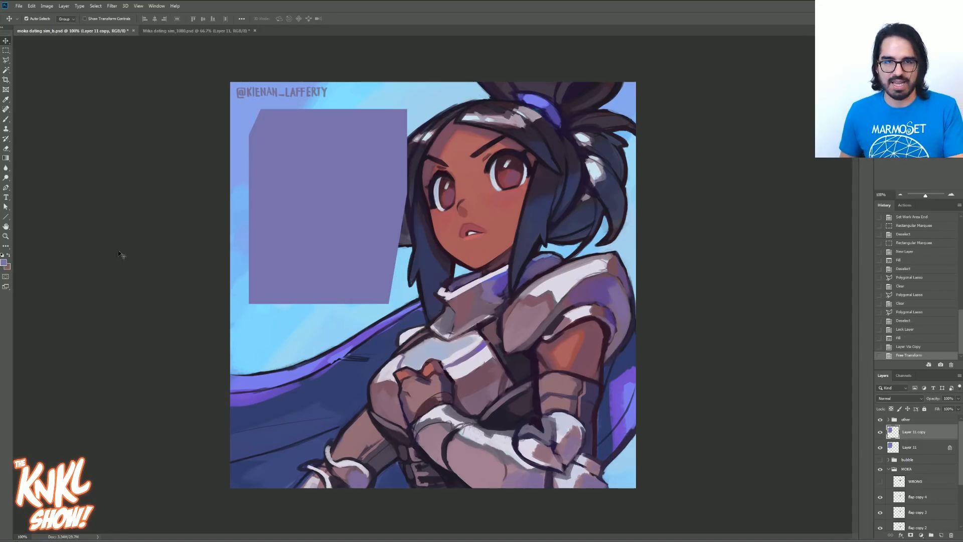
Turn the smaller copy white with Hue/Saturation by setting Lightness to +100.
key("ctrl+u")
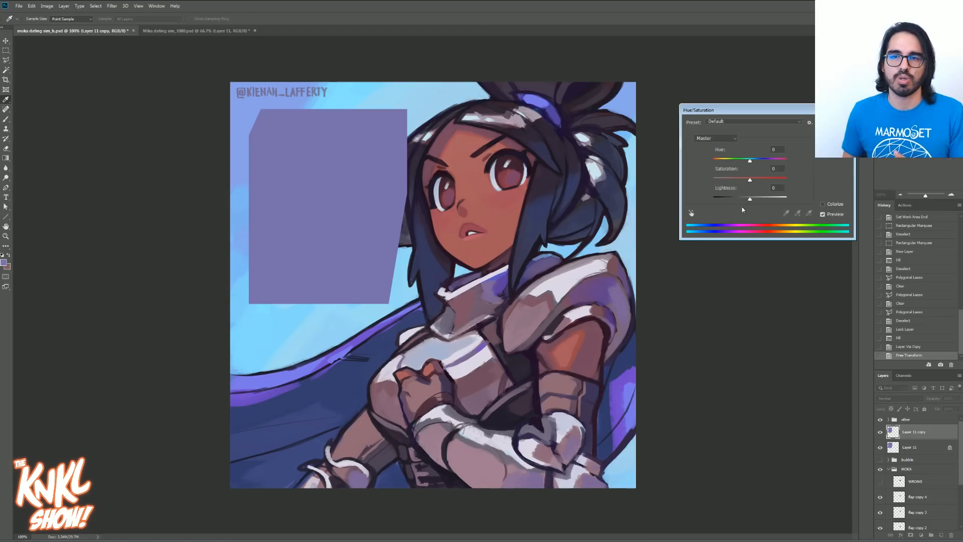
left_click_drag(750, 200, 787, 199)
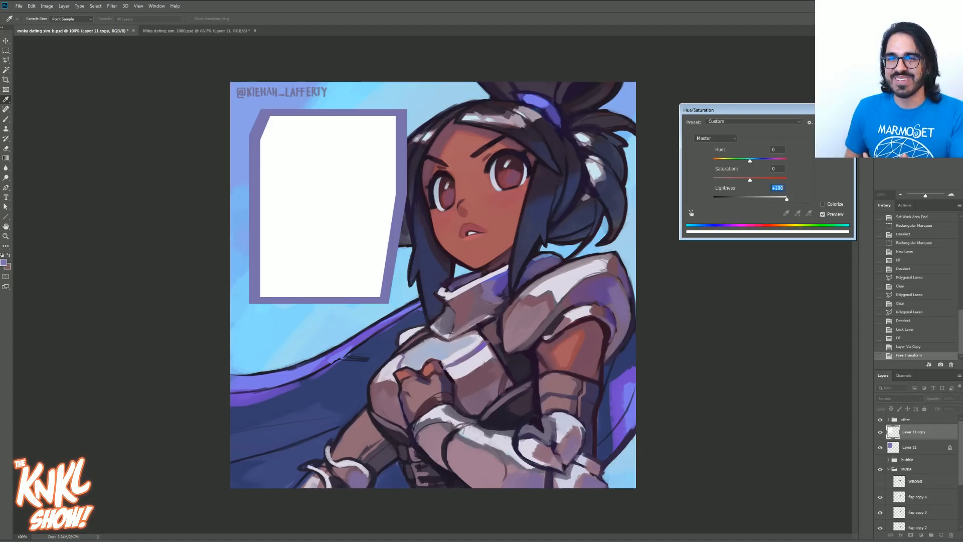
key("Return")
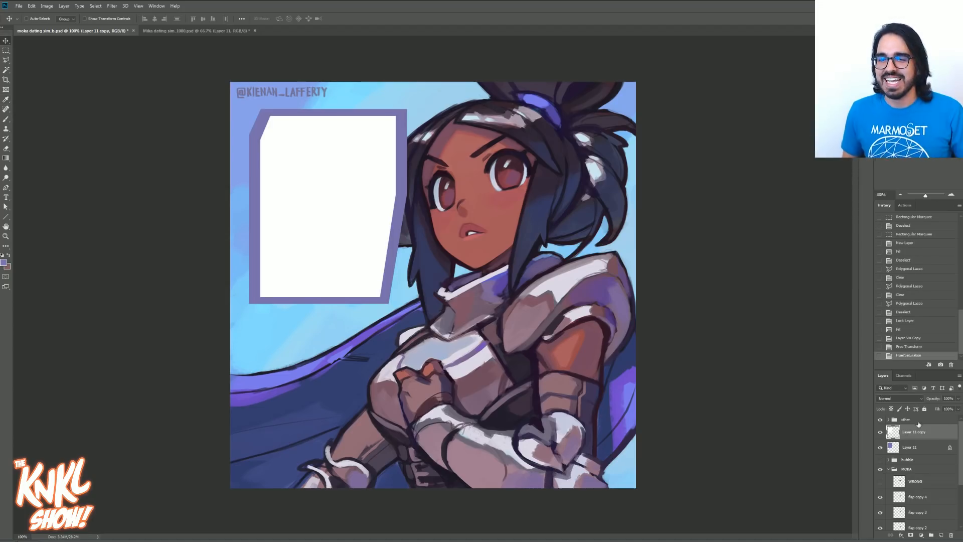
Unlock the purple shape layer's transparent pixels and add a purple-filled triangular tail from the bubble's right edge toward the character's mouth.
left_click(929, 447)
left_click(891, 409)
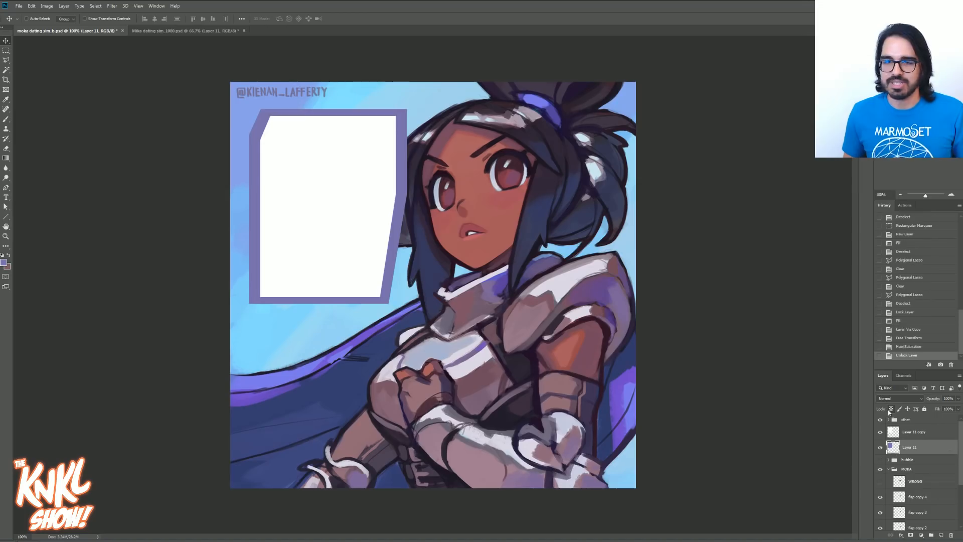
key("l")
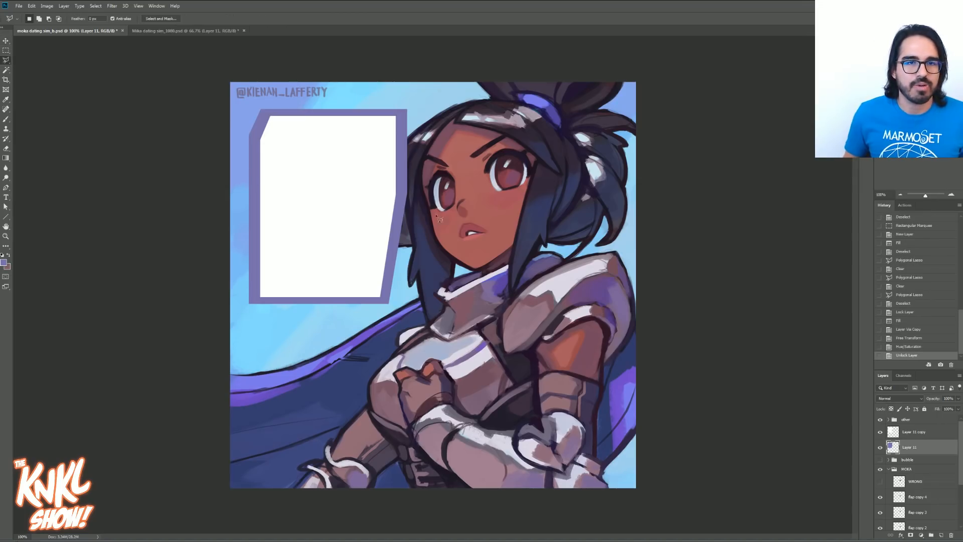
left_click(399, 250)
left_click(431, 242)
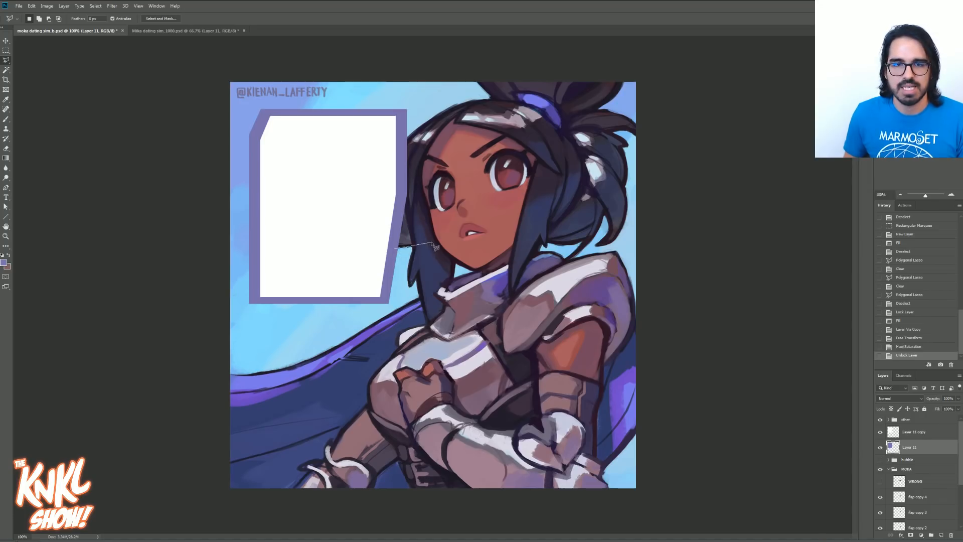
left_click(396, 234)
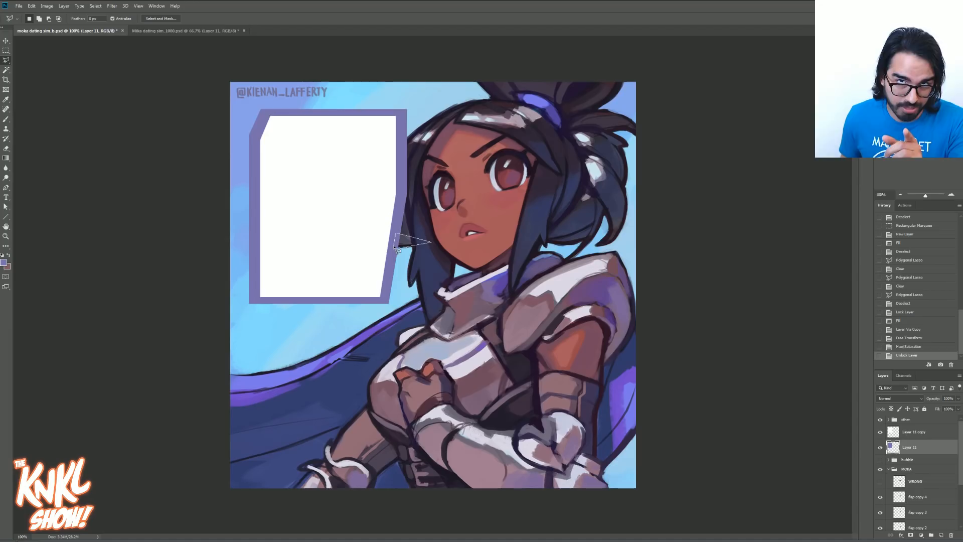
left_click(396, 250)
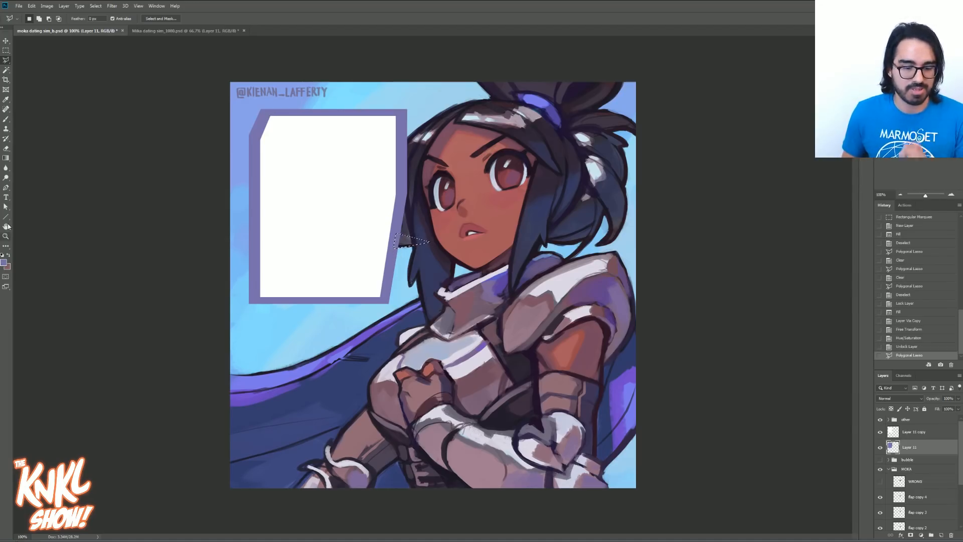
key("shift+F5")
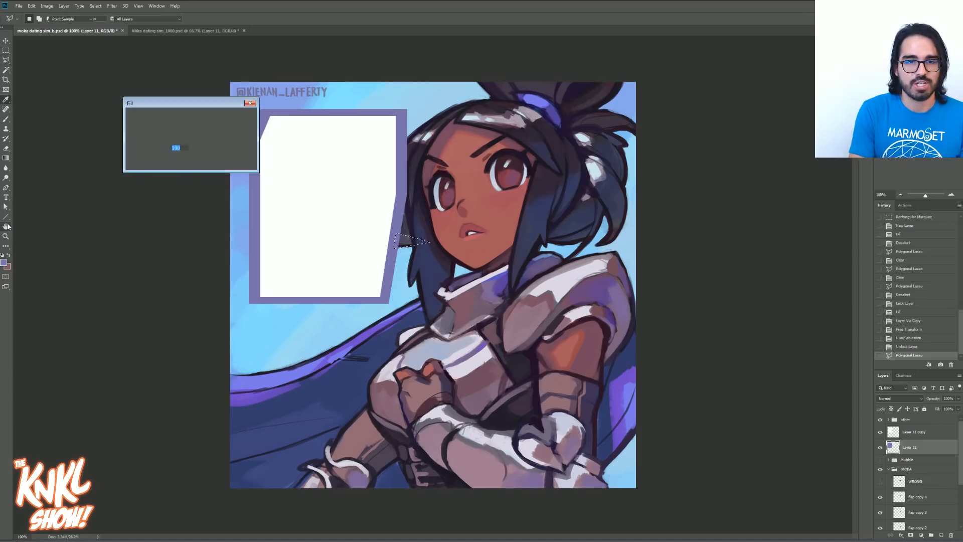
key("Return")
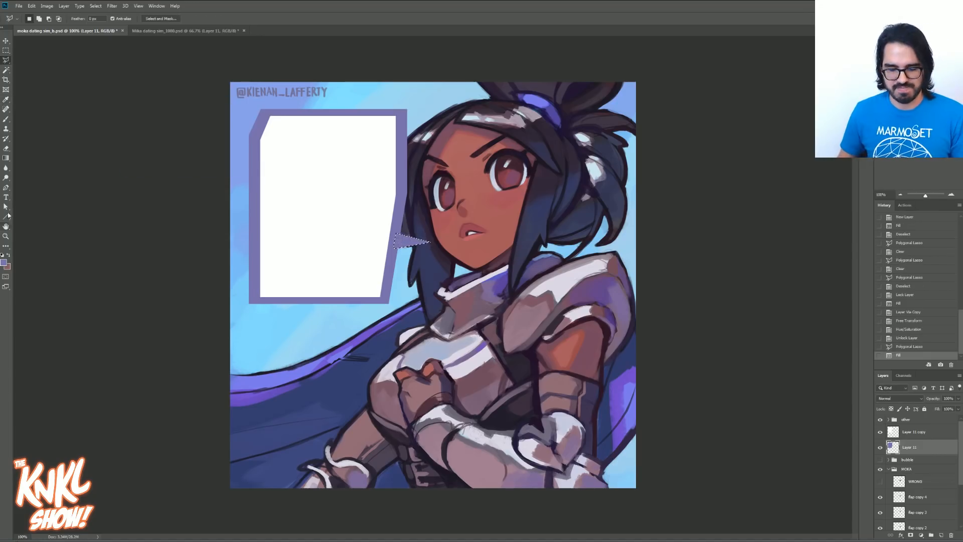
key("ctrl+d")
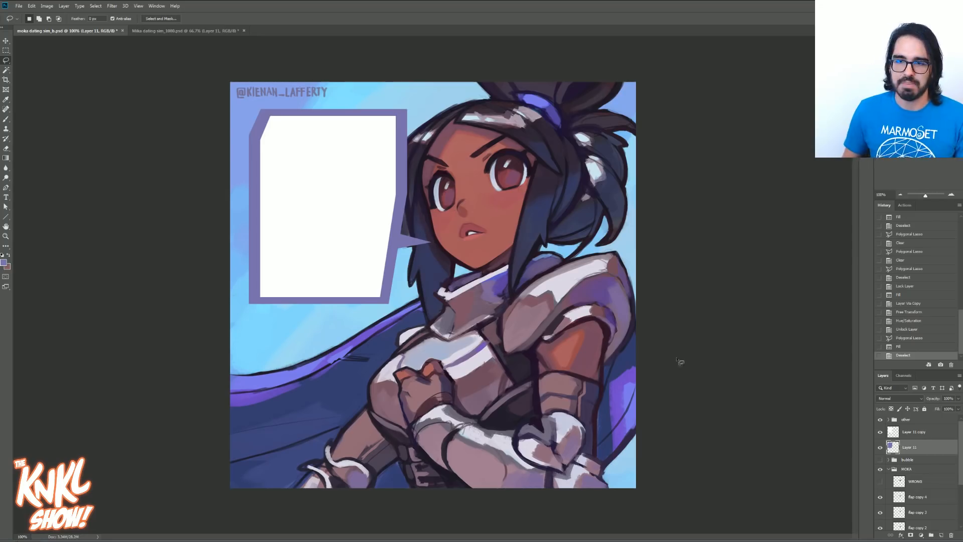
Duplicate the purple bubble layer with its tail, offset the copy slightly downward, and place it beneath the original layer.
left_click(6, 40)
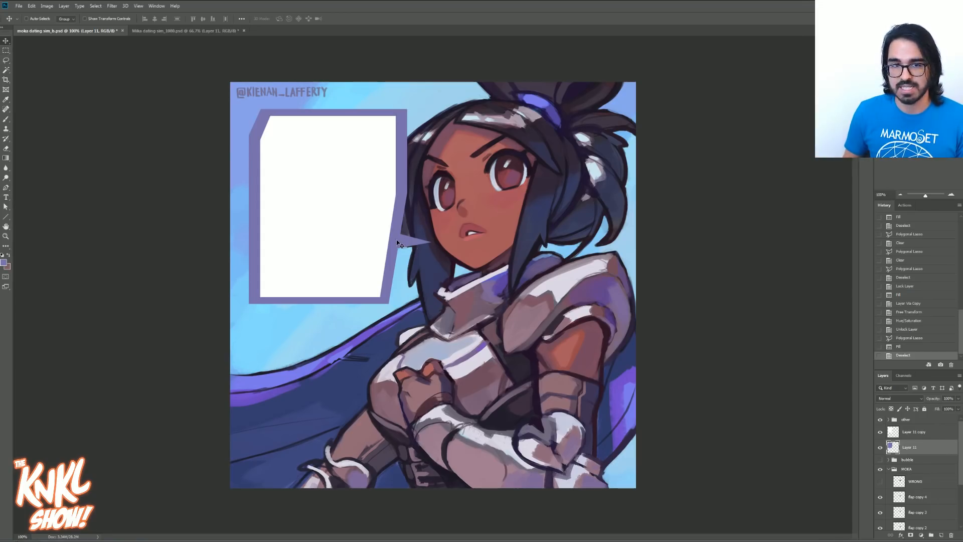
left_click_drag(396, 243, 395, 277)
key("ctrl+z")
mouse_move(400, 239)
left_mouse_down()
mouse_move(399, 274)
mouse_move(400, 240)
mouse_move(421, 309)
mouse_move(399, 243)
left_mouse_up()
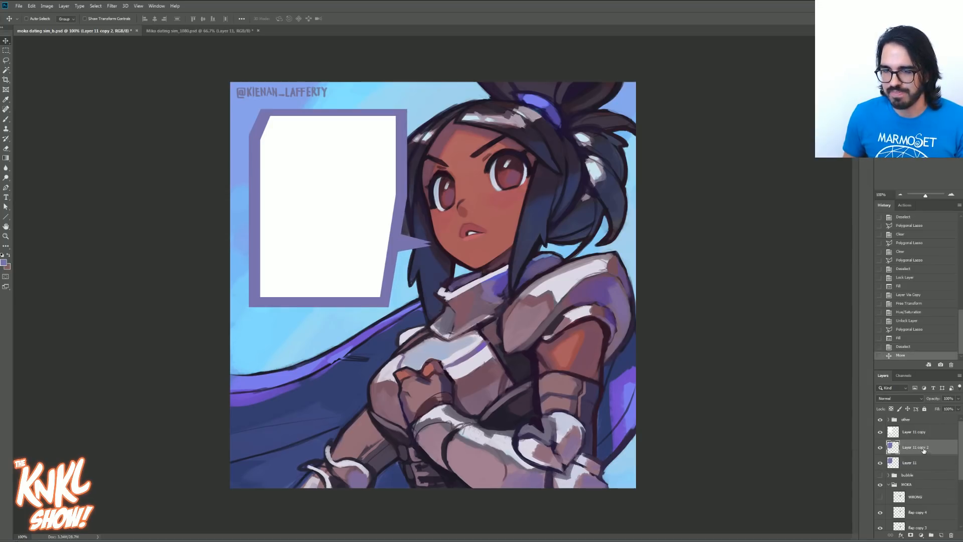
left_click_drag(923, 459, 922, 469)
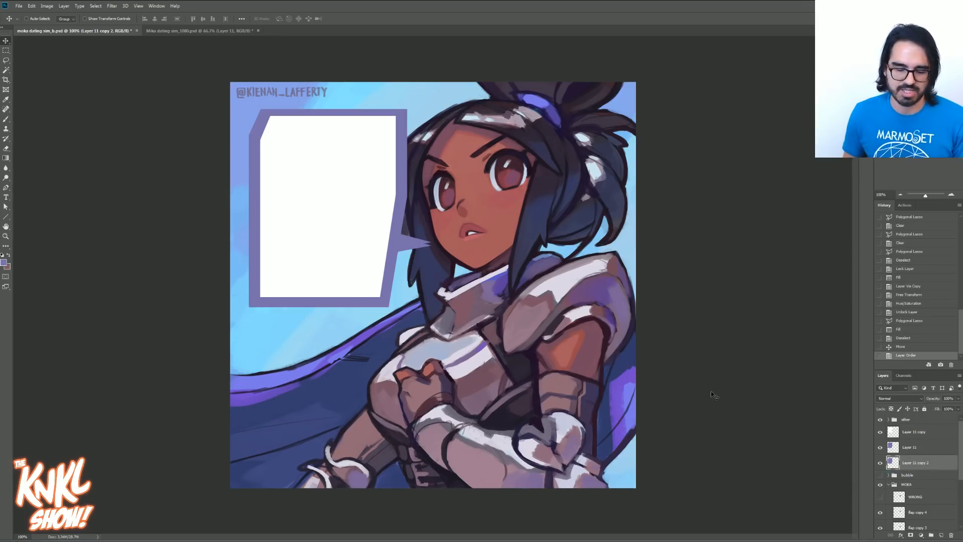
Darken the offset bubble copy by lowering its Lightness with Hue/Saturation.
key("ctrl+u")
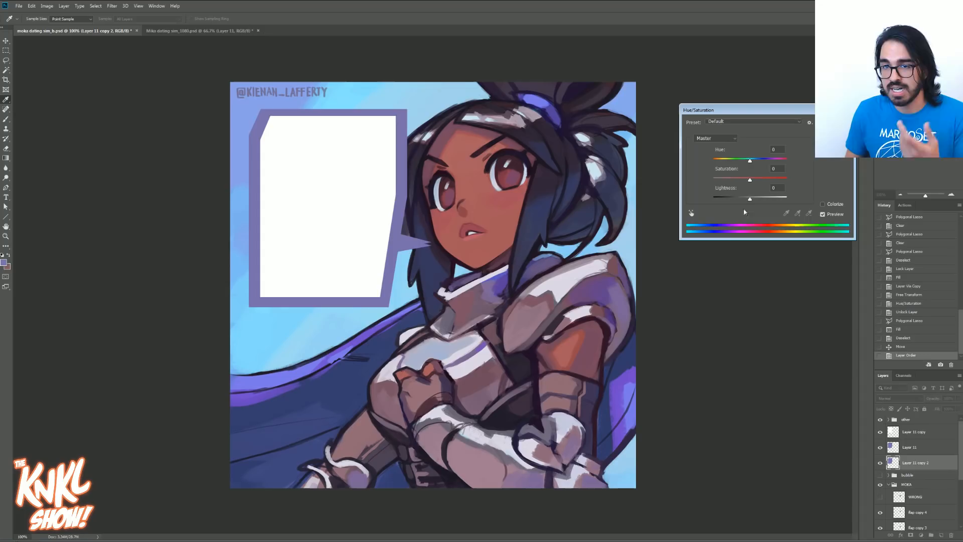
left_click_drag(749, 199, 733, 205)
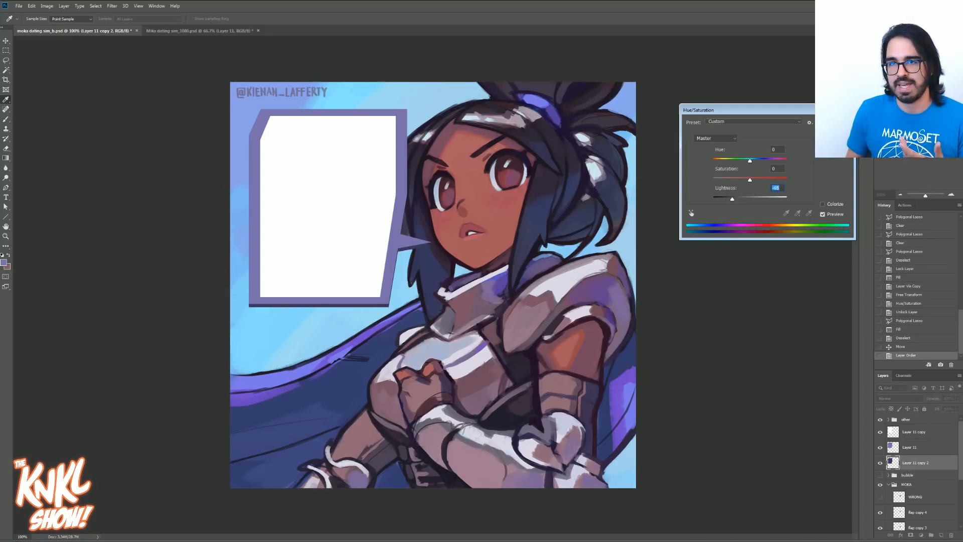
key("Return")
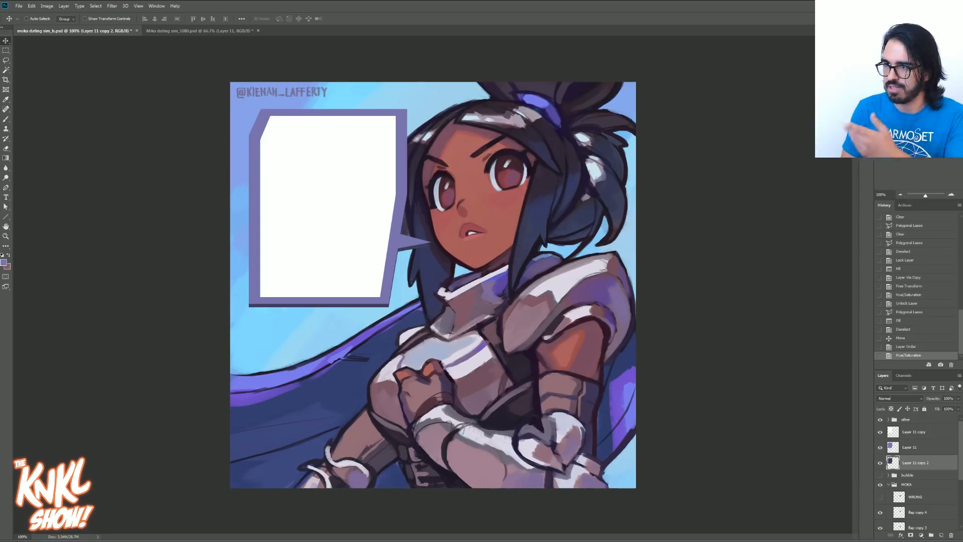
Nudge the dark bubble copy slightly left so it shows as a drop shadow along the left and bottom edges.
key("Left")
key("Left")
key("Right")
key("Right")
key("Left")
key("Right")
key("Left")
key("Left")
key("Left")
key("Right")
key("Right")
key("Left")
key("Right")
key("Left")
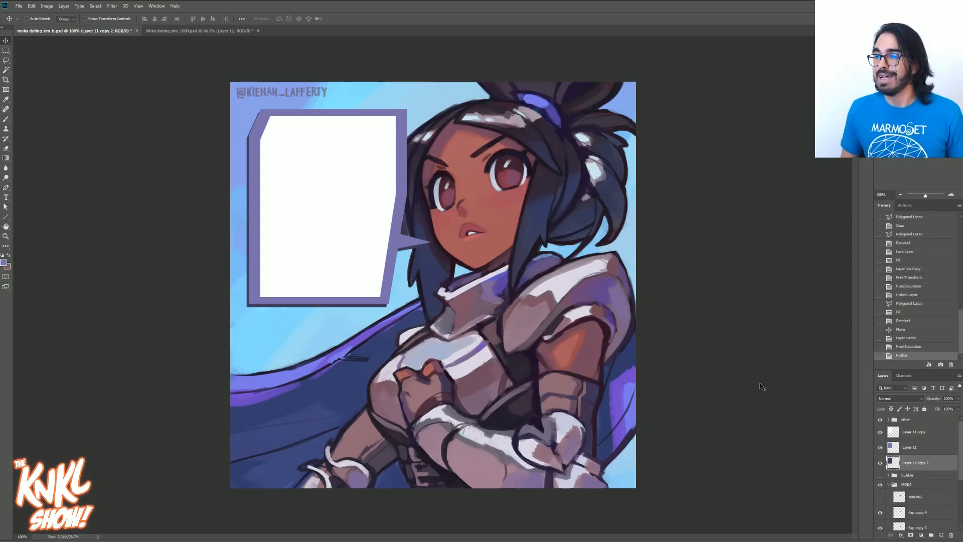
Look at the finished speech bubble in Mika dating sim_1080.psd as a reference and return to moka dating sim_b.psd.
left_click(178, 31)
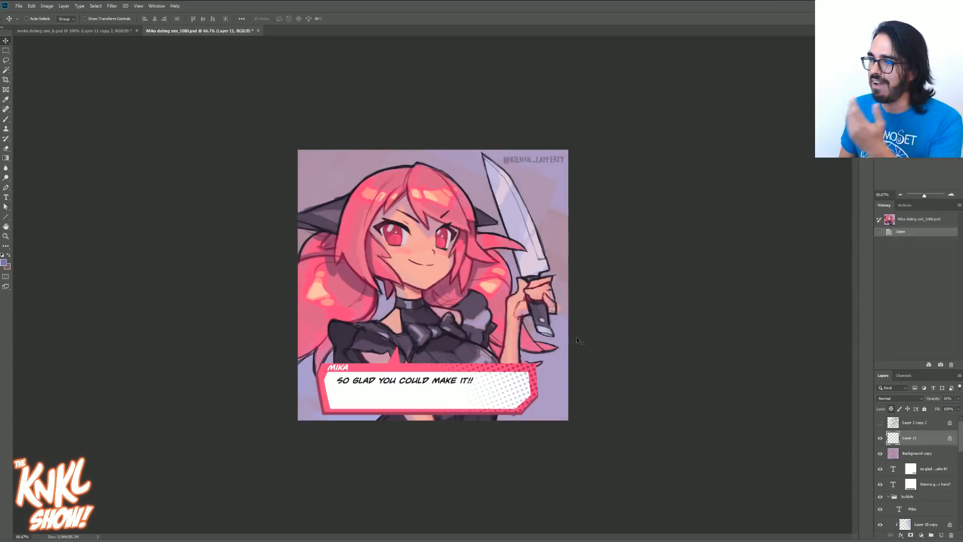
left_click(85, 31)
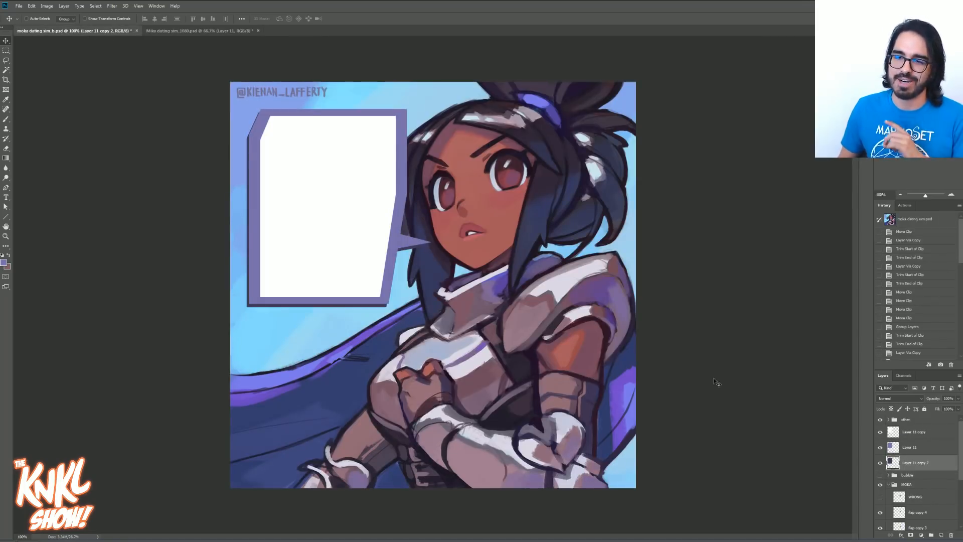
Add a new layer above the "other" group and fill it with white sampled from the speech bubble.
left_click(911, 423)
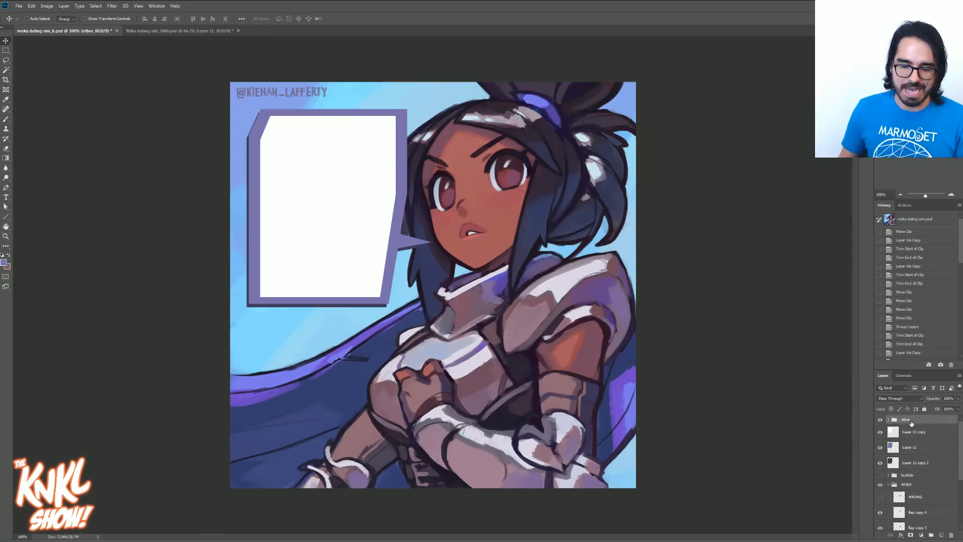
key("ctrl+shift+n")
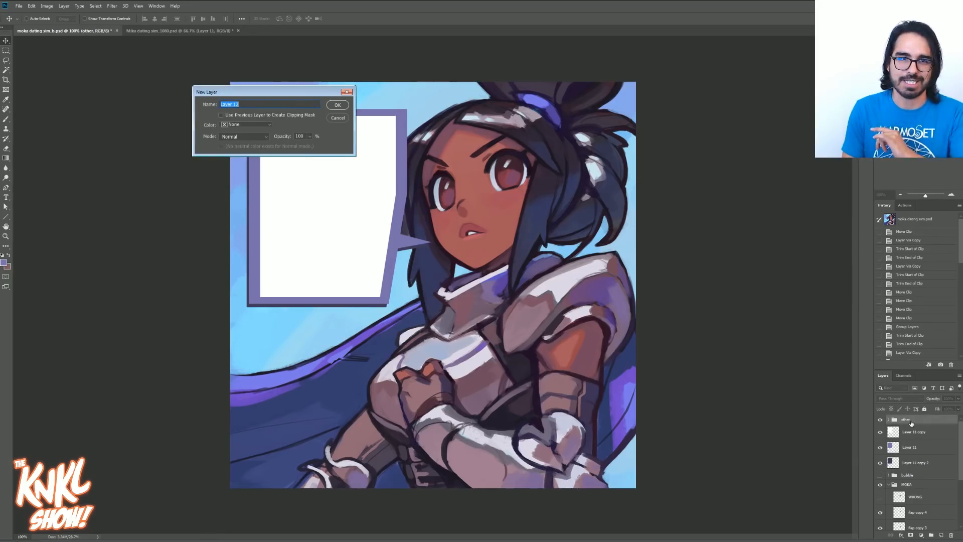
key("Return")
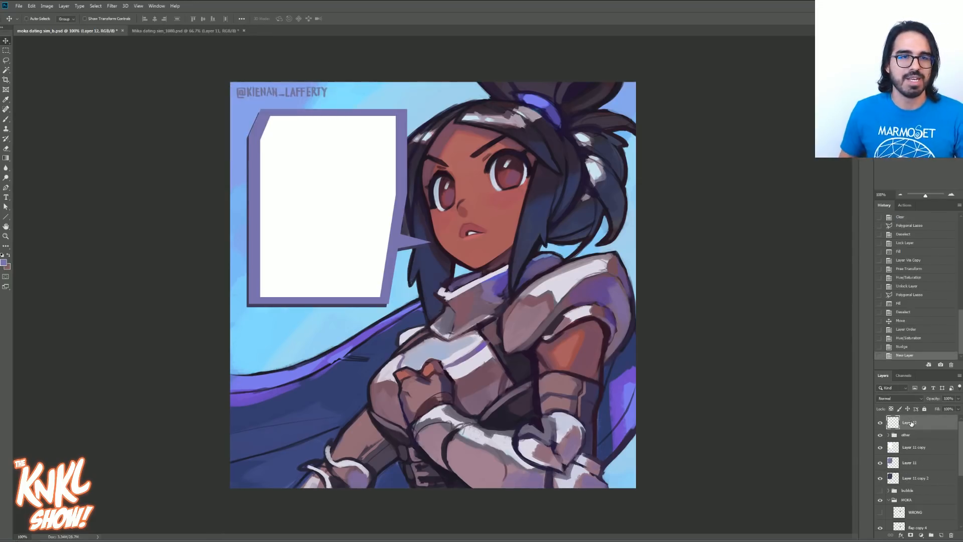
key("b")
left_click(363, 203, "alt")
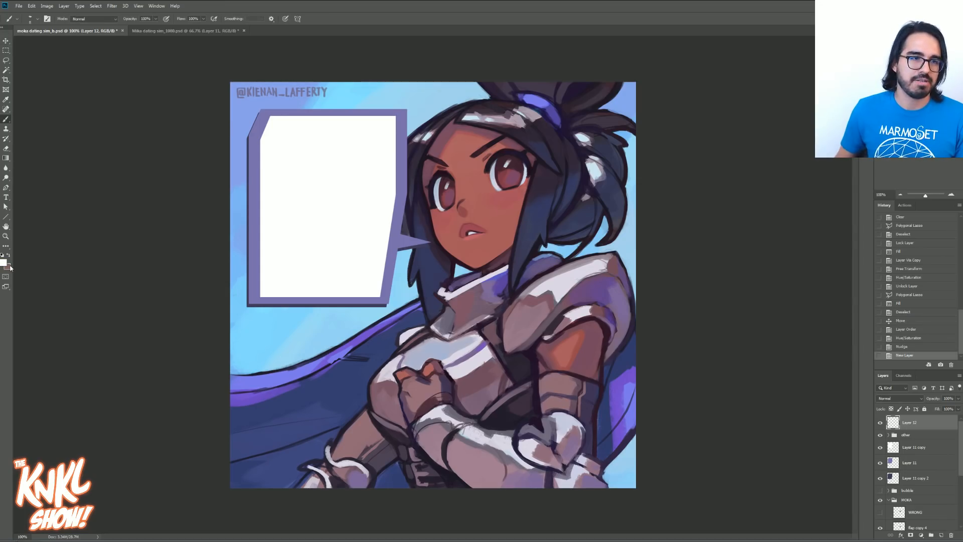
key("shift+F5")
key("Return")
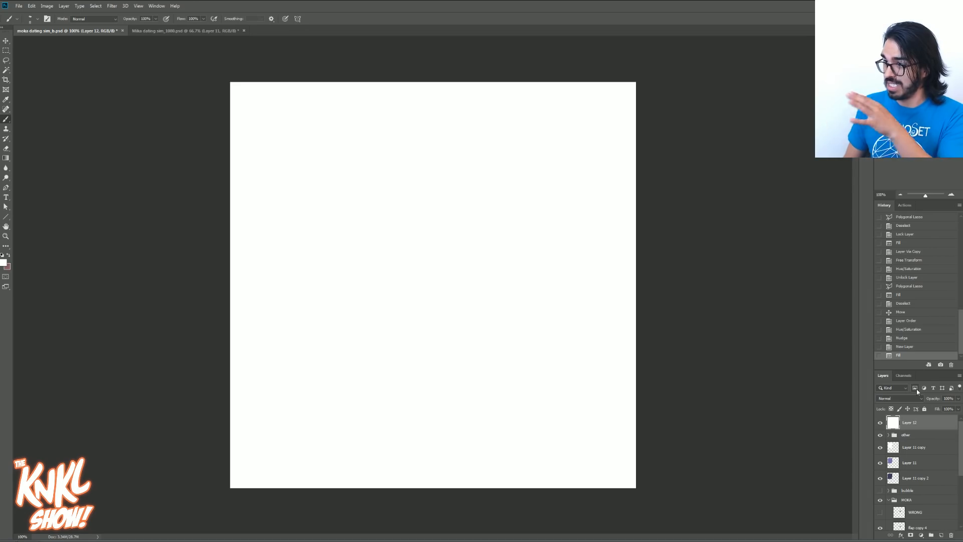
Set the Gradient tool to the Black, White gradient.
left_click(6, 158)
left_click(40, 19)
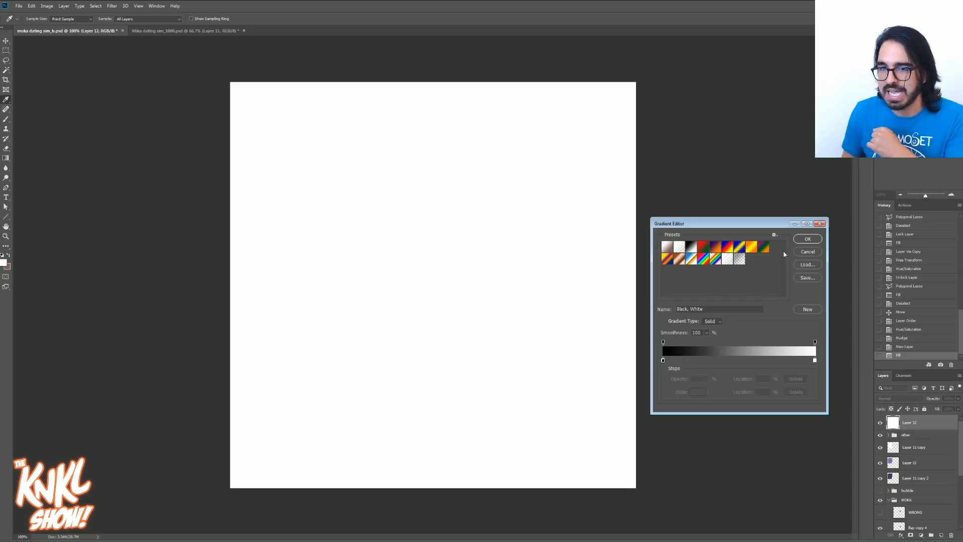
left_click(808, 239)
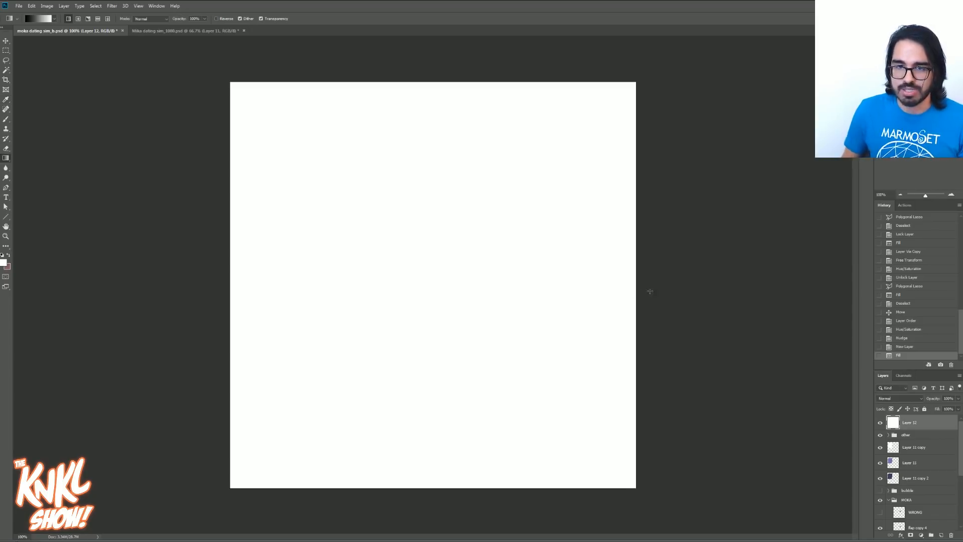
left_click_drag(653, 293, 558, 289)
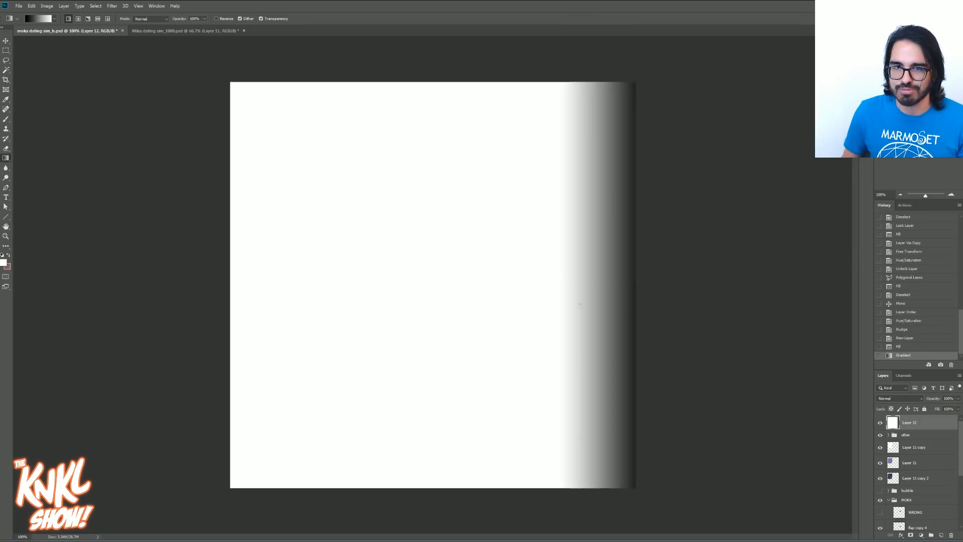
key("ctrl+z")
left_click_drag(610, 275, 325, 266)
key("ctrl+z")
key("ctrl+z")
key("ctrl+z")
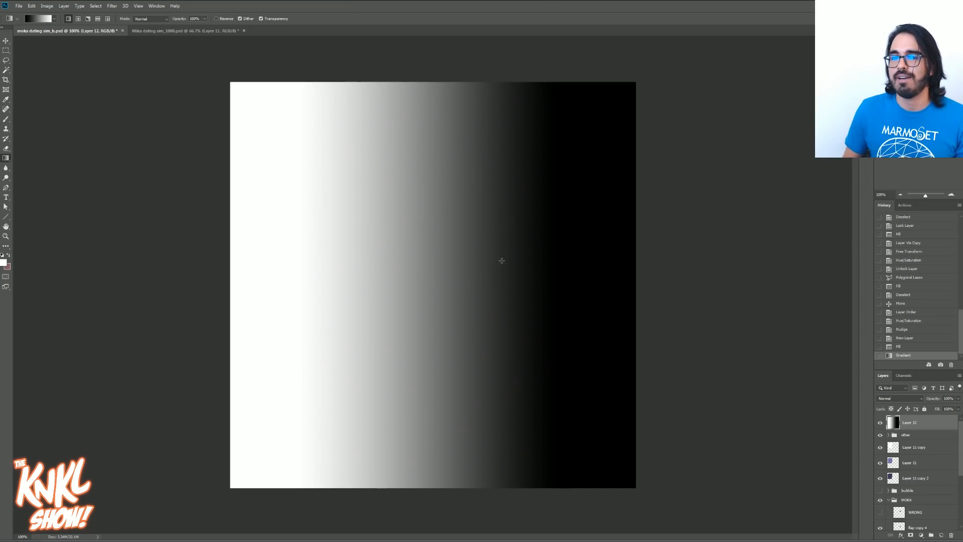
key("ctrl+z")
left_click_drag(525, 271, 413, 270)
key("ctrl+z")
left_click_drag(506, 288, 456, 289)
key("ctrl+z")
Draw a narrow horizontal gradient, black right to white left, near the canvas center and apply Color Halftone with a maximum radius of 40 pixels.
left_click_drag(520, 292, 434, 291)
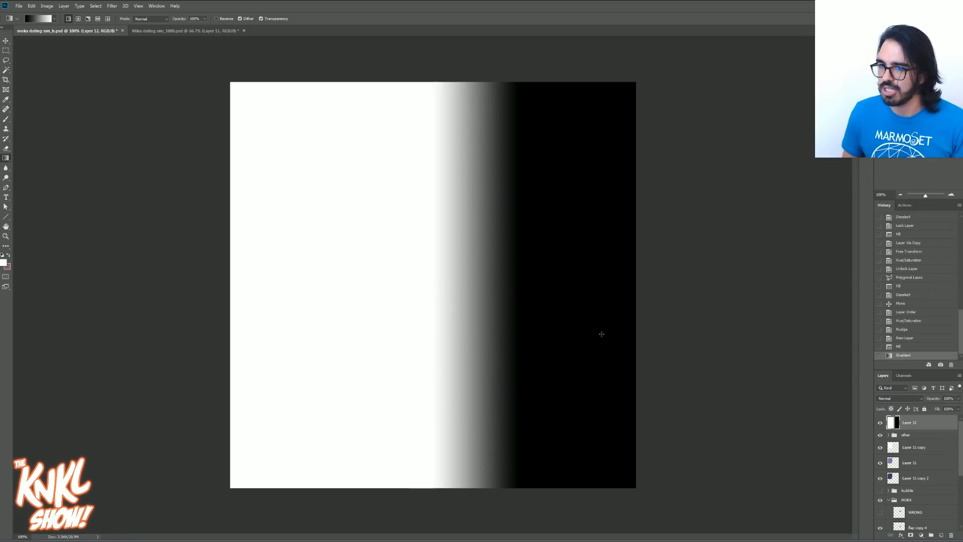
left_click(112, 6)
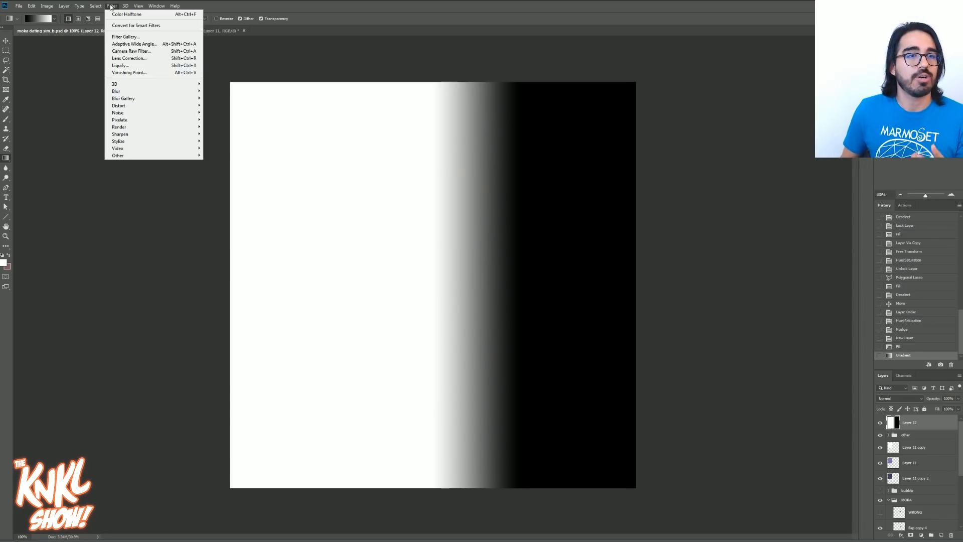
mouse_move(125, 121)
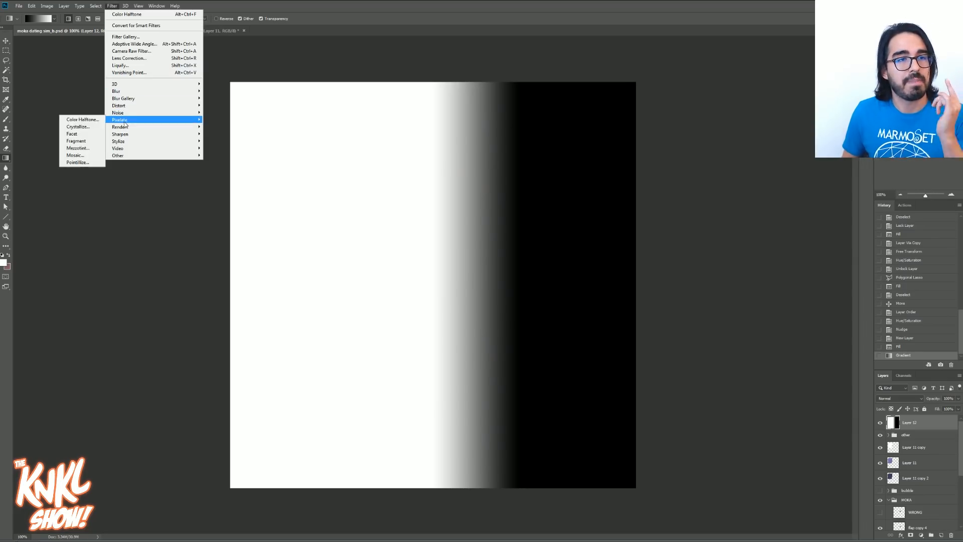
left_click(82, 120)
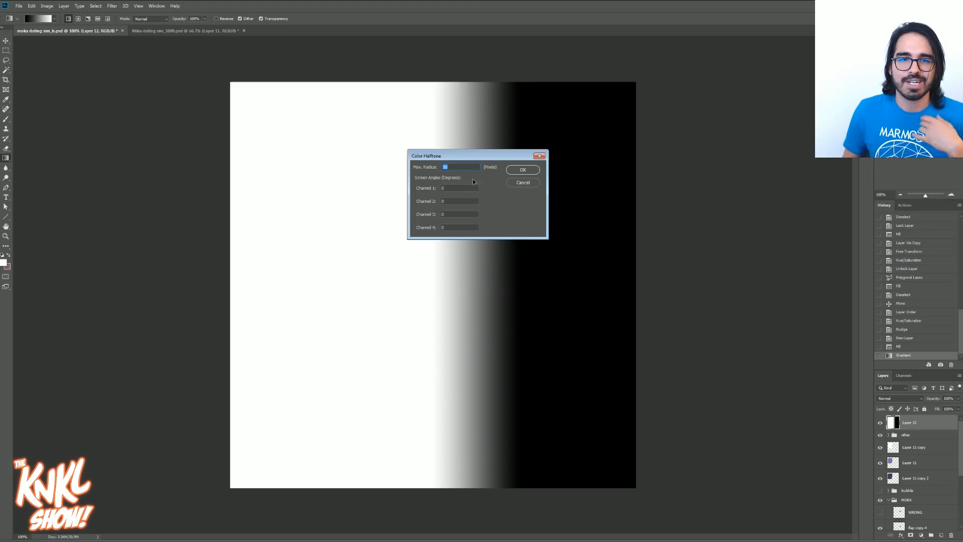
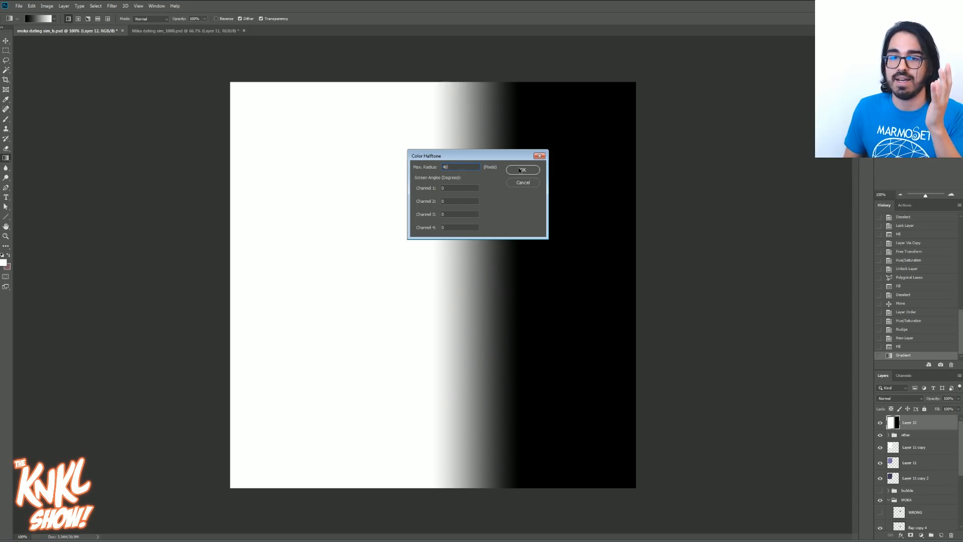
left_click(517, 171)
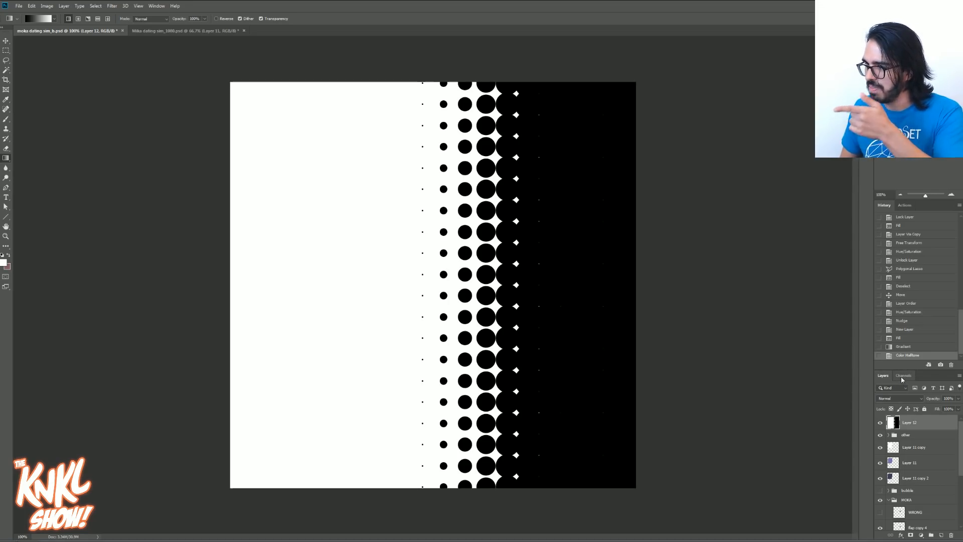
Load the halftone's white areas as a selection from the RGB channel.
left_click(156, 5)
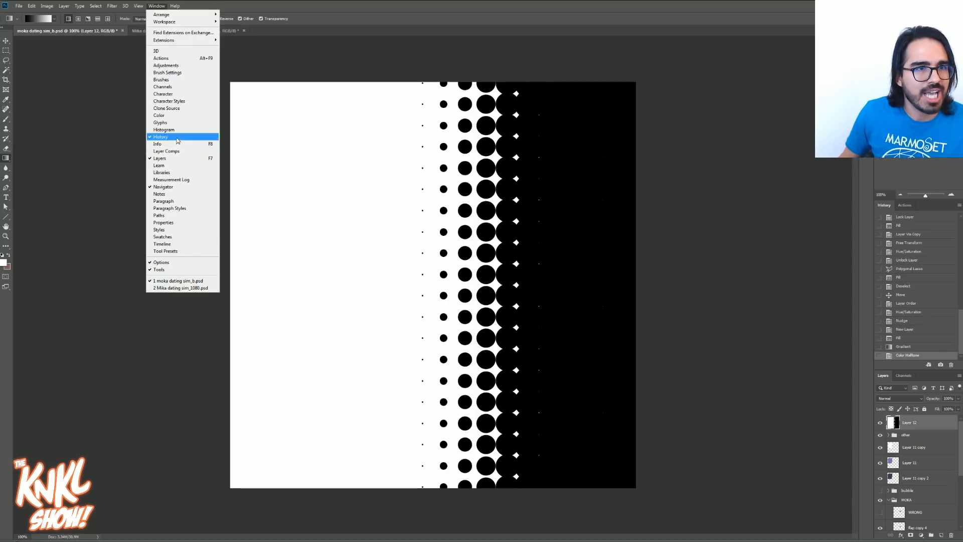
left_click(169, 88)
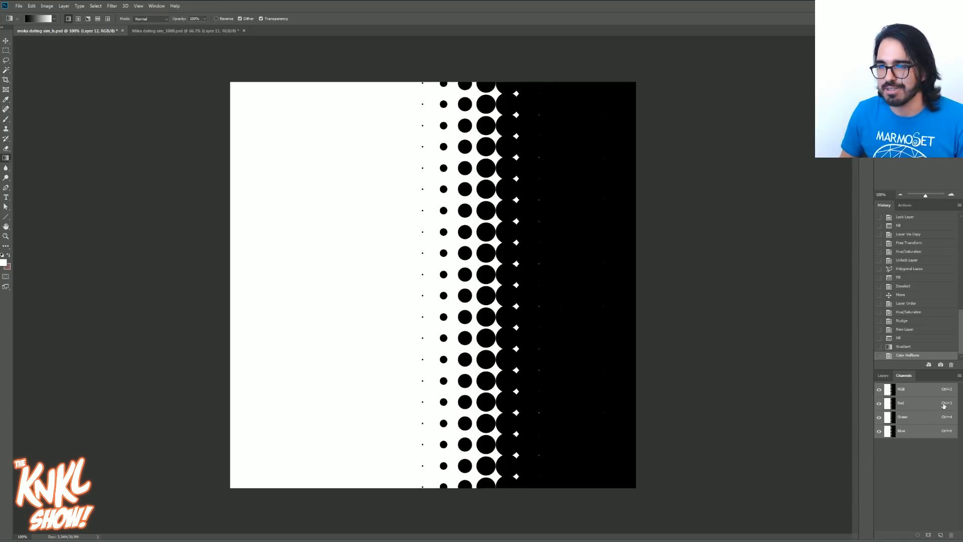
left_click(918, 536)
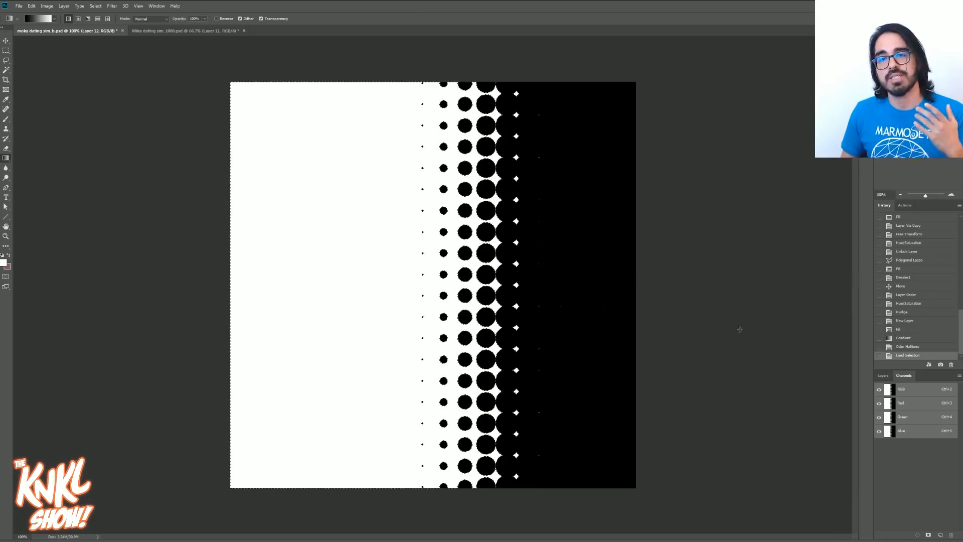
Invert the selection so it covers the halftone's black areas, and hide the black-and-white halftone layer.
left_click(883, 377)
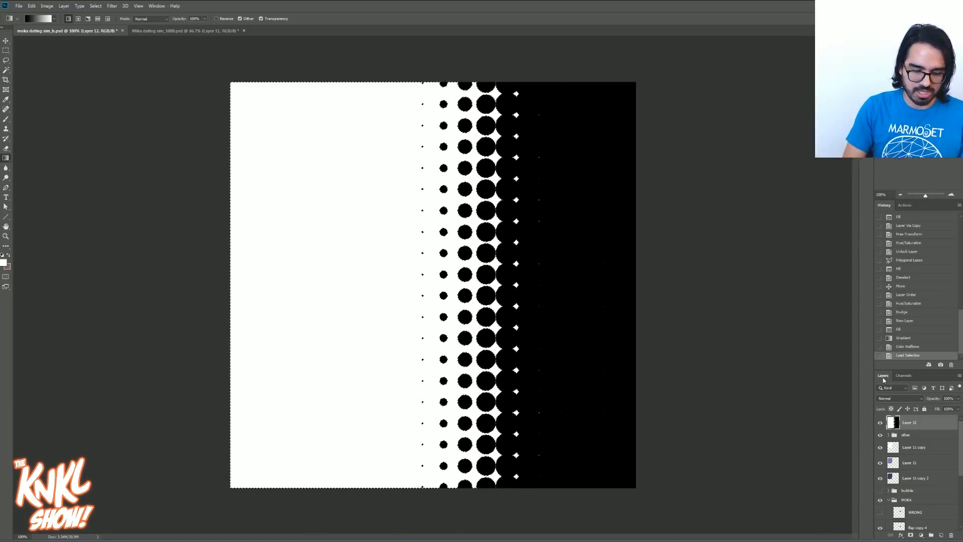
key("ctrl+shift+i")
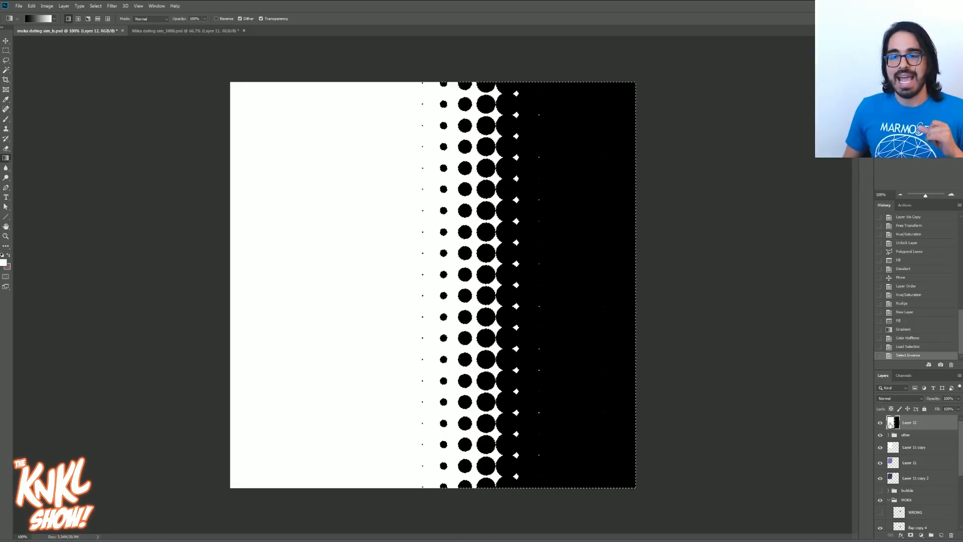
left_click(881, 424)
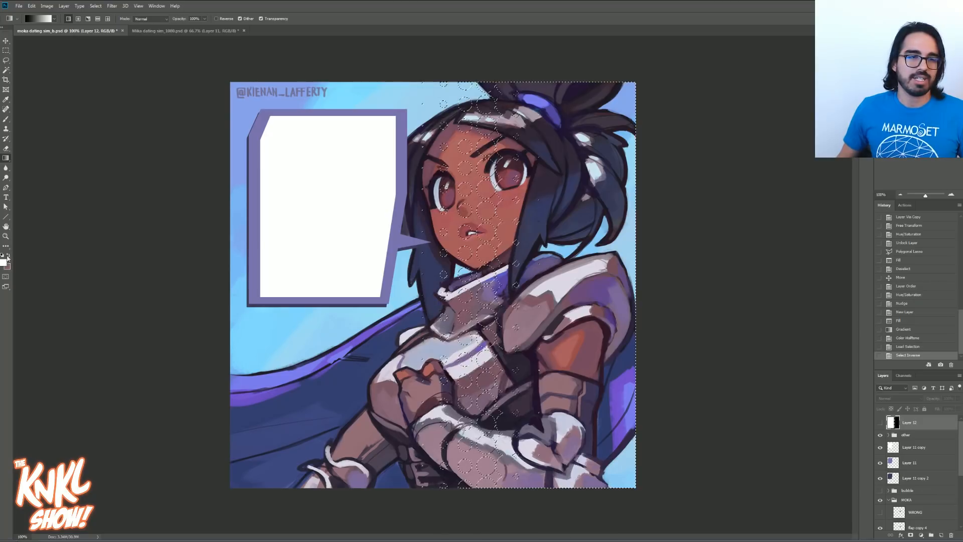
Set the foreground color to purple #752191.
left_click(3, 262)
left_click_drag(810, 235, 811, 225)
left_click(782, 246)
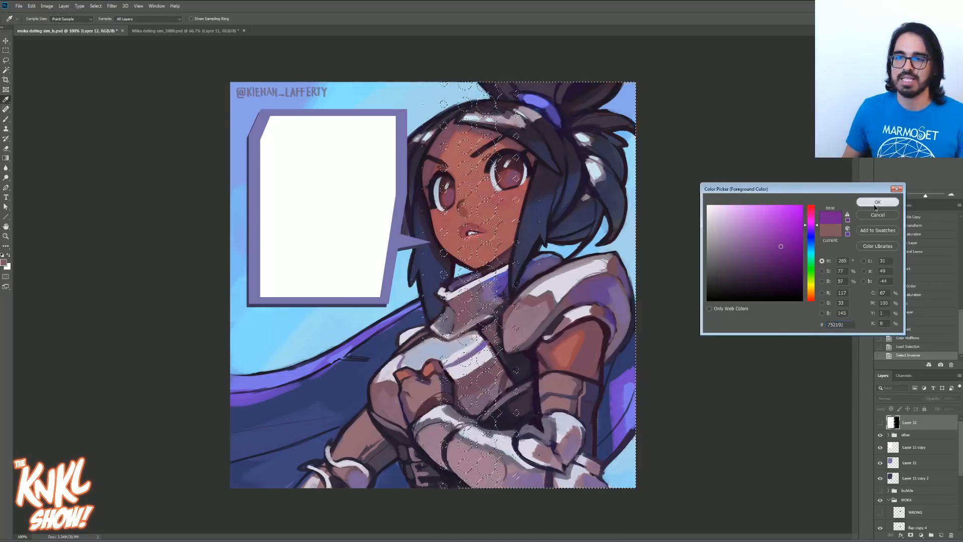
left_click(878, 202)
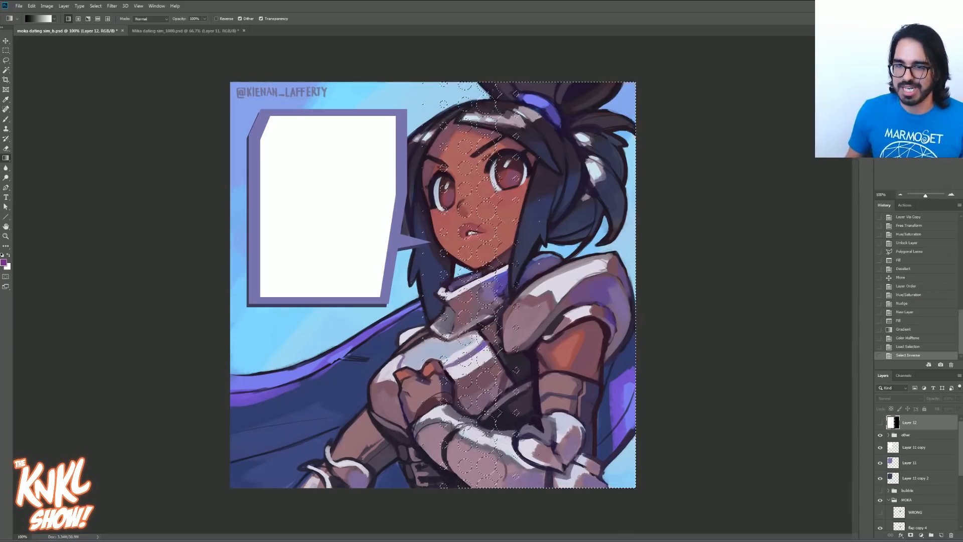
Add a new layer above the hidden halftone layer and fill the selection with the purple foreground color.
key("ctrl+shift+n")
key("Return")
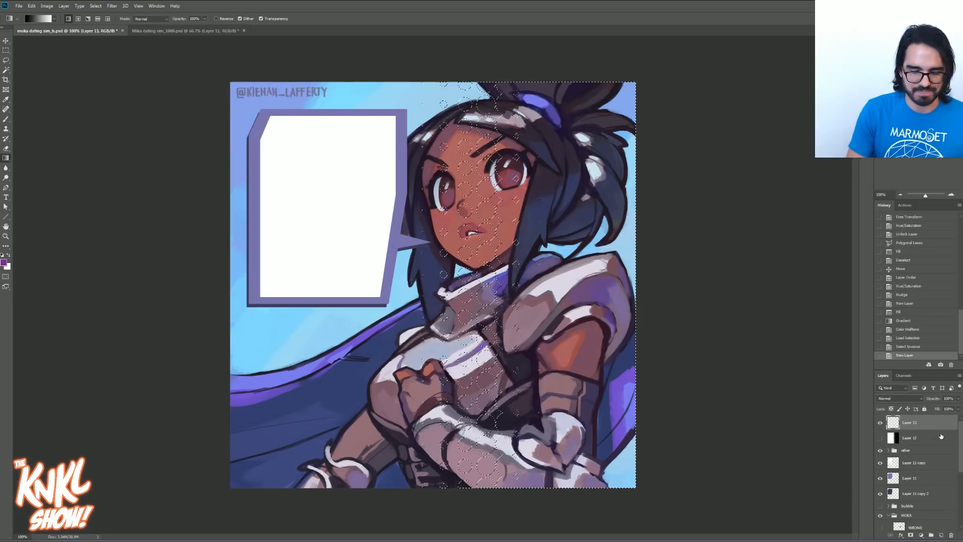
key("shift+F5")
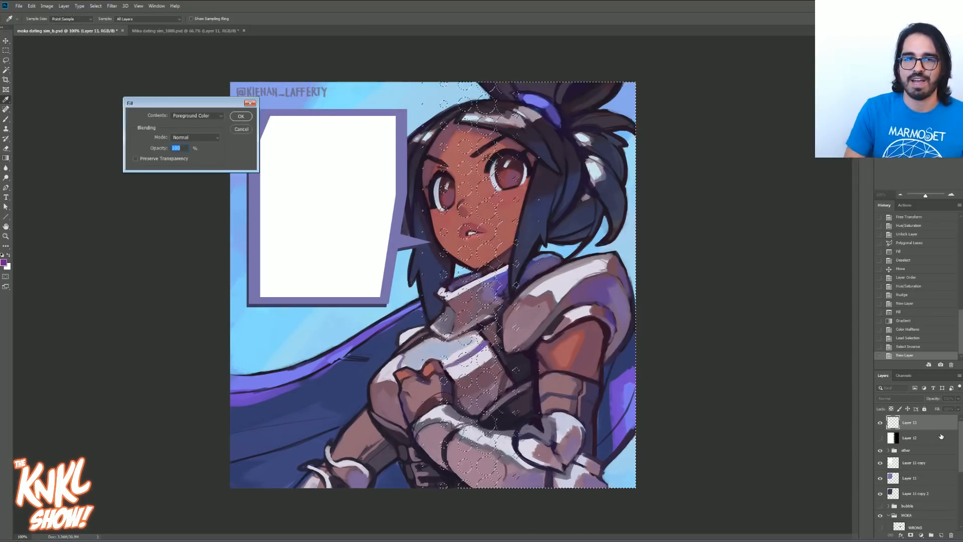
key("Return")
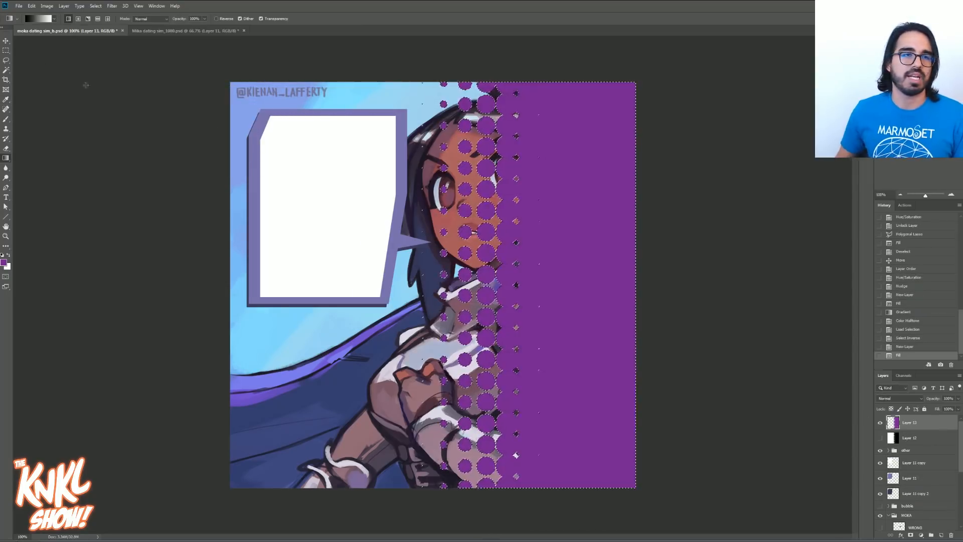
Deselect, move the purple halftone over the speech bubble, and clip its layer to the bubble's Layer 11 border.
key("l")
key("ctrl+d")
key("v")
left_click_drag(507, 193, 421, 195)
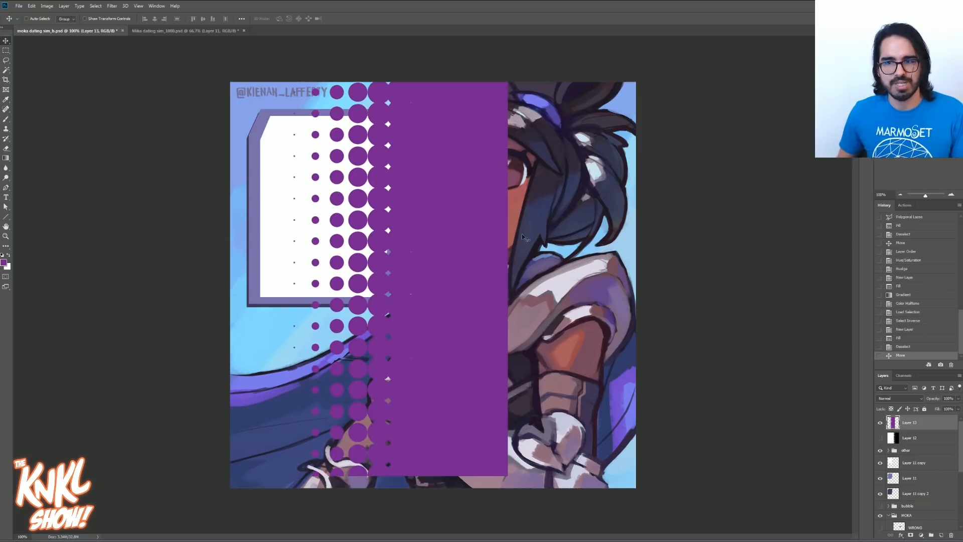
left_click_drag(912, 424, 916, 465)
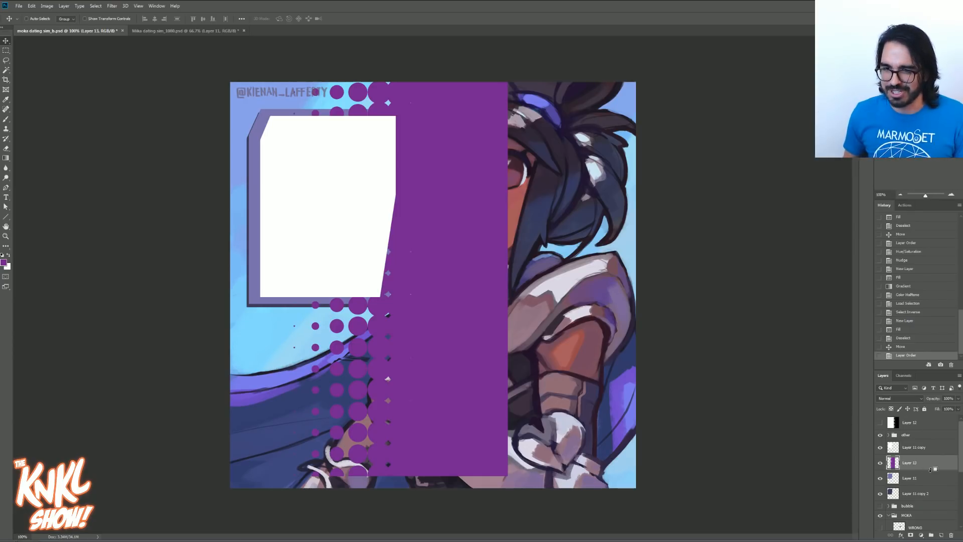
left_click(931, 469, "alt")
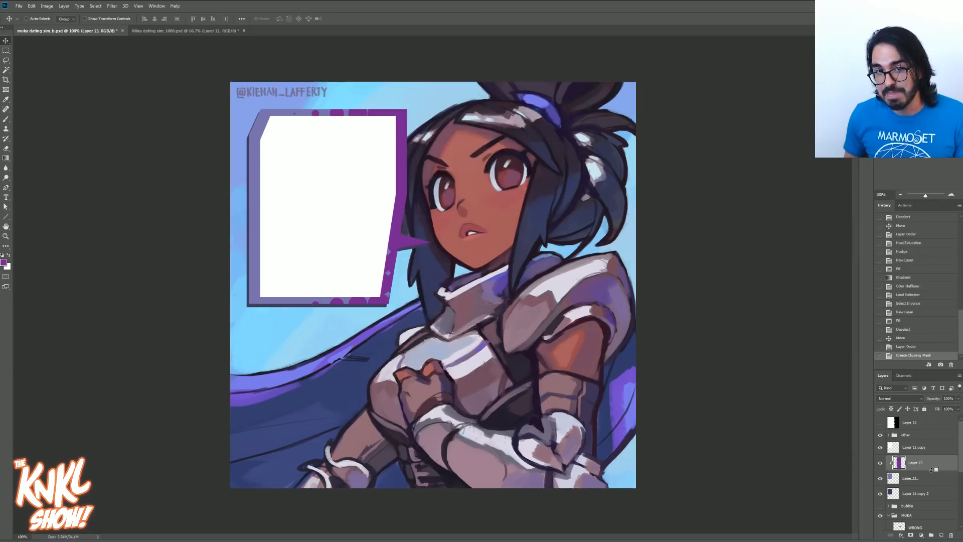
key("ctrl+t")
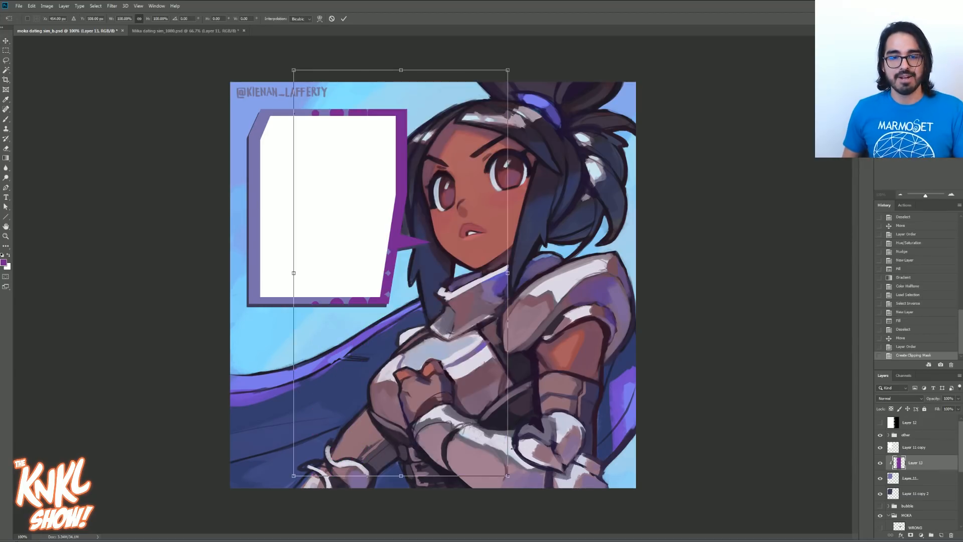
left_click_drag(506, 476, 396, 345)
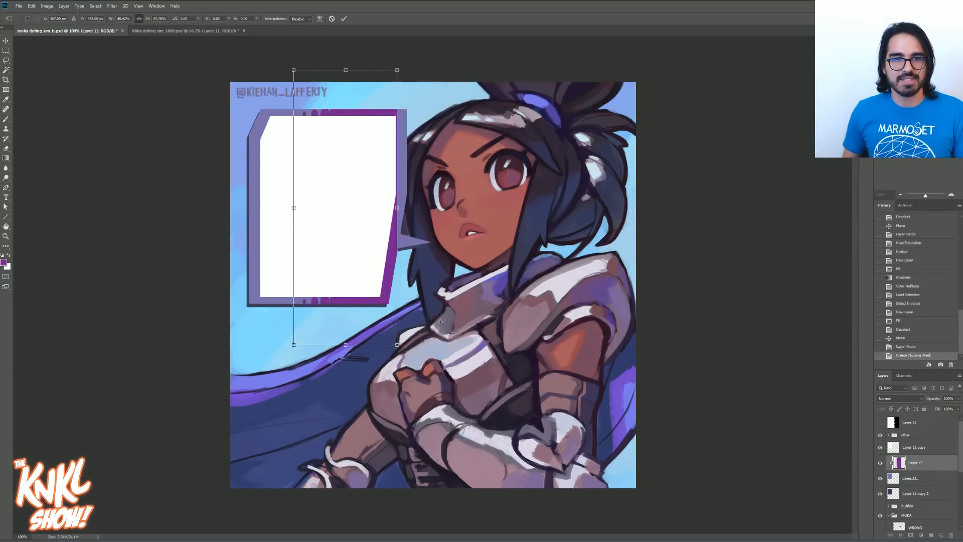
left_click_drag(375, 302, 422, 300)
key("ctrl+z")
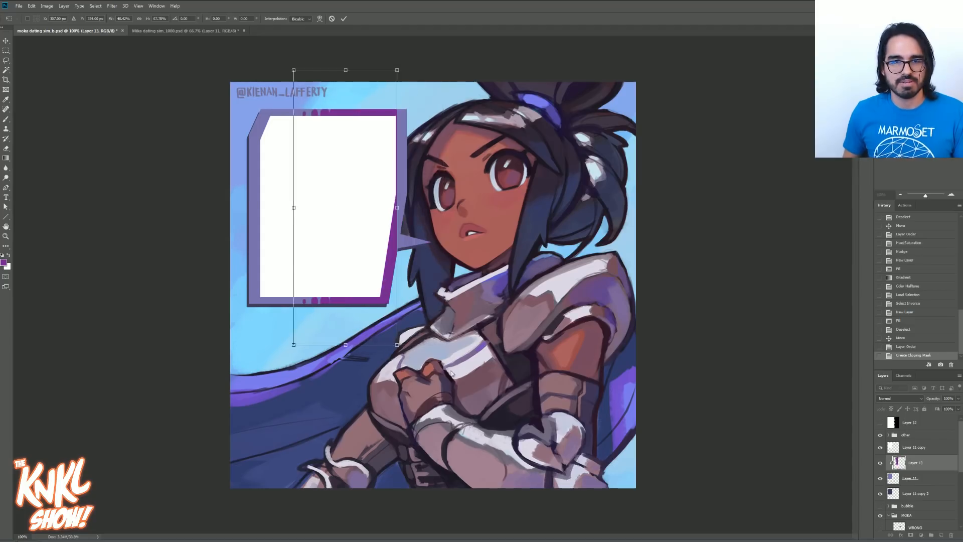
key("Return")
key("ctrl+z")
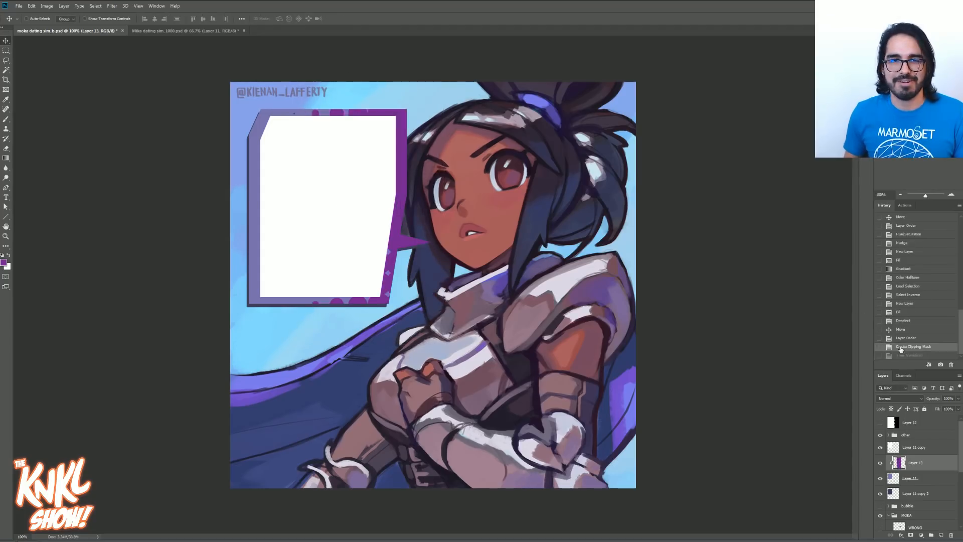
Reposition the clipped purple halftone and rotate it counterclockwise so the dots run diagonally along the bubble's tail side.
left_click_drag(386, 189, 410, 179)
key("ctrl+t")
key("Escape")
key("ctrl+t")
left_click_drag(517, 154, 486, 130)
left_click_drag(445, 178, 460, 153)
key("Return")
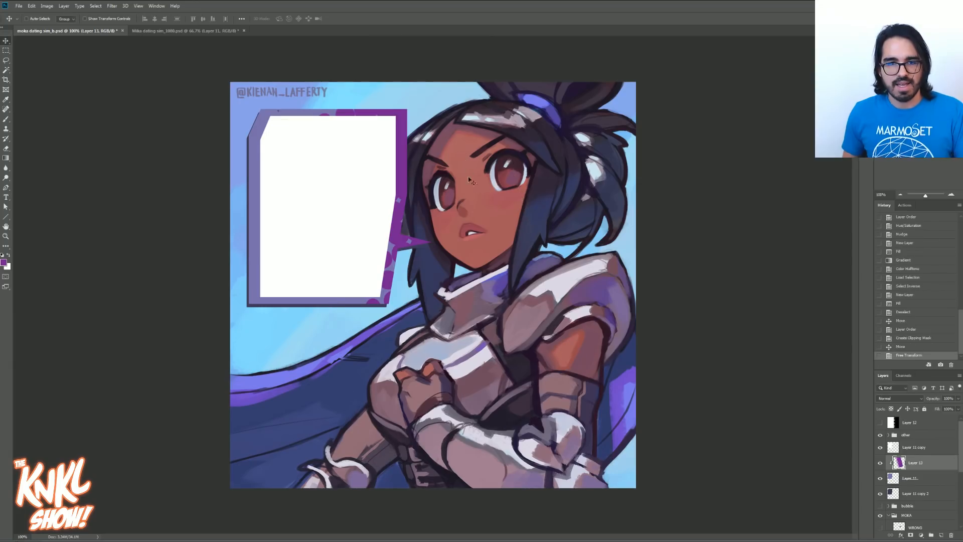
Clip a duplicate of the purple halftone layer to the bubble's white inner shape, Layer 11 copy, at 22% opacity.
key("ctrl+j")
left_click_drag(925, 460, 922, 444)
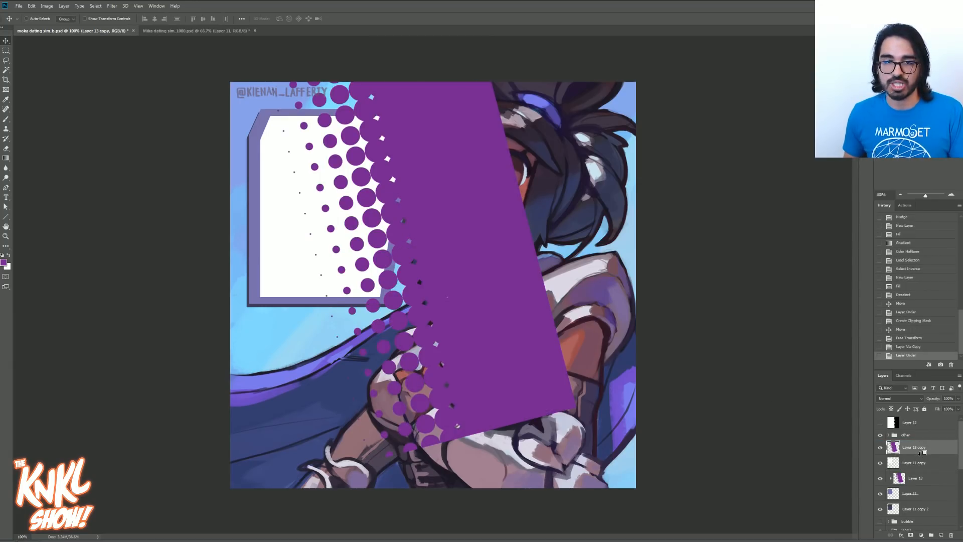
left_click(924, 454, "alt")
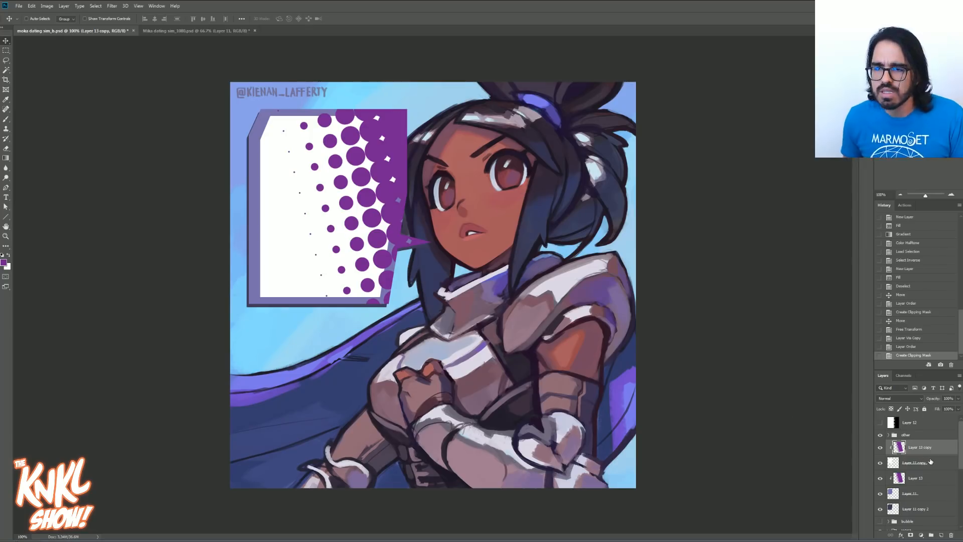
left_click(958, 400)
left_click_drag(952, 410, 931, 409)
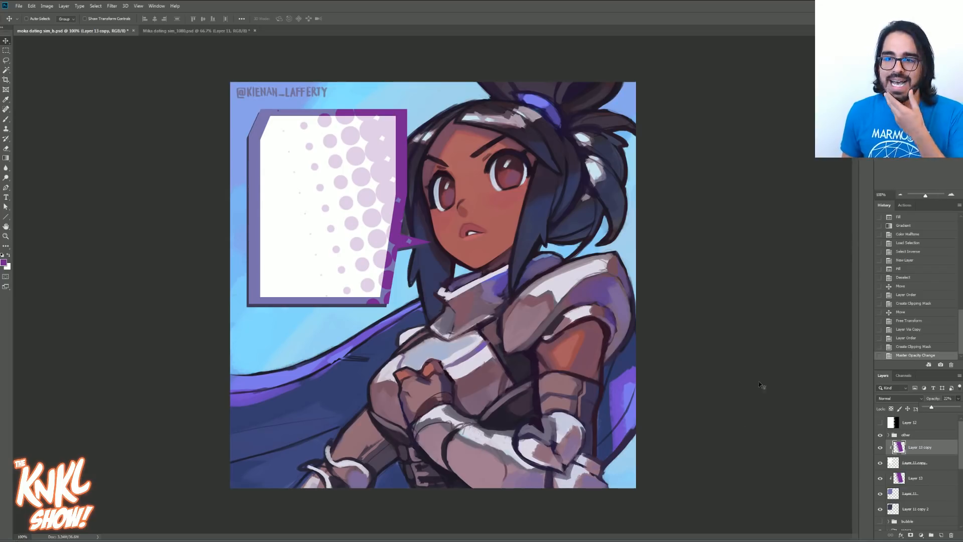
Group all the new speech bubble layers, from the halftone copy down to Layer 11 copy 2, and hide the group.
scroll(920, 483, "down", 1)
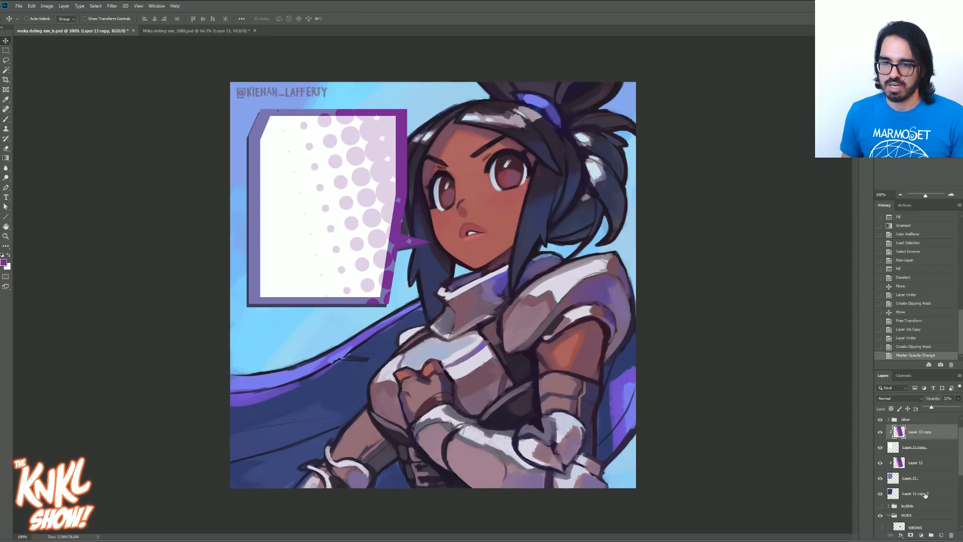
left_click(937, 495, "shift")
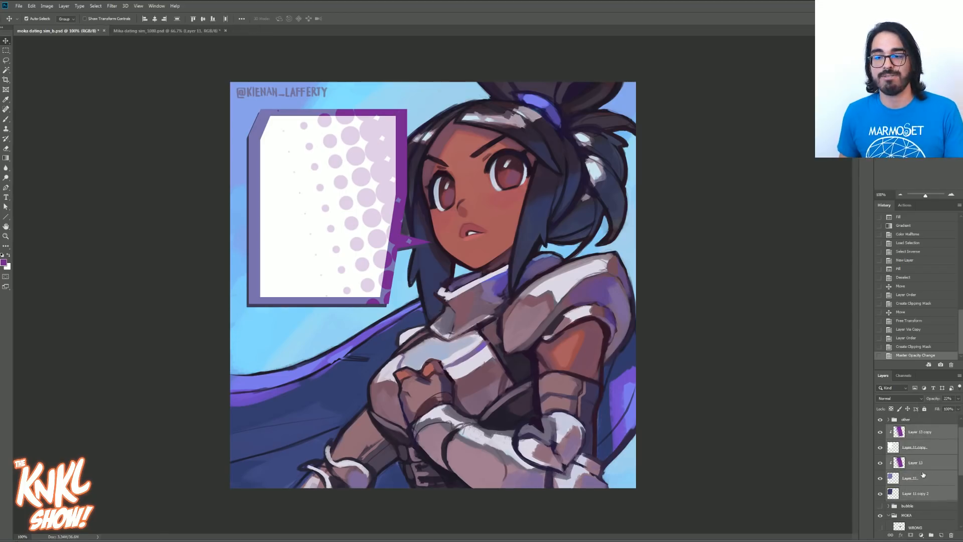
key("ctrl+g")
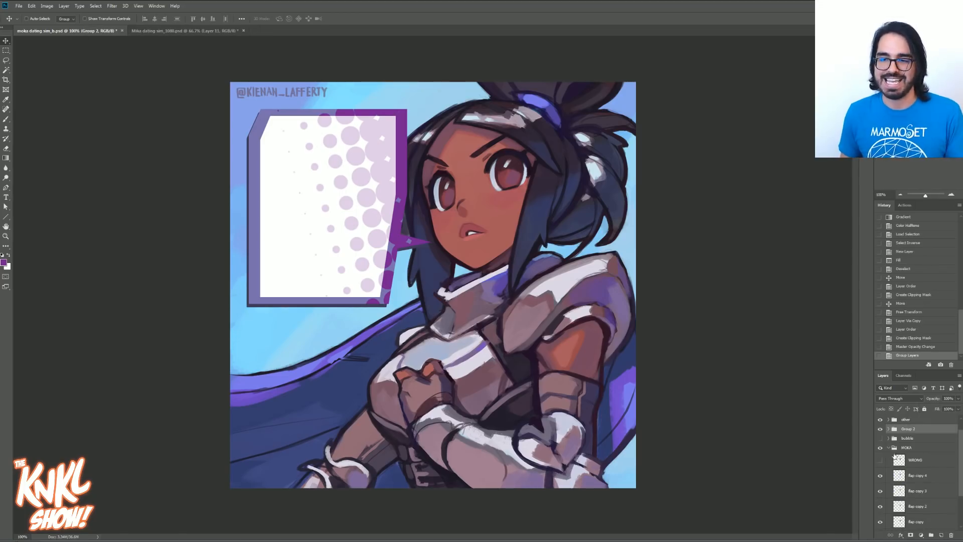
left_click(880, 429)
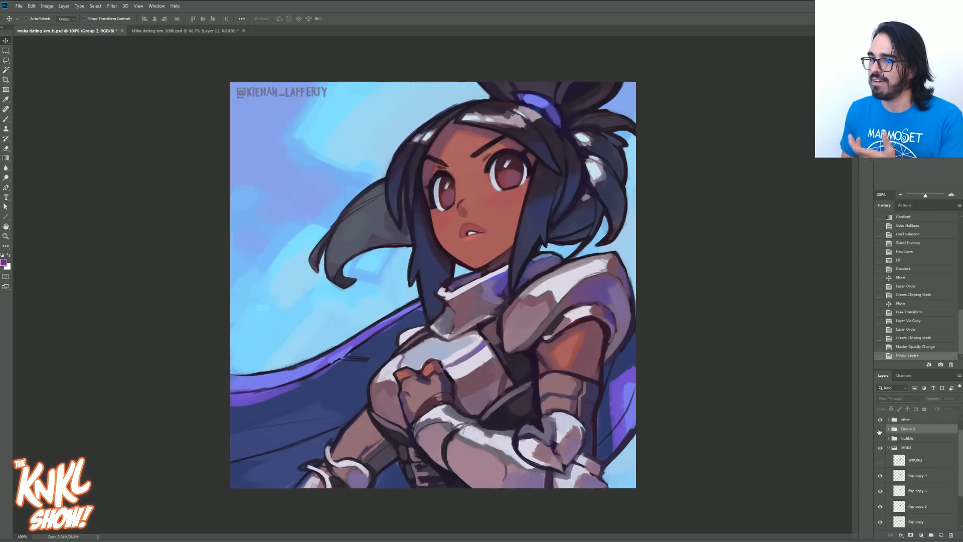
Select the MOKA group, show the Timeline, preview the animation from the start, and park the playhead at 0:00:00:05.
left_click(912, 449)
left_click(153, 6)
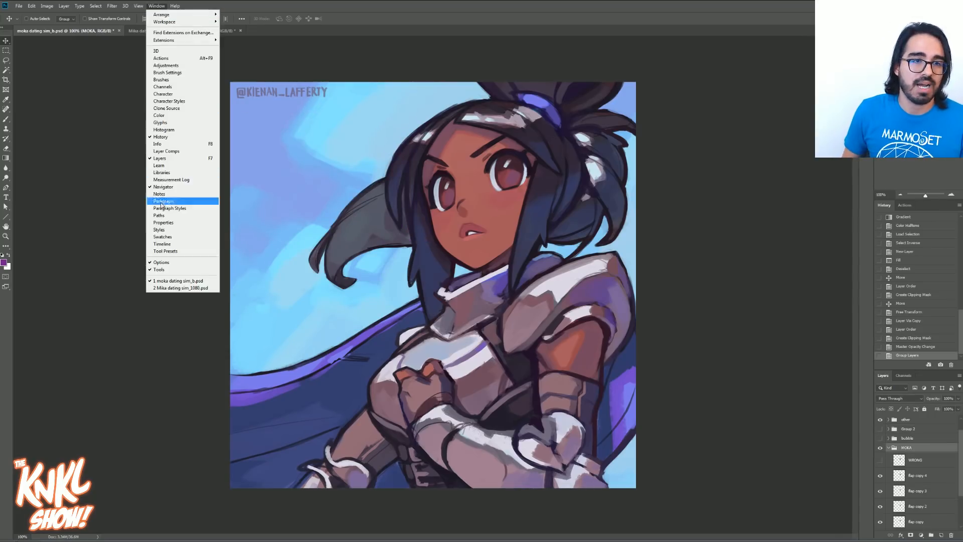
left_click(170, 241)
left_click_drag(209, 402, 113, 403)
key("space")
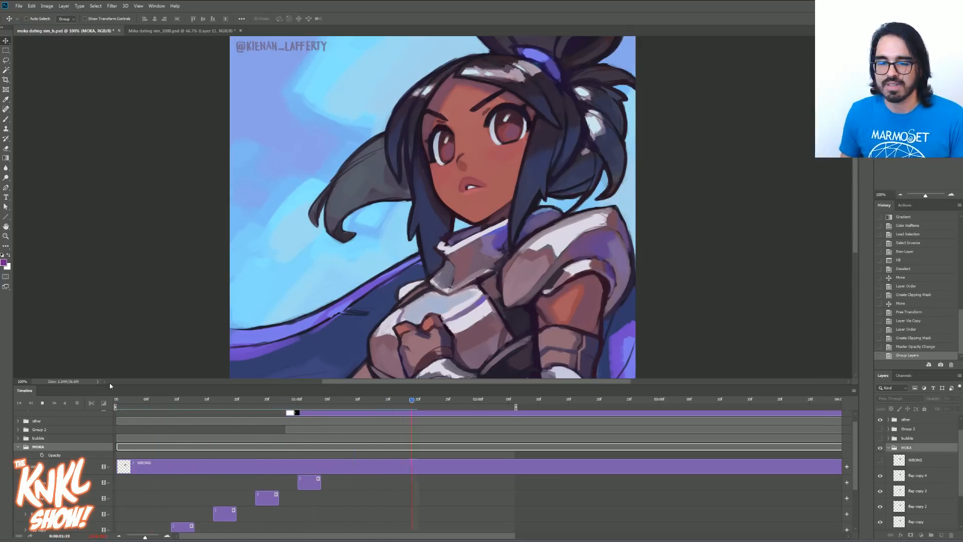
key("space")
mouse_move(146, 402)
left_mouse_down()
mouse_move(132, 406)
mouse_move(146, 403)
left_mouse_up()
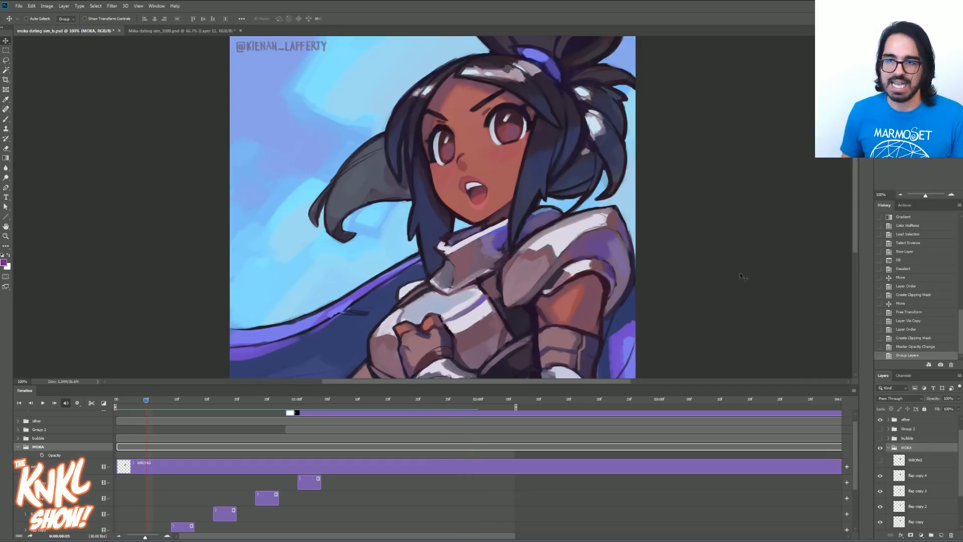
Collapse the MOKA layer group and examine its Timeline tracks, including the flap copies and the Group 1 track.
key("ctrl+minus")
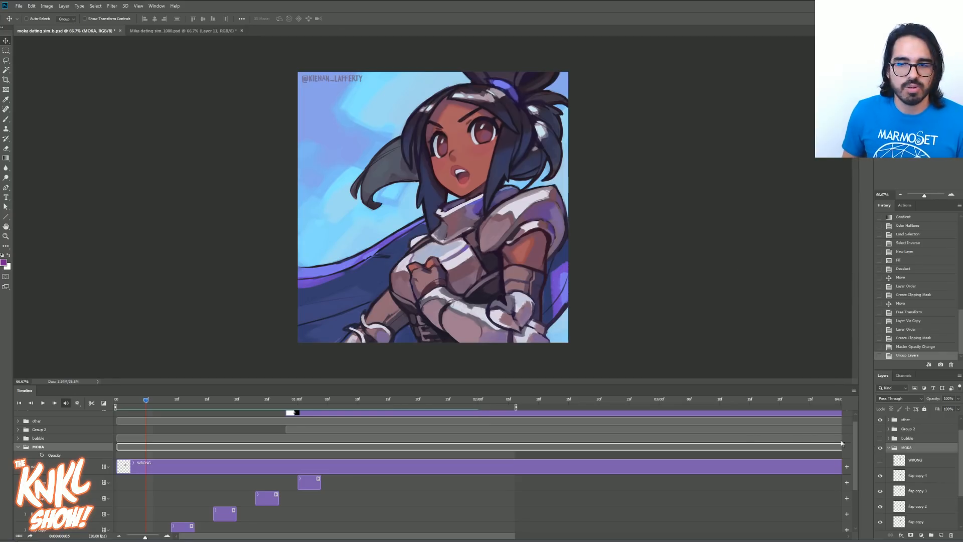
left_click(888, 448)
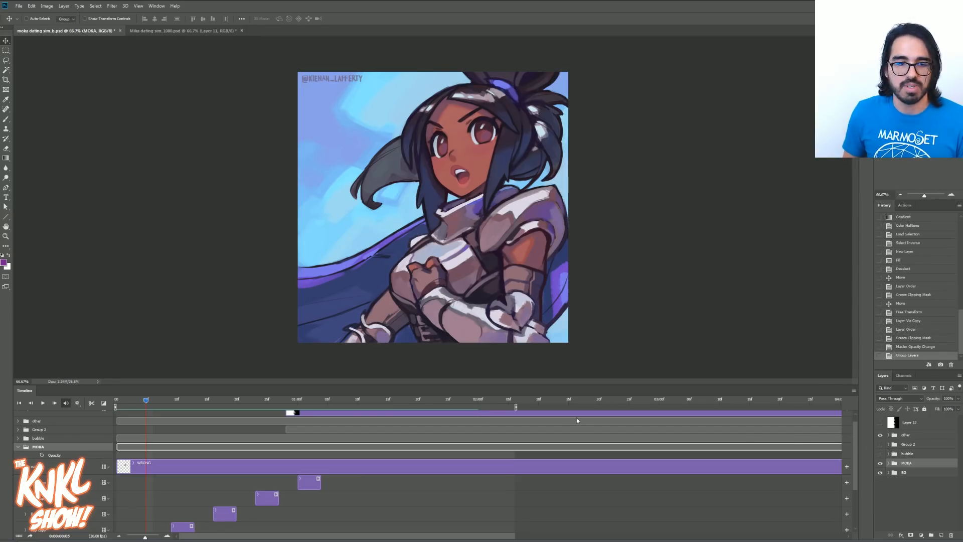
left_click(18, 447)
left_click(19, 457)
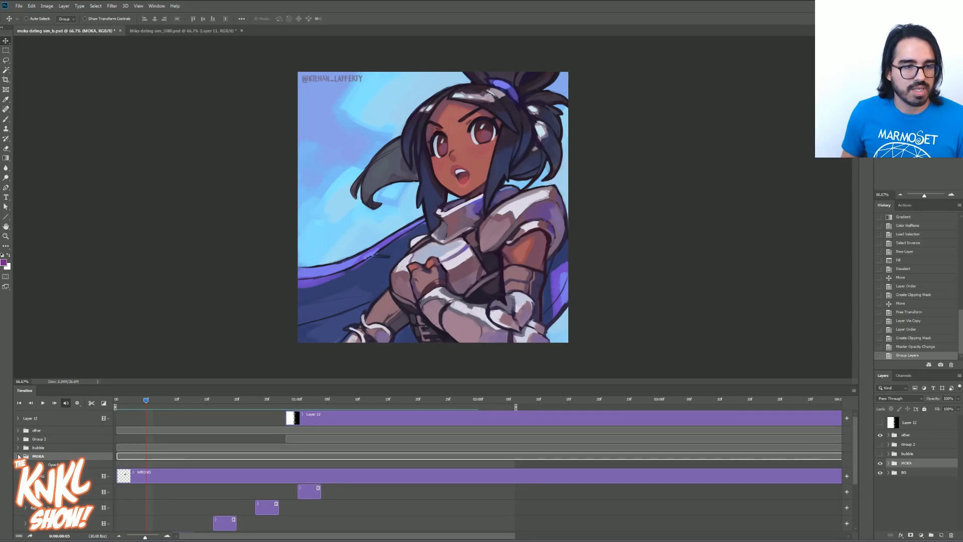
scroll(736, 481, "down", 3)
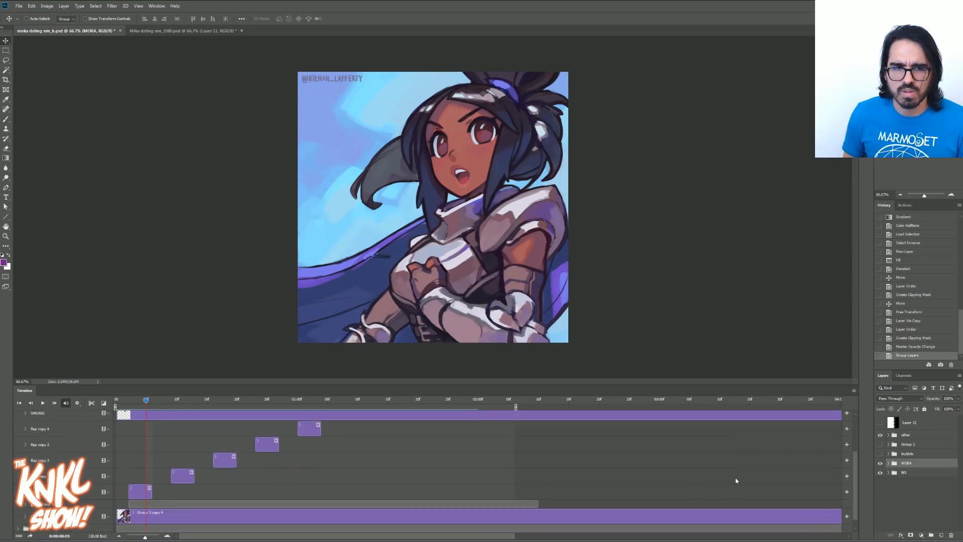
scroll(675, 477, "down", 1)
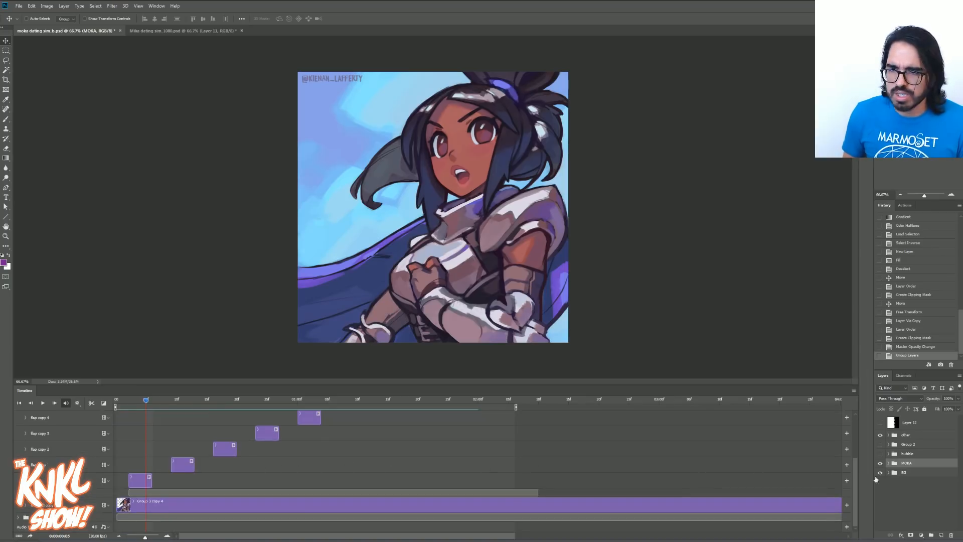
scroll(309, 463, "up", 4)
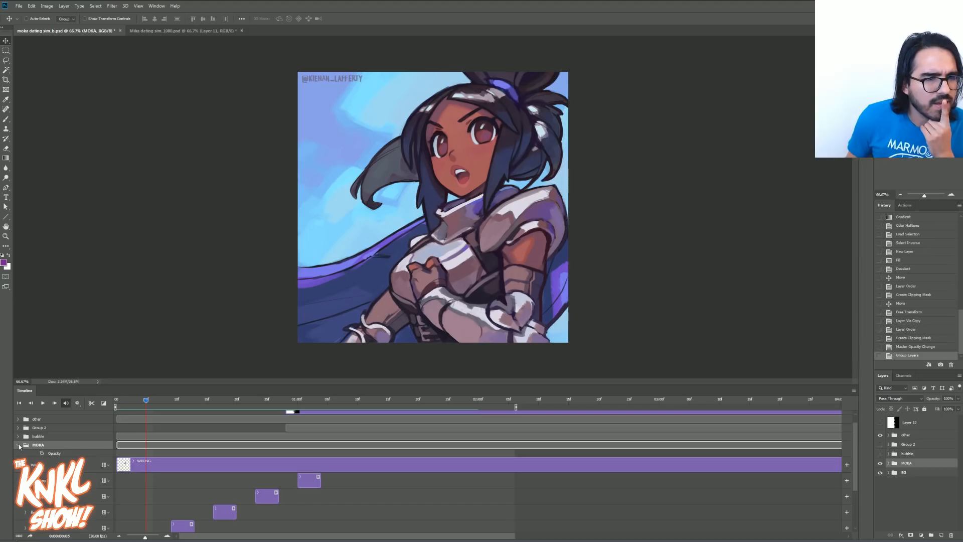
scroll(380, 480, "down", 3)
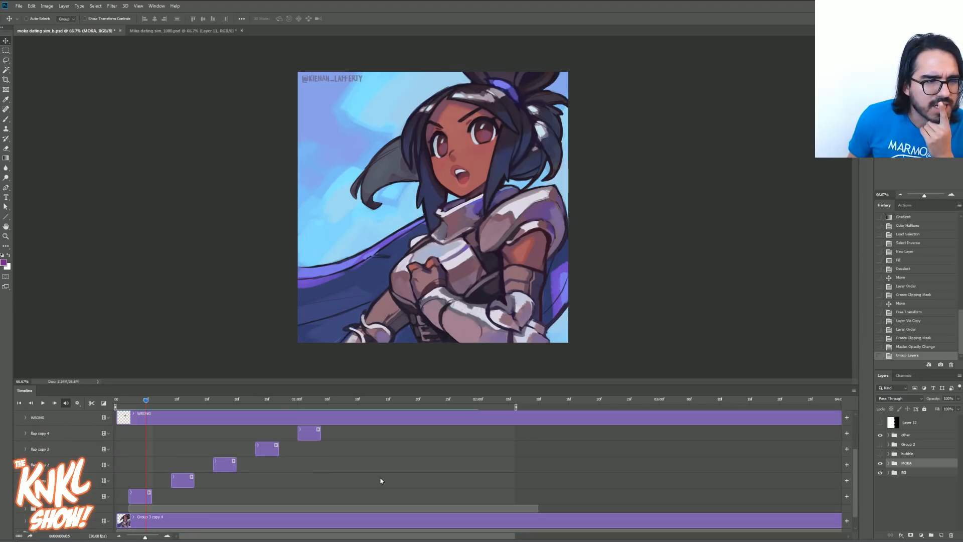
scroll(380, 480, "down", 1)
left_click(138, 493)
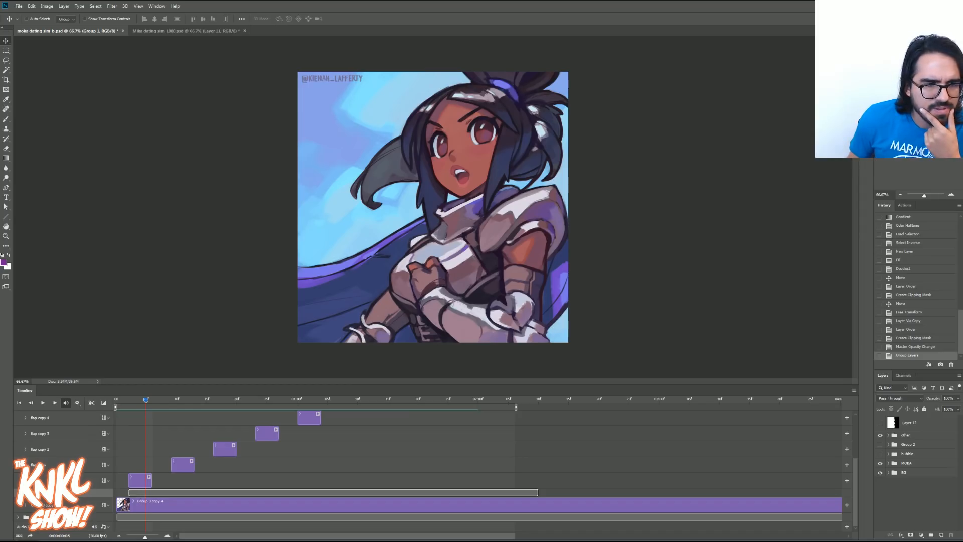
scroll(284, 468, "up", 3)
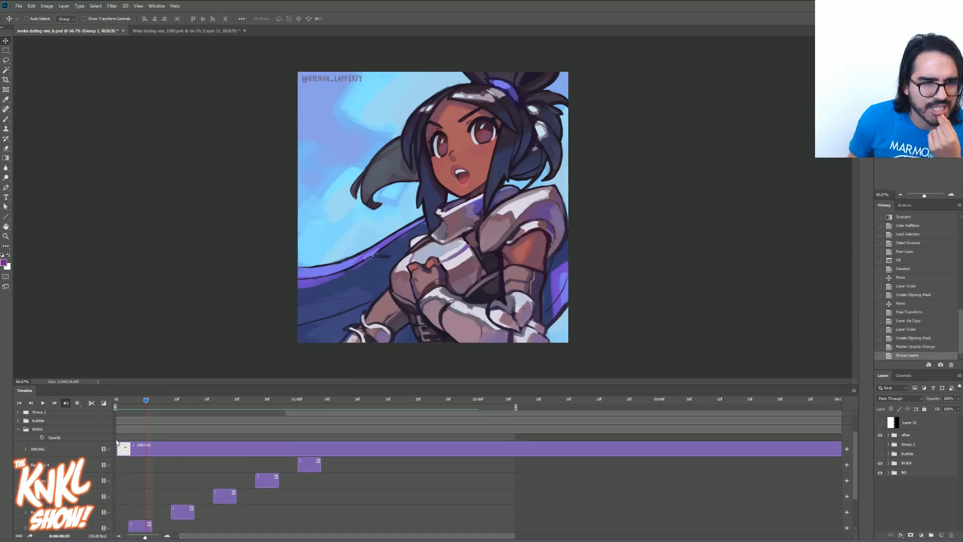
Enable opacity keyframing on the MOKA group, return the playhead to the first frame, and move the keyframe to about 0:00:00:08.
left_click(121, 428)
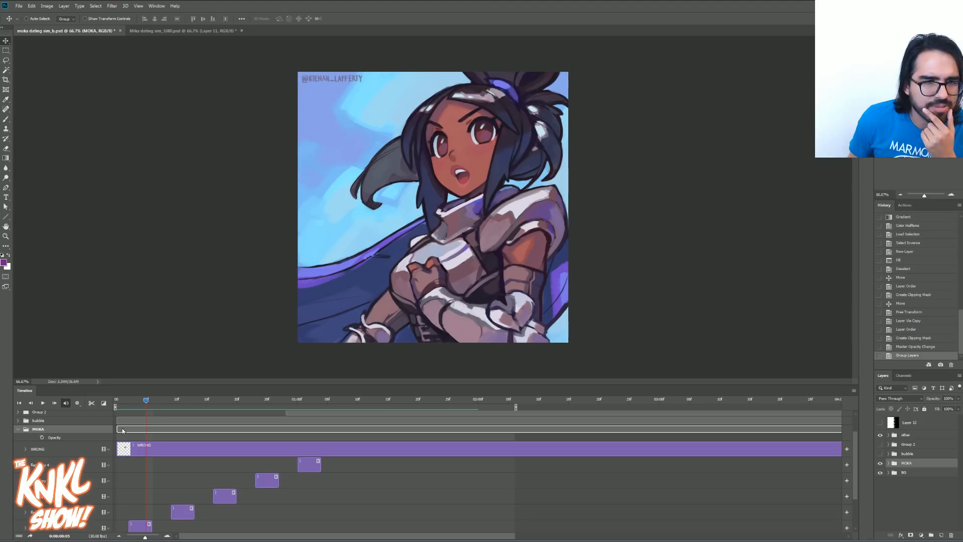
left_click(42, 437)
left_click_drag(145, 402, 116, 401)
left_click_drag(146, 437, 117, 438)
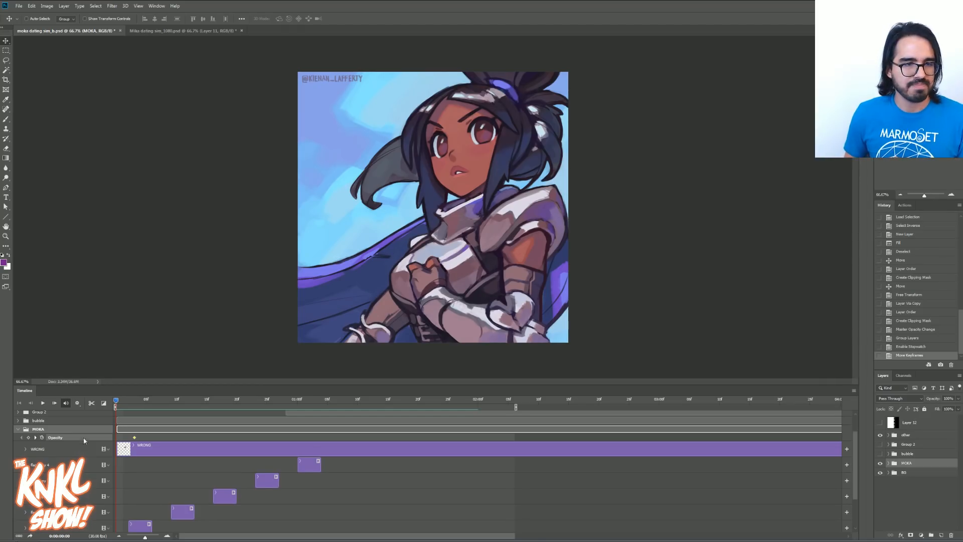
left_click_drag(136, 438, 116, 438)
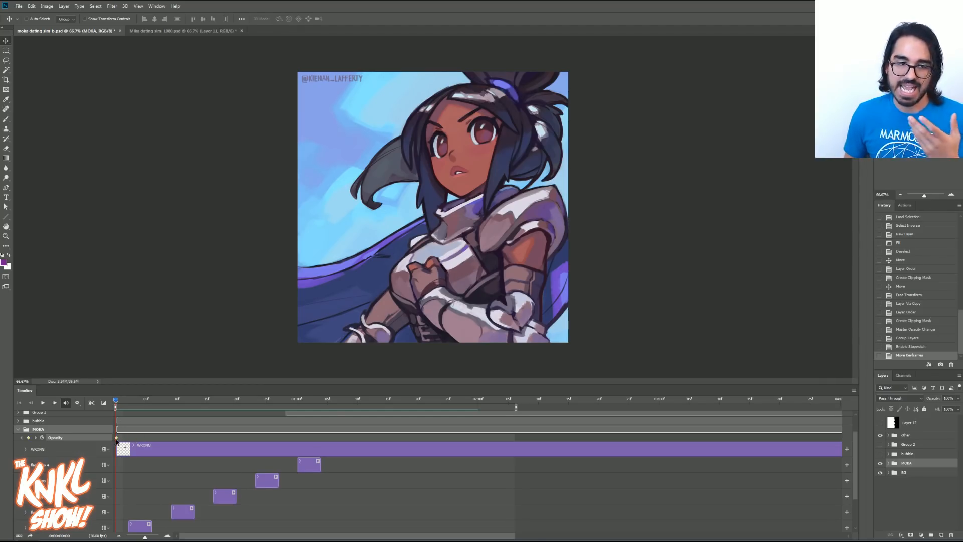
left_click_drag(116, 438, 126, 438)
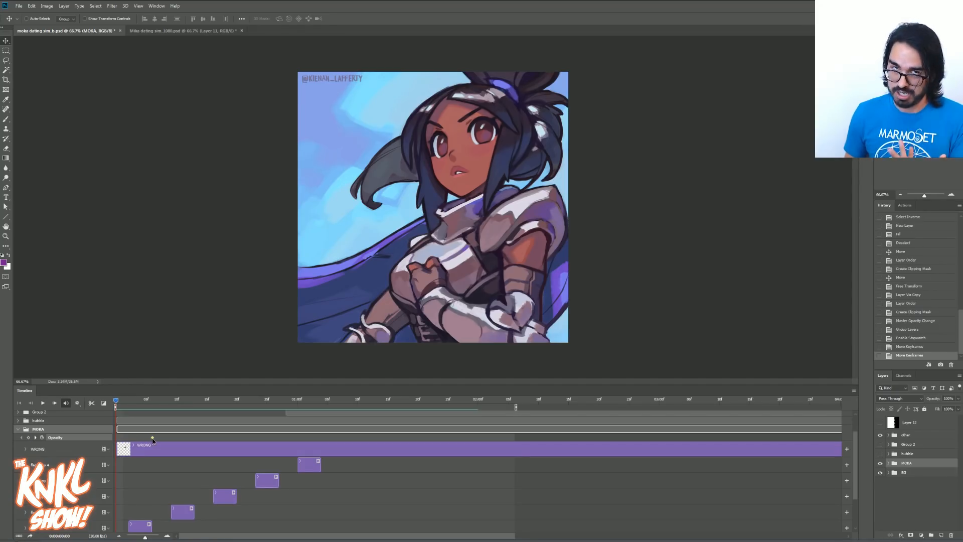
left_click_drag(128, 437, 167, 441)
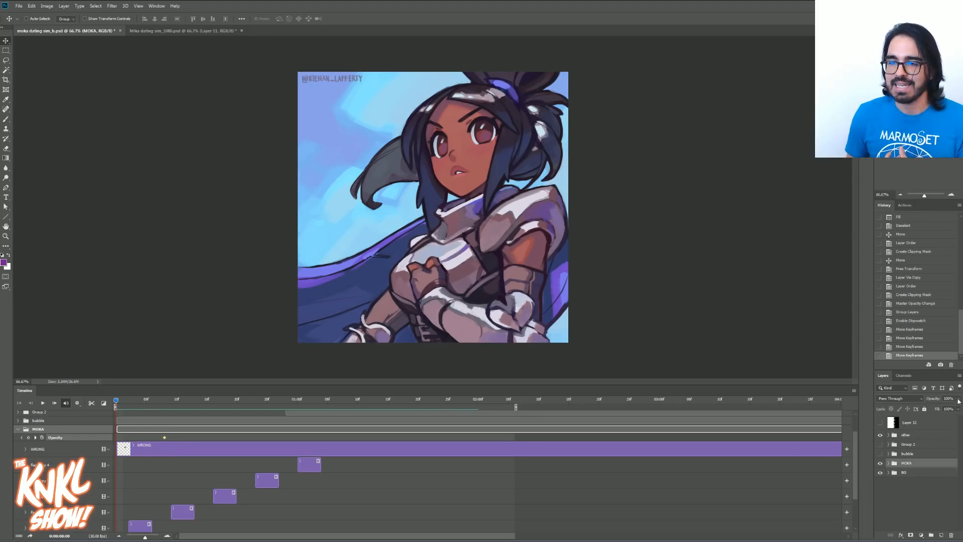
Set the MOKA group's opacity to 0% at the first frame and preview the fade-in.
left_click(135, 400)
left_click(116, 400)
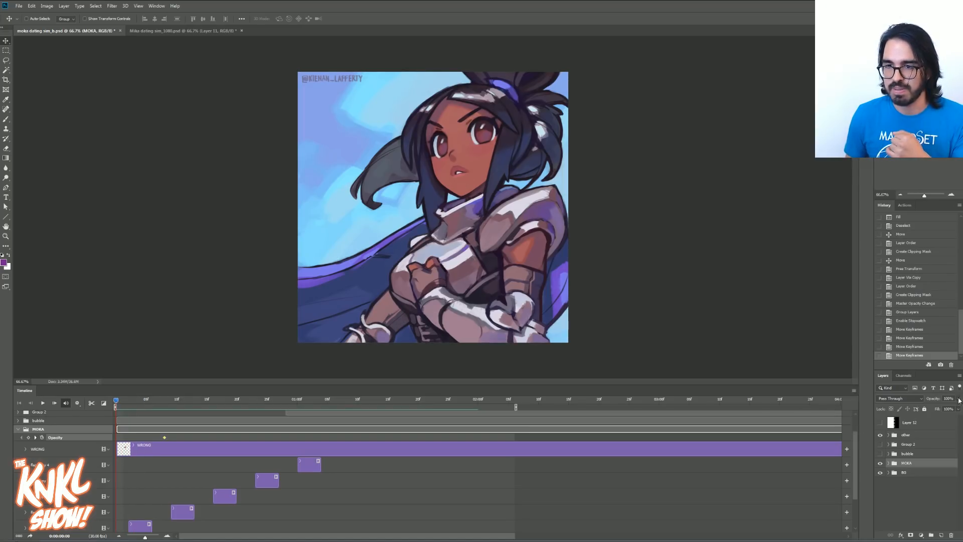
left_click_drag(958, 398, 924, 407)
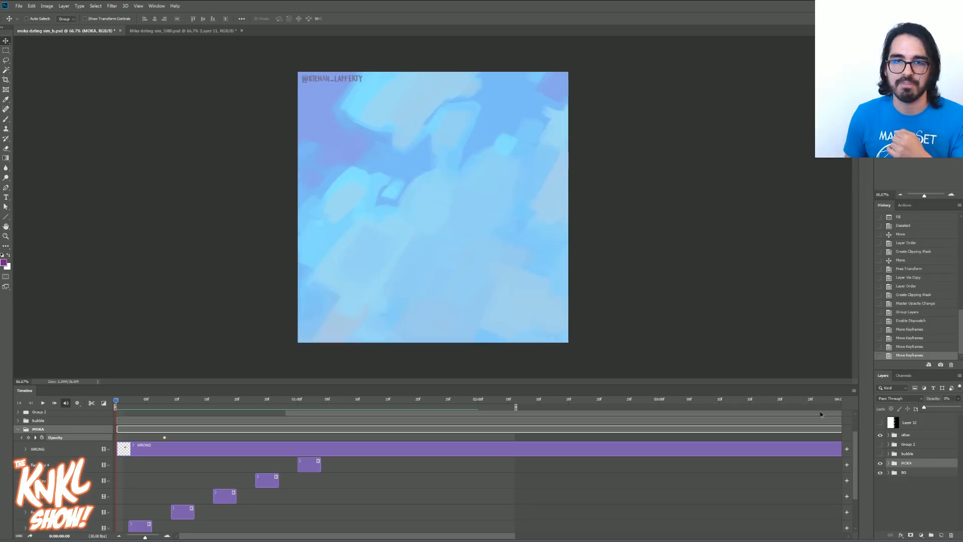
key("space")
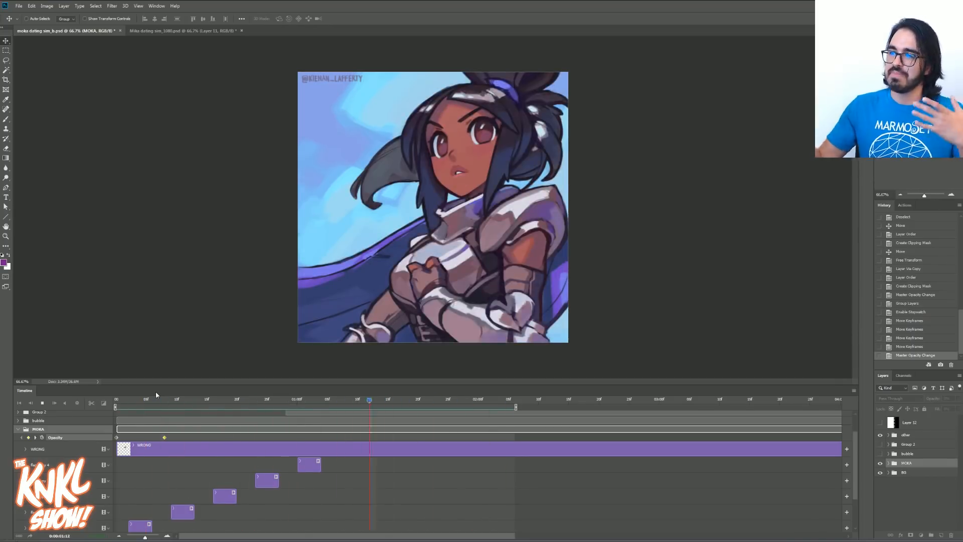
key("space")
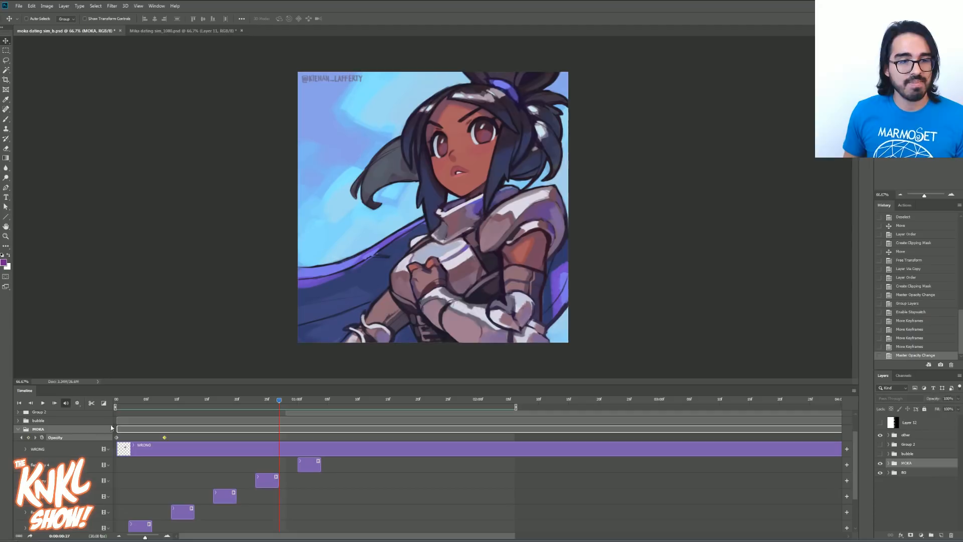
Expand the bubble group's tracks and add an opacity keyframe to the group at 0:00:00:09.
left_click(17, 422)
left_click(17, 422)
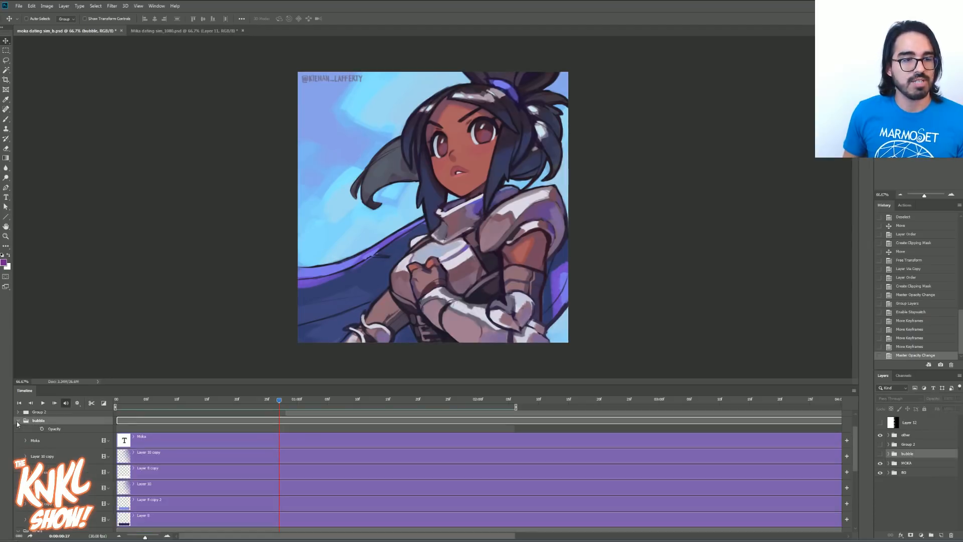
left_click_drag(129, 400, 170, 399)
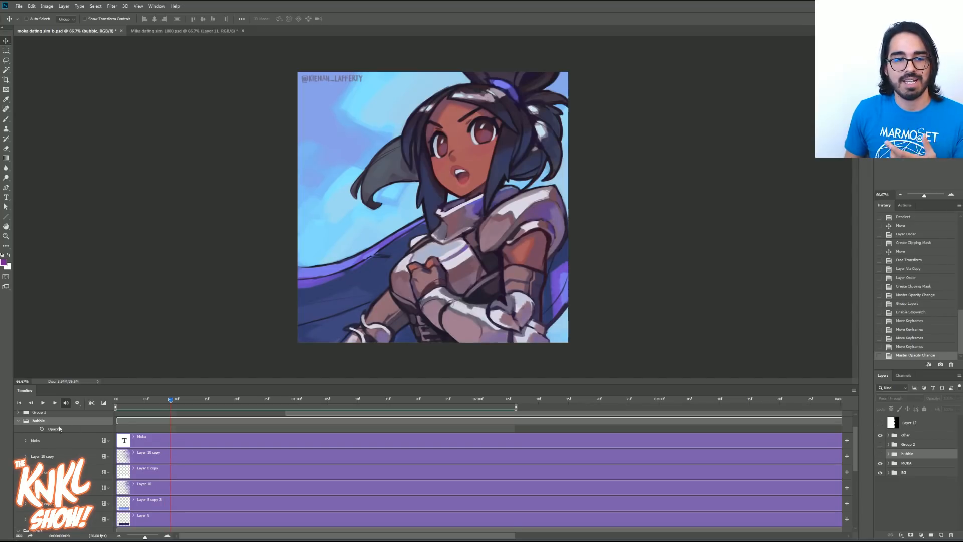
left_click(42, 430)
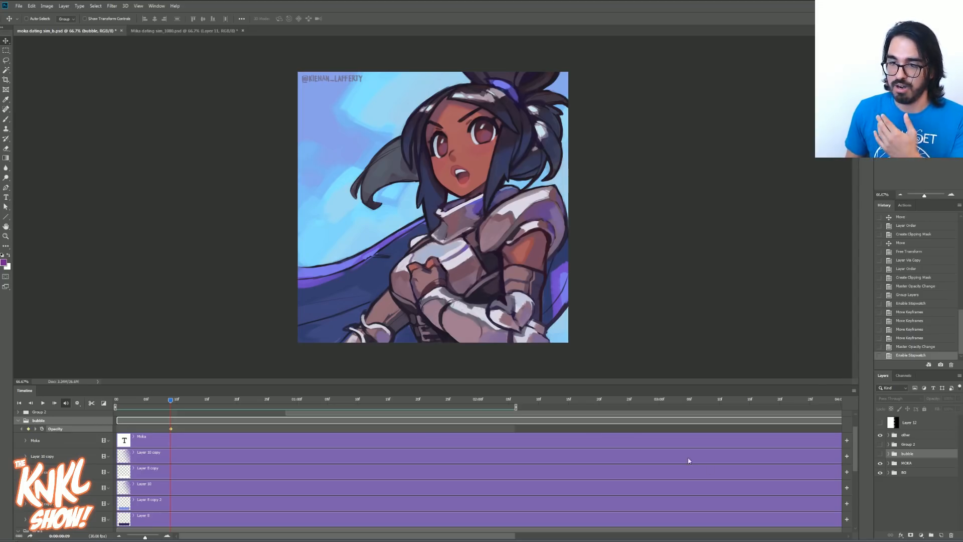
Make the new speech bubble group, Group 2, visible, leave the bubble group hidden, and collapse the bubble group's tracks.
left_click(879, 445)
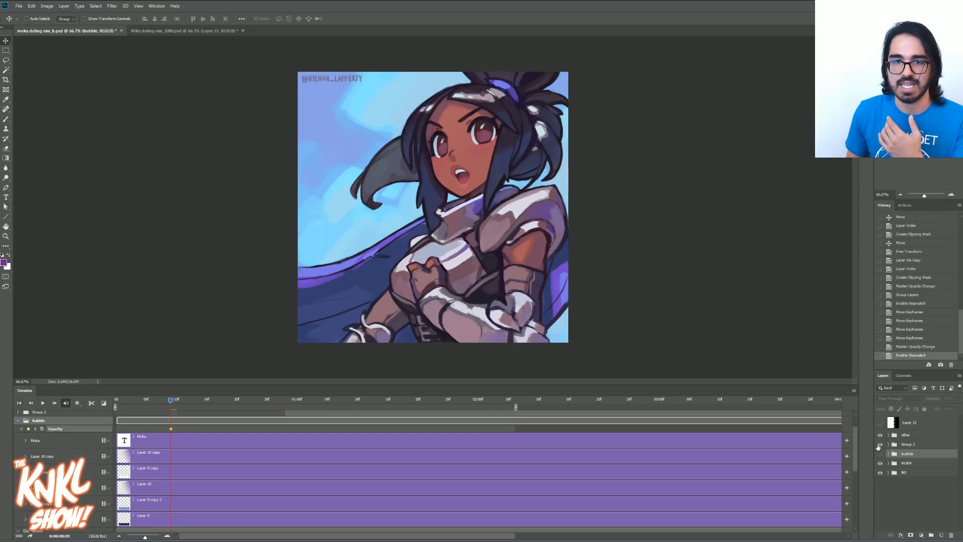
left_click(880, 454)
left_click(880, 454)
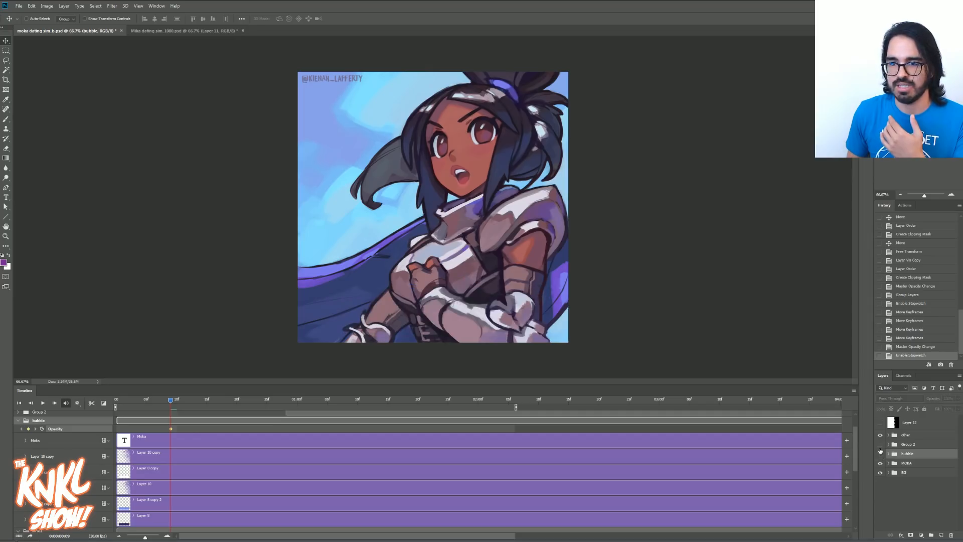
left_click(881, 445)
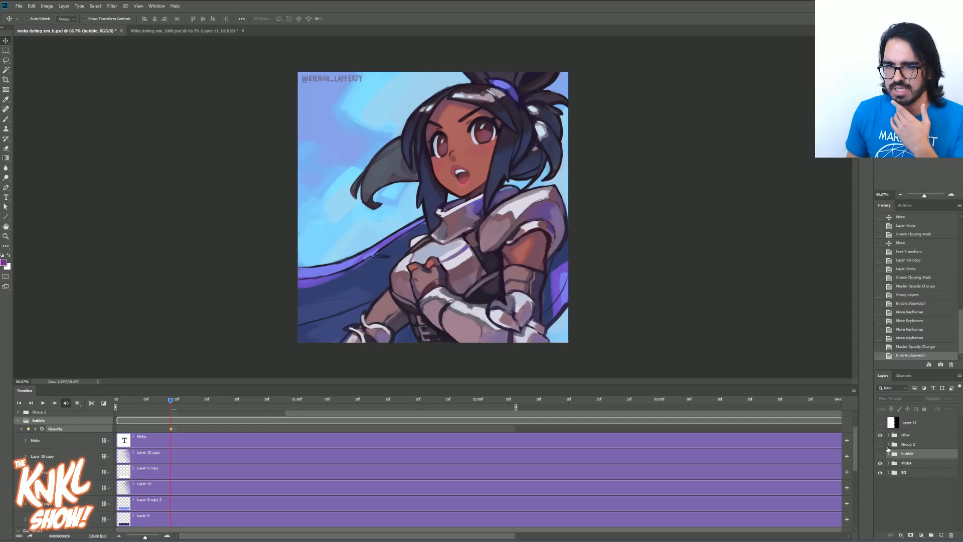
left_click(888, 445)
left_click(888, 445)
left_click(880, 444)
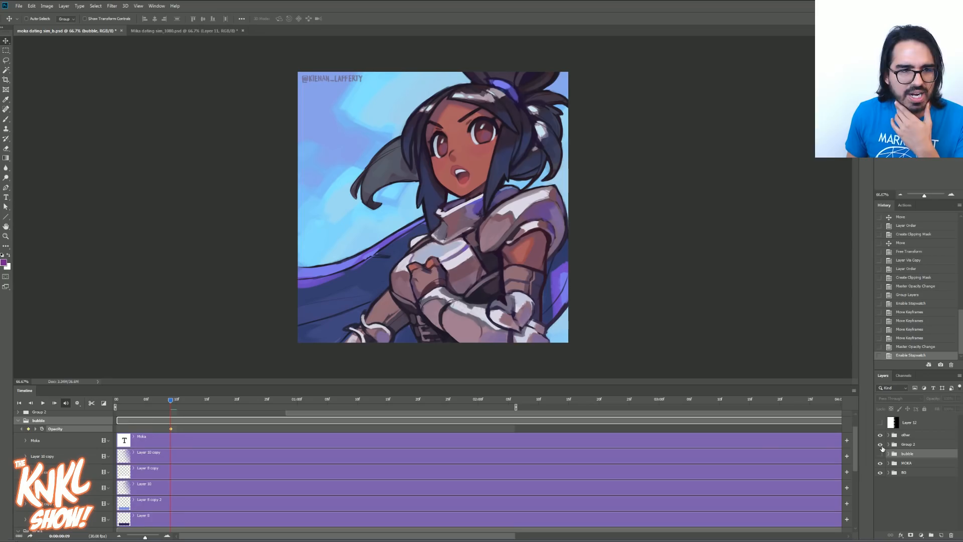
left_click(18, 420)
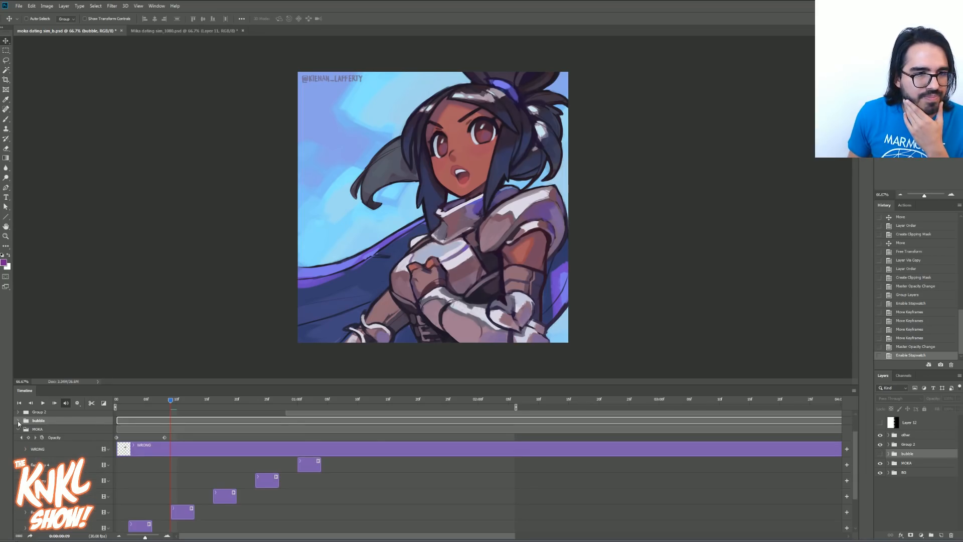
Expand Group 2's tracks, enable its opacity keyframing, and move the group's clips to the start of the timeline.
scroll(201, 451, "up", 2)
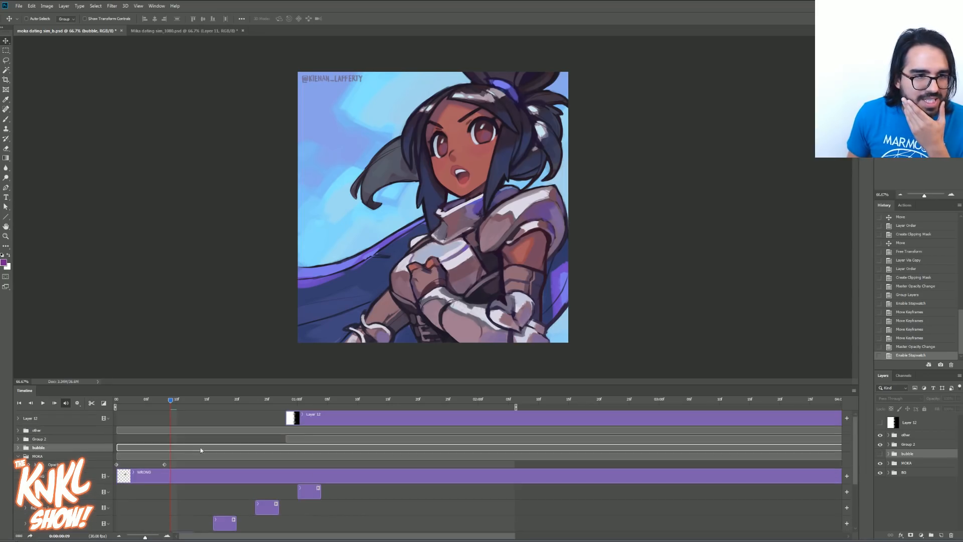
left_click(24, 440)
left_click(18, 439)
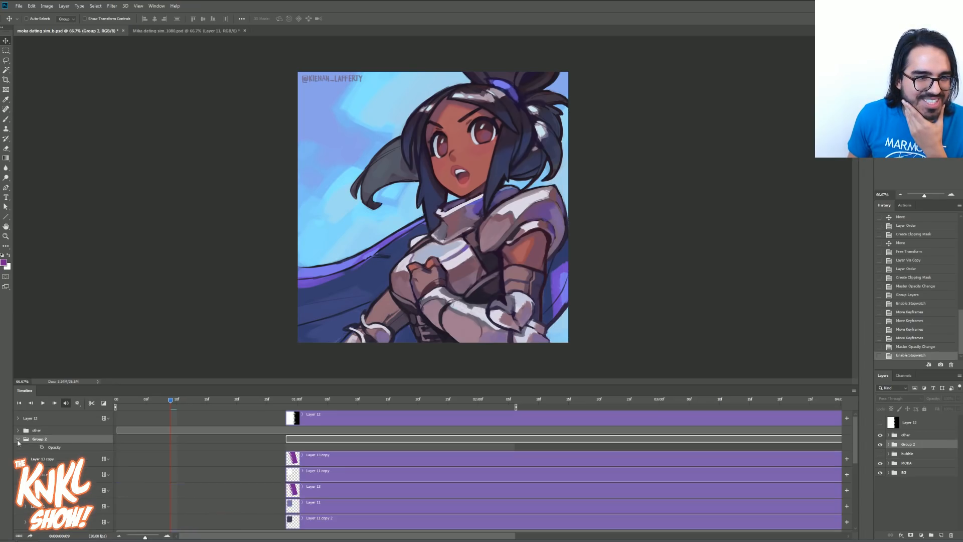
left_click(42, 447)
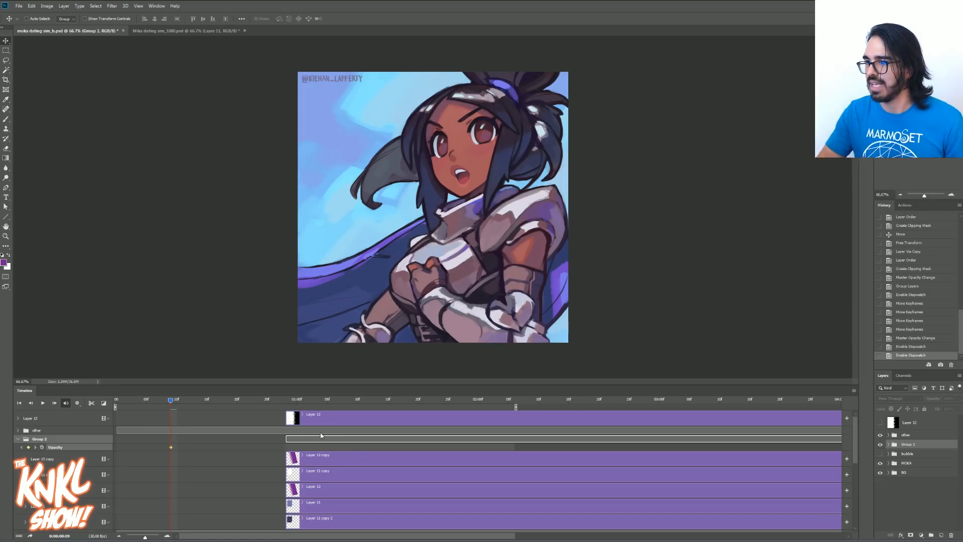
scroll(419, 443, "down", 3)
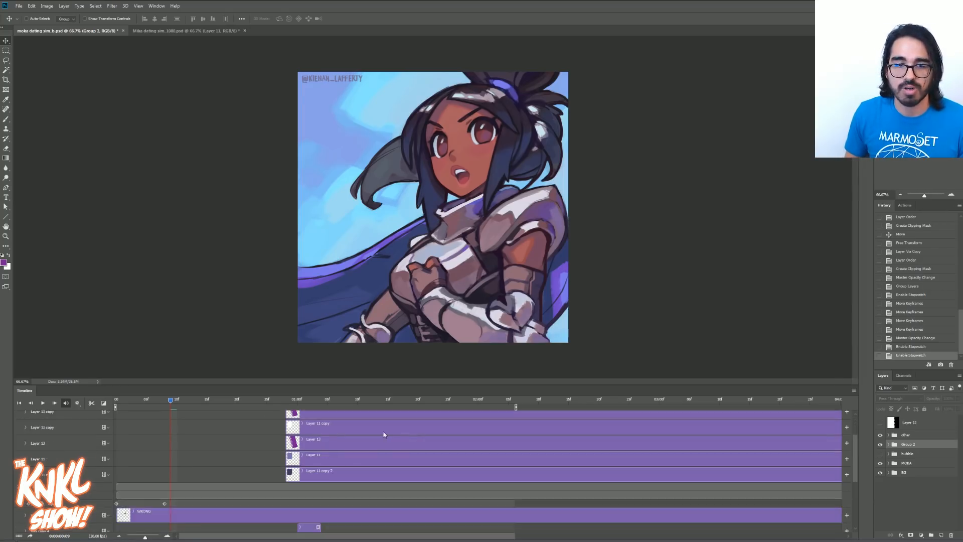
scroll(383, 433, "up", 2)
left_click_drag(290, 404, 125, 425)
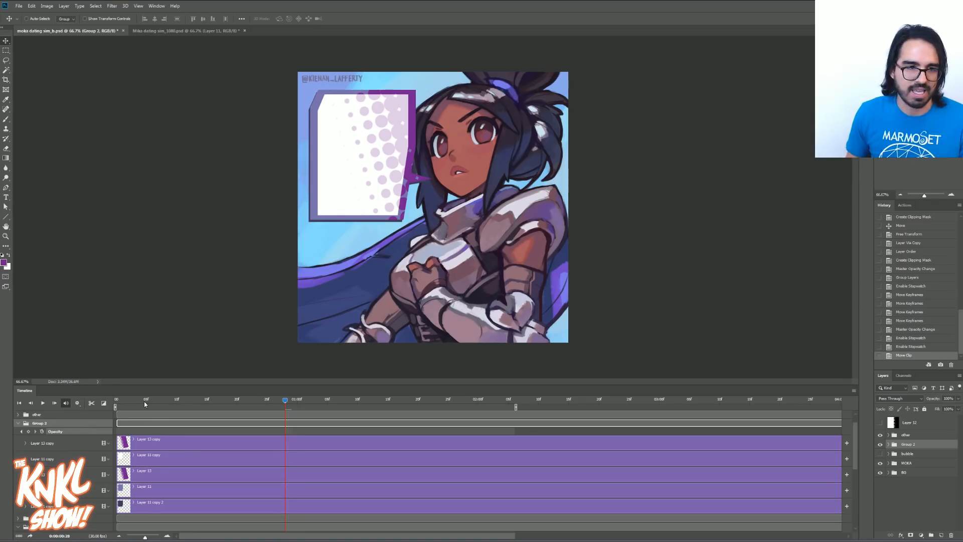
Re-create Group 2's opacity keyframe with the playhead at 0:00:00:11 and move the keyframe to about 0:00:00:21.
left_click(115, 400)
left_click_drag(112, 401, 182, 400)
left_click(42, 432)
left_click(42, 431)
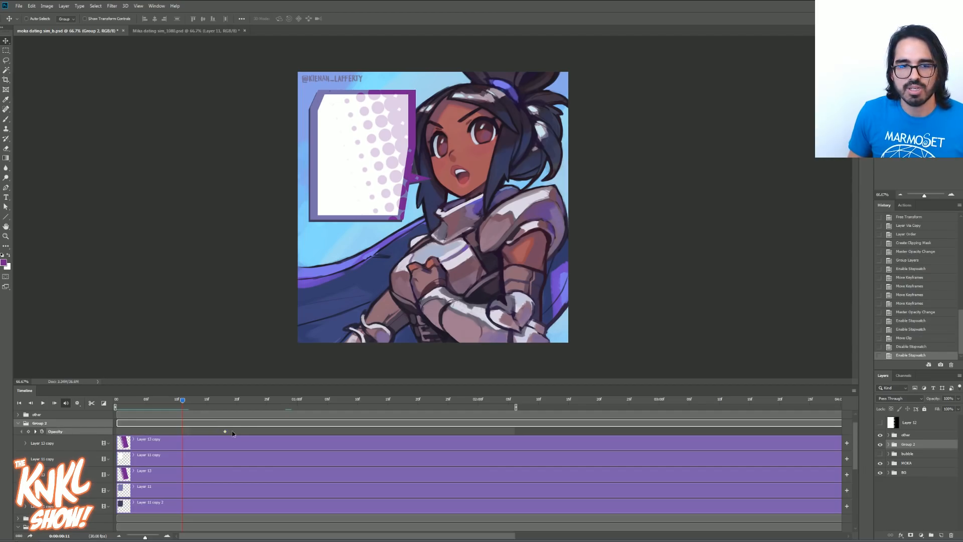
left_click_drag(240, 432, 242, 431)
Set Group 2's opacity to 0% at 0:00:00:11 and preview the bubble's fade-in from 0:00:00:09.
left_click(958, 398)
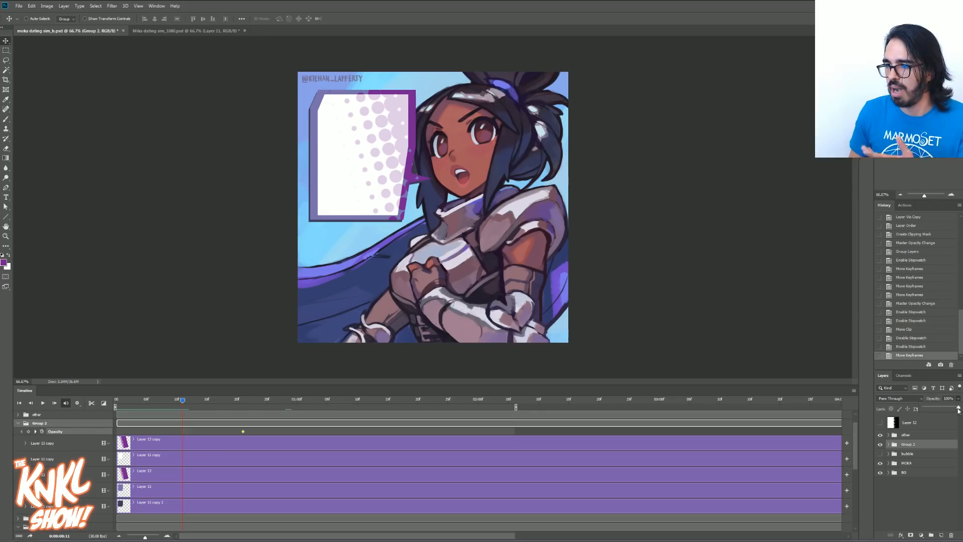
left_click_drag(958, 410, 924, 410)
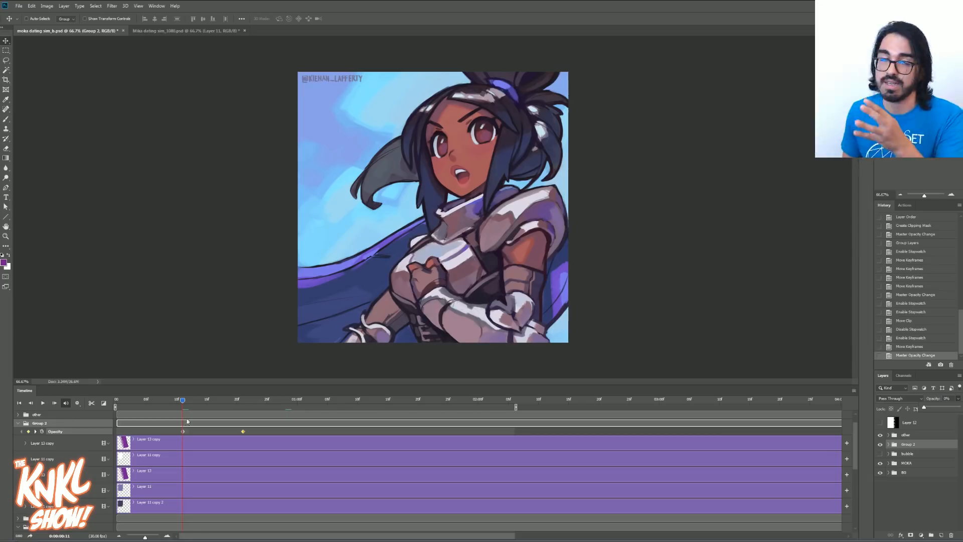
left_click_drag(183, 400, 170, 400)
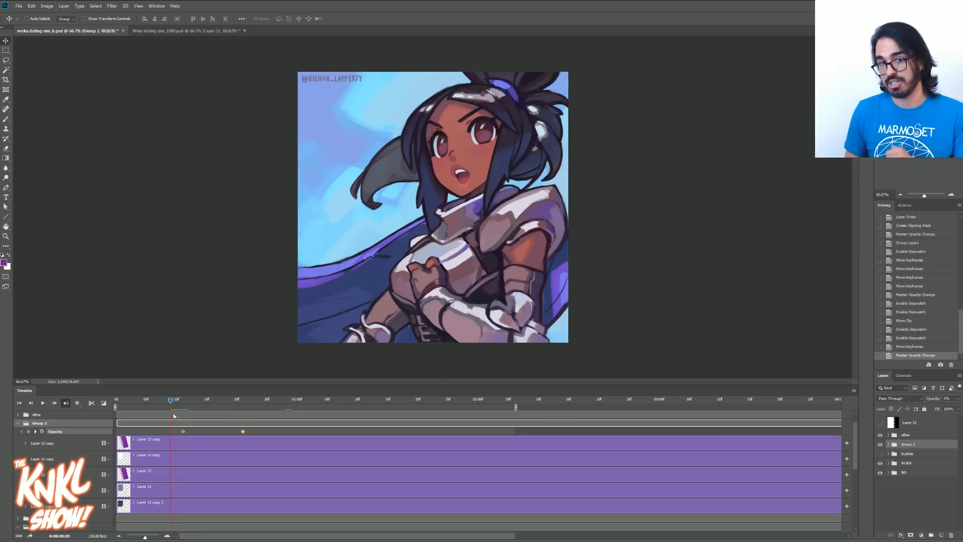
key("space")
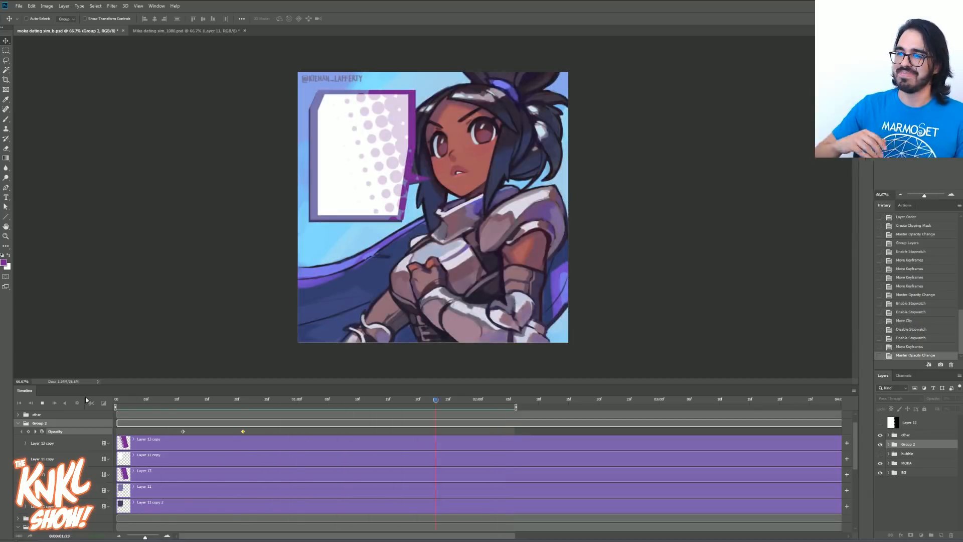
key("space")
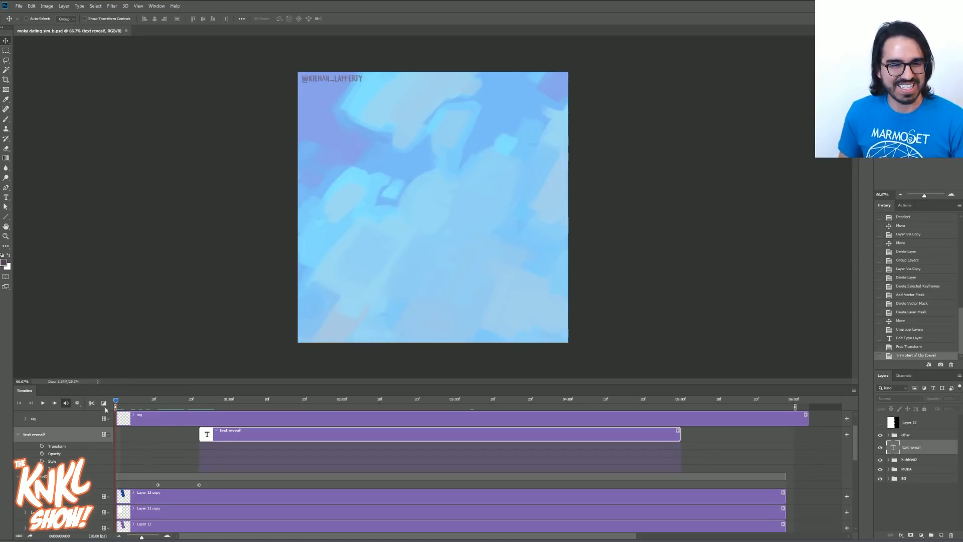
Scrub through the opening fade-ins and park the playhead at 0:00:00:22, where the text reveal clip starts.
left_click_drag(115, 406, 140, 402)
left_click_drag(150, 402, 206, 397)
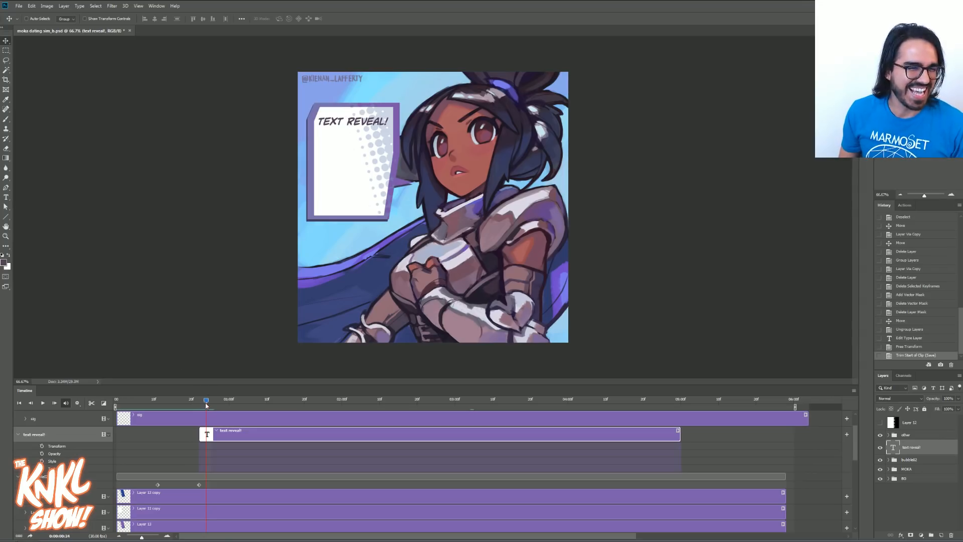
left_click_drag(206, 402, 198, 401)
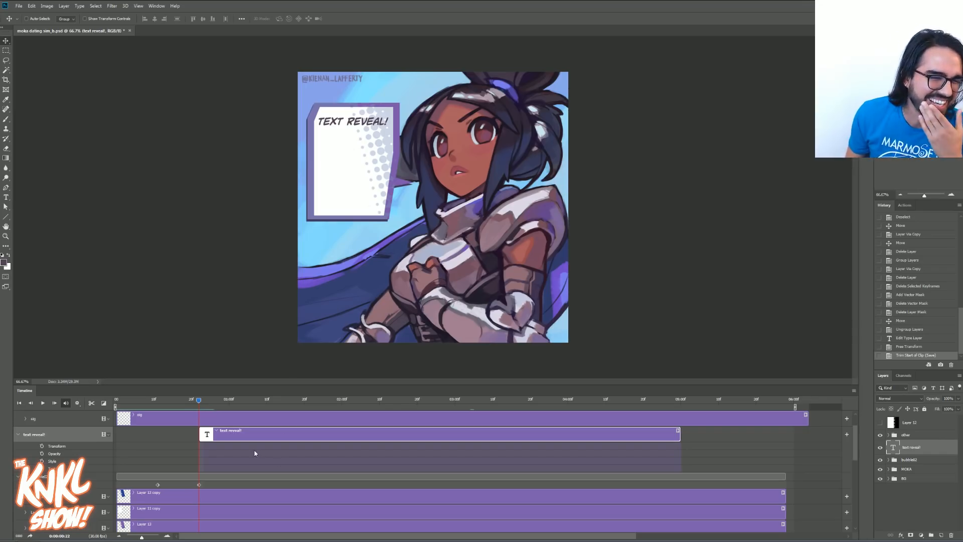
Examine the MOKA tracks and the Group 3 copy 4 clip, park at 0:00:00:04 to view the fade-in, and select the MOKA group.
scroll(255, 454, "down", 6)
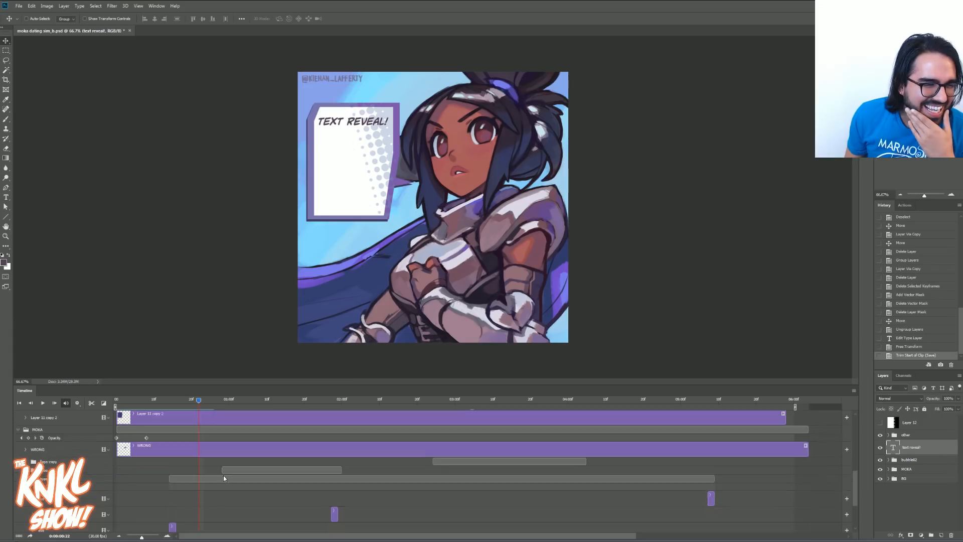
scroll(224, 478, "down", 5)
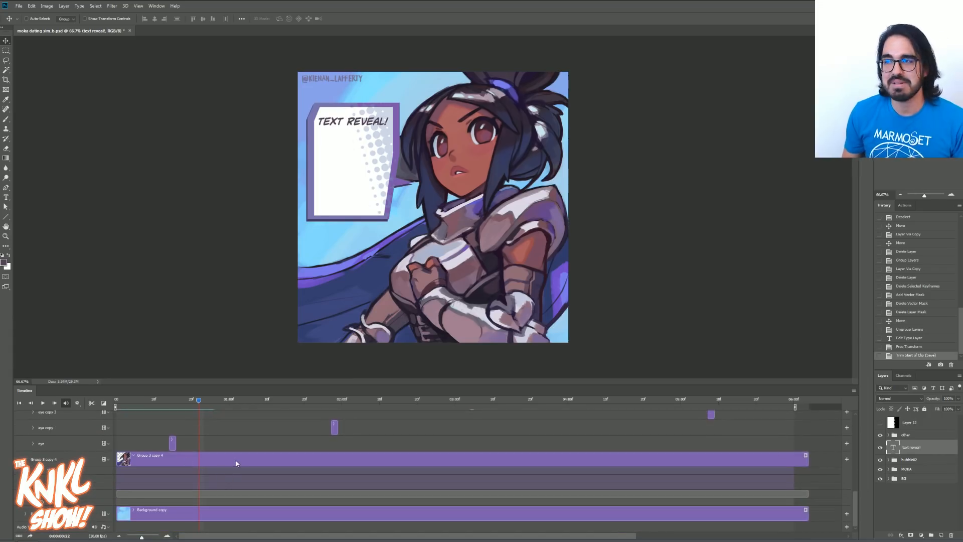
left_click(233, 459)
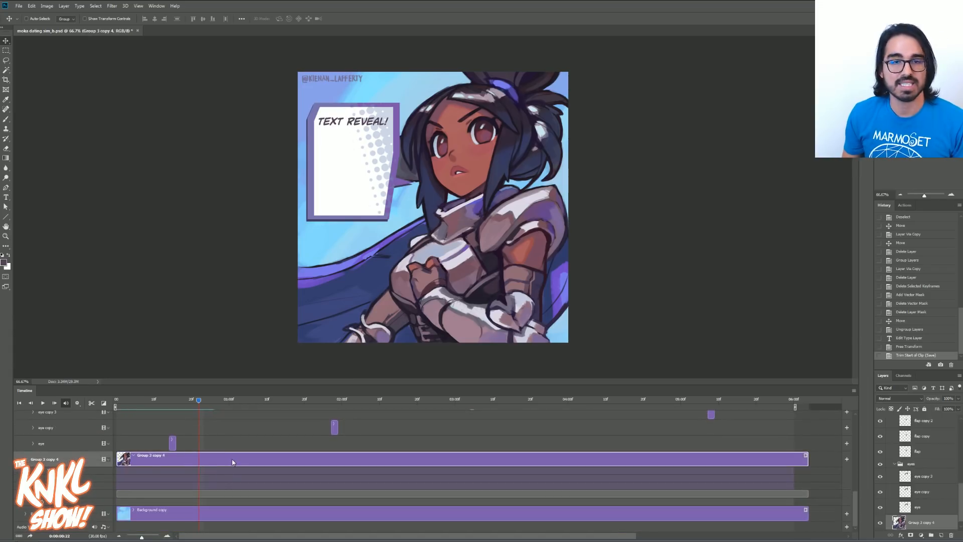
left_click_drag(188, 402, 133, 414)
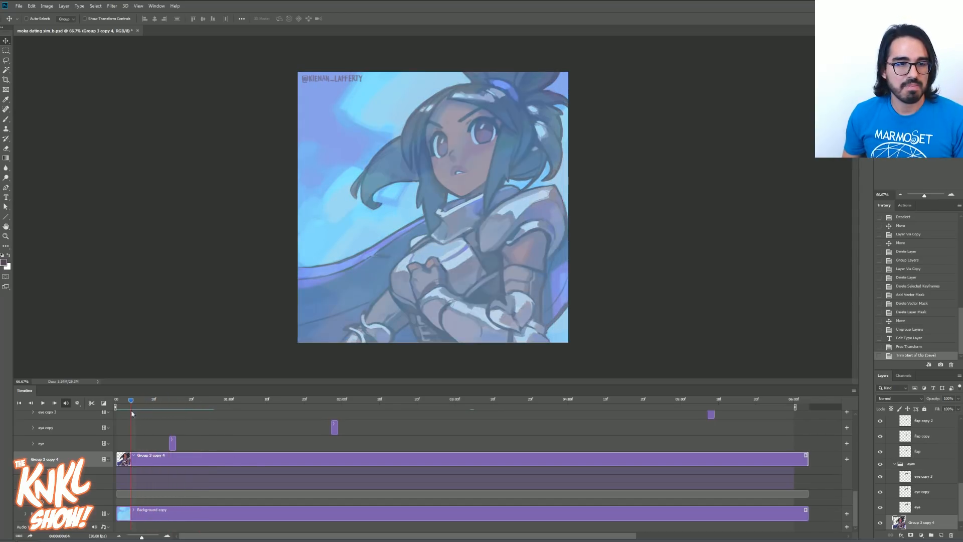
scroll(134, 432, "up", 5)
left_click(134, 437)
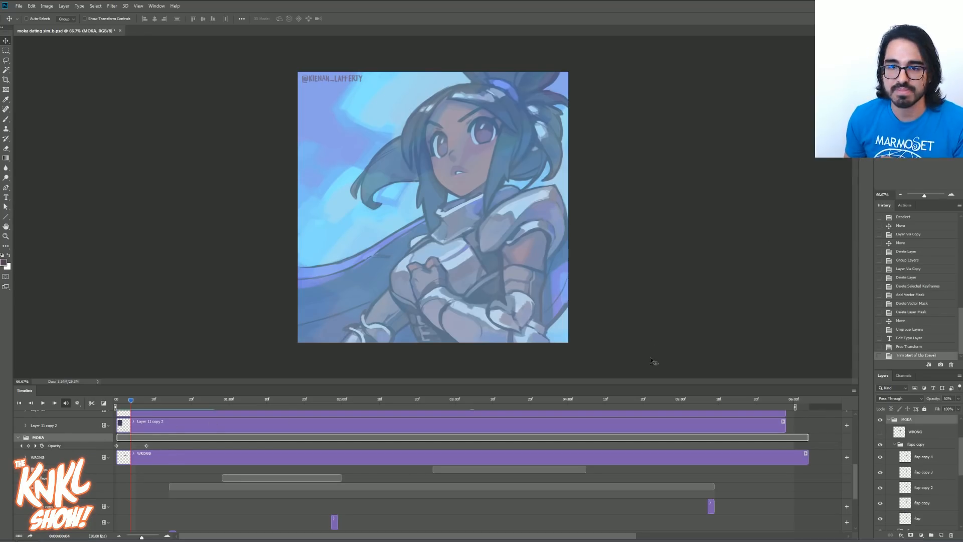
Enlarge the timeline and select the Group 3 copy 4 clip below the eye clips.
left_click_drag(644, 383, 639, 350)
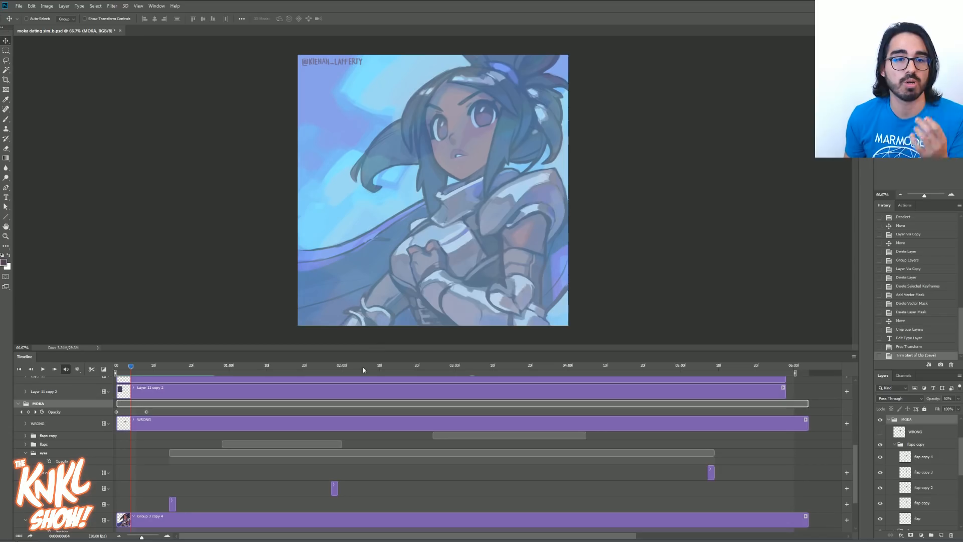
left_click_drag(856, 455, 857, 490)
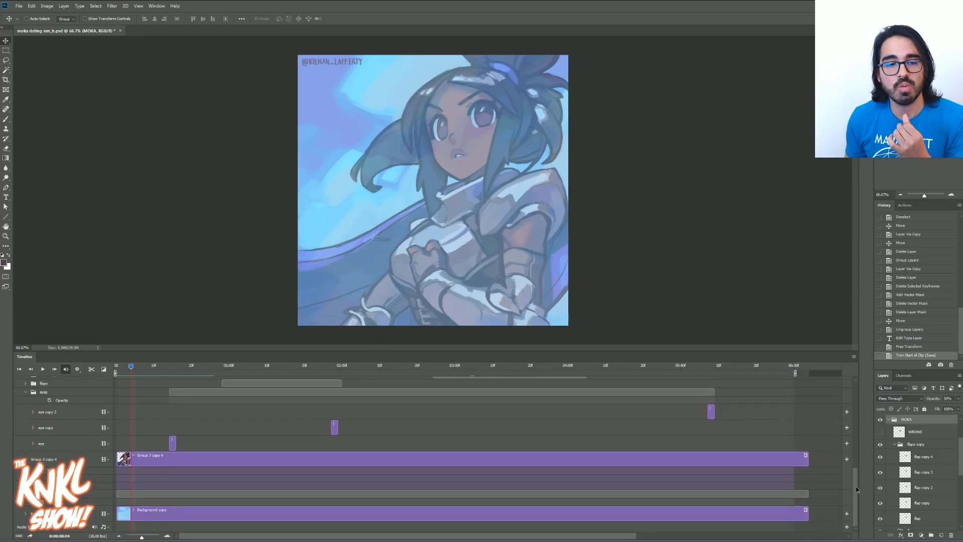
left_click(160, 461)
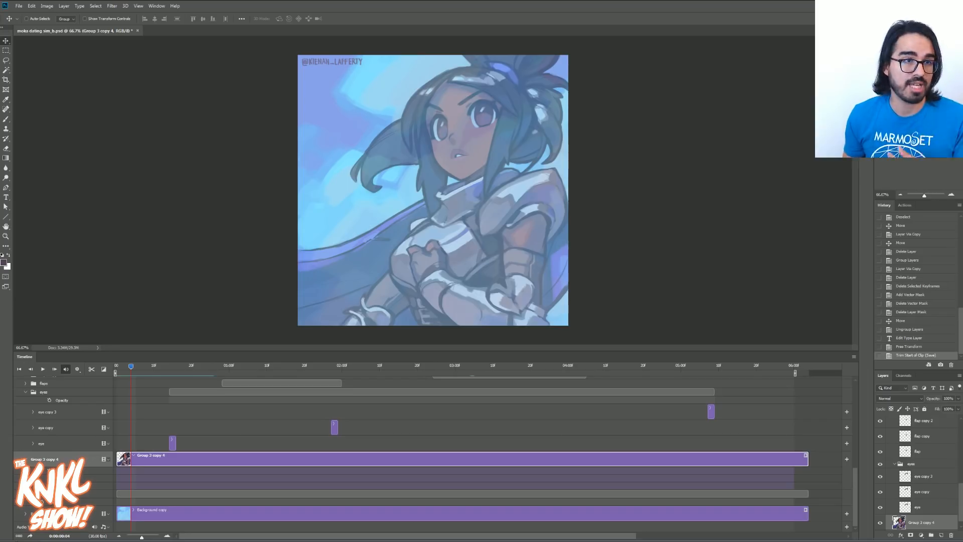
Try repositioning the character at 0:00:00:04 and at 0:00:01:00, reverting each move.
left_click_drag(467, 179, 462, 206)
key("ctrl+z")
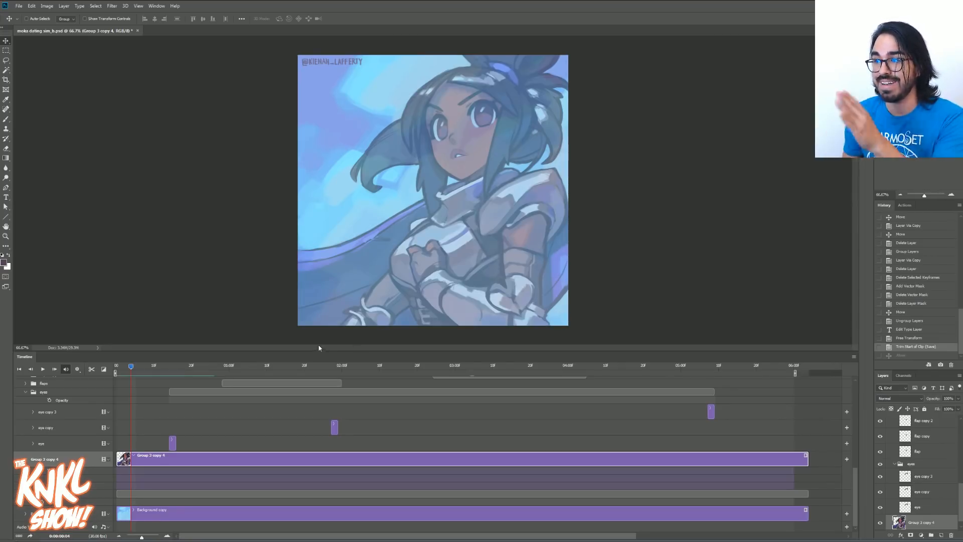
left_click_drag(145, 368, 228, 365)
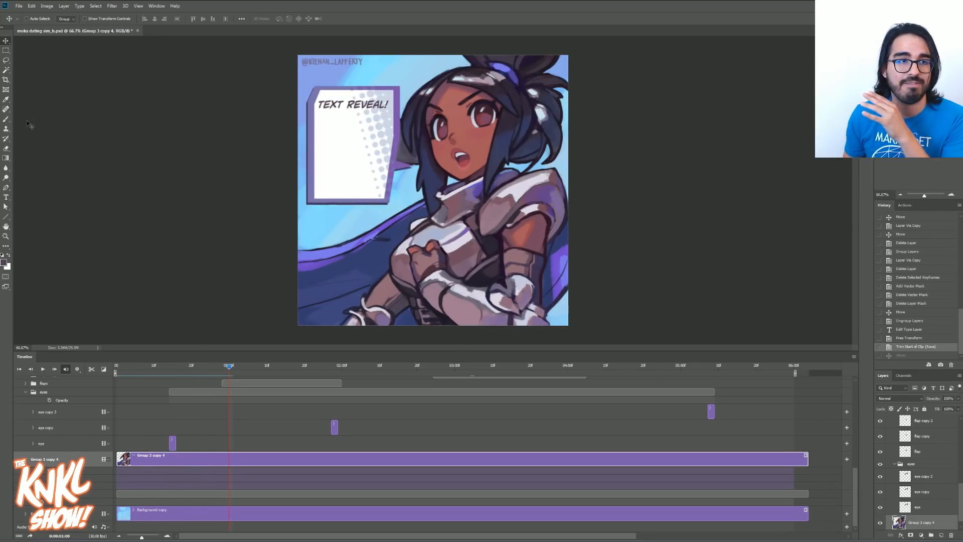
mouse_move(491, 239)
left_mouse_down()
mouse_move(471, 264)
mouse_move(430, 251)
mouse_move(412, 266)
mouse_move(456, 262)
mouse_move(487, 238)
left_mouse_up()
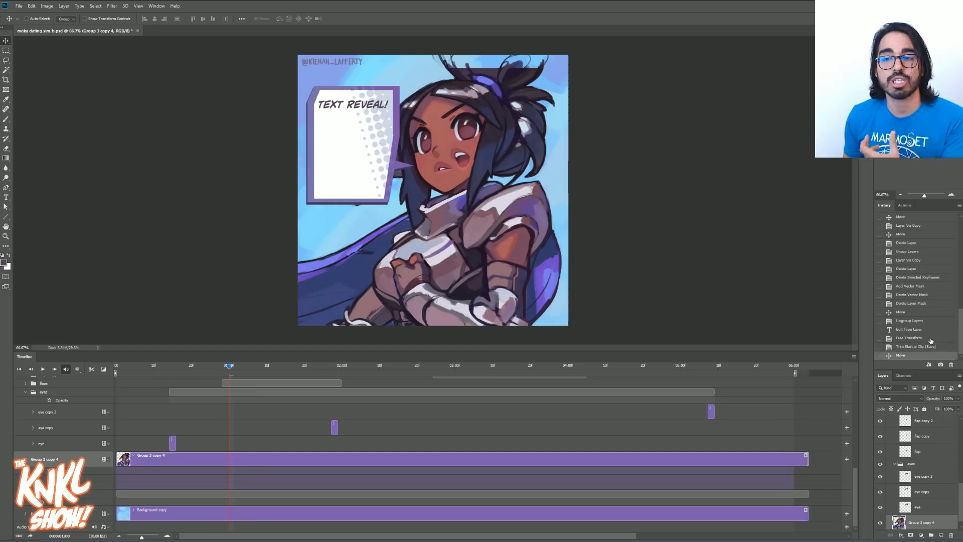
left_click(902, 347)
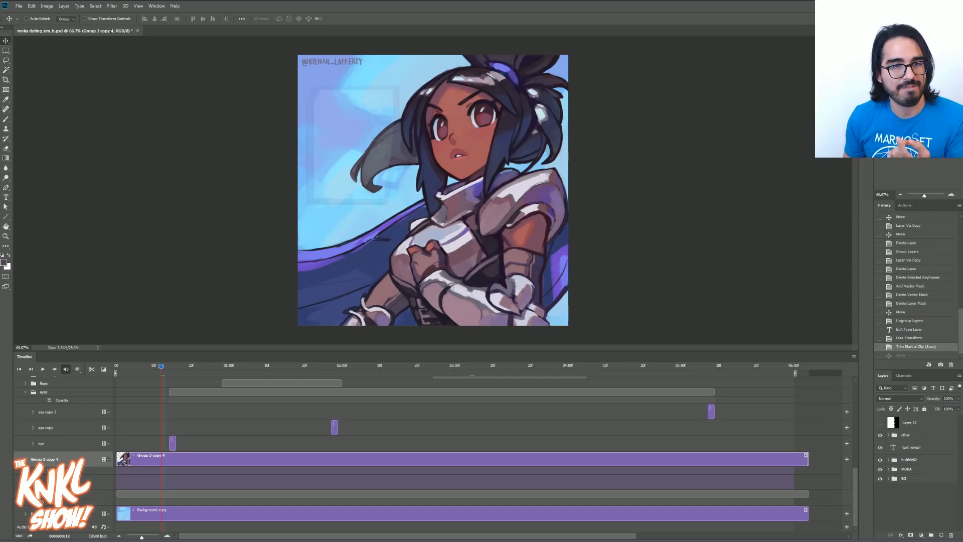
Keyframe Group 3 copy 4's position at 0:00:00:13, shift the character left at 0:00:00:01, and preview the slide-in.
mouse_move(161, 367)
left_mouse_down()
mouse_move(146, 369)
mouse_move(164, 372)
left_mouse_up()
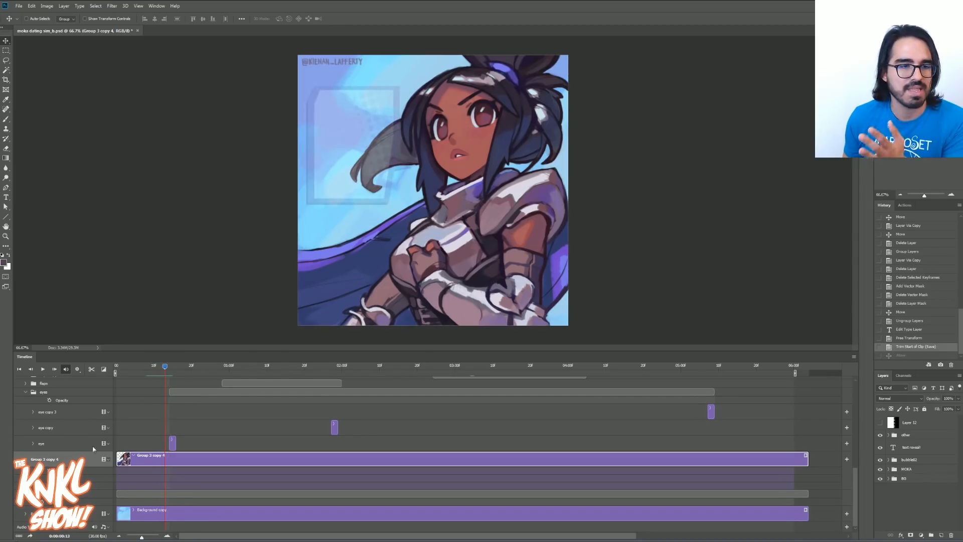
left_click(49, 470)
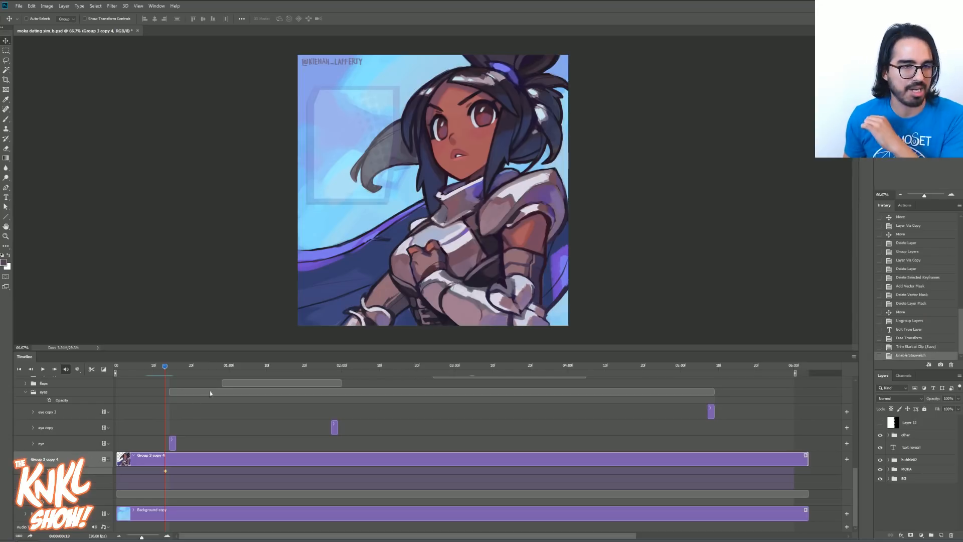
left_click_drag(165, 369, 121, 375)
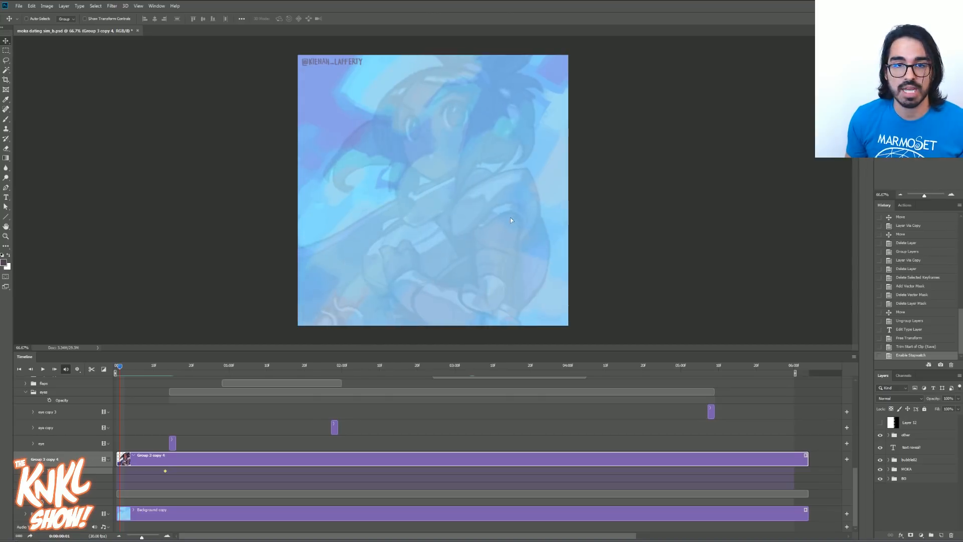
left_click_drag(448, 225, 450, 227)
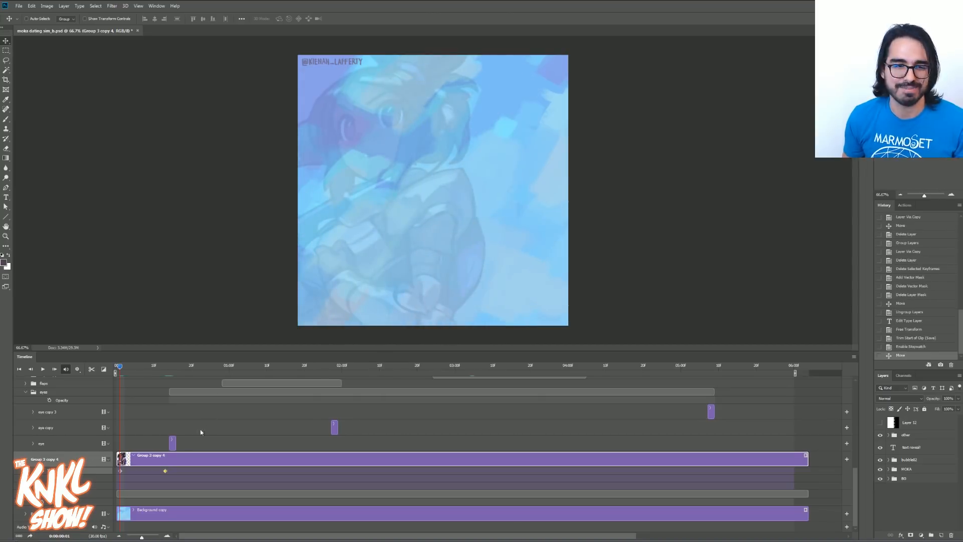
key("space")
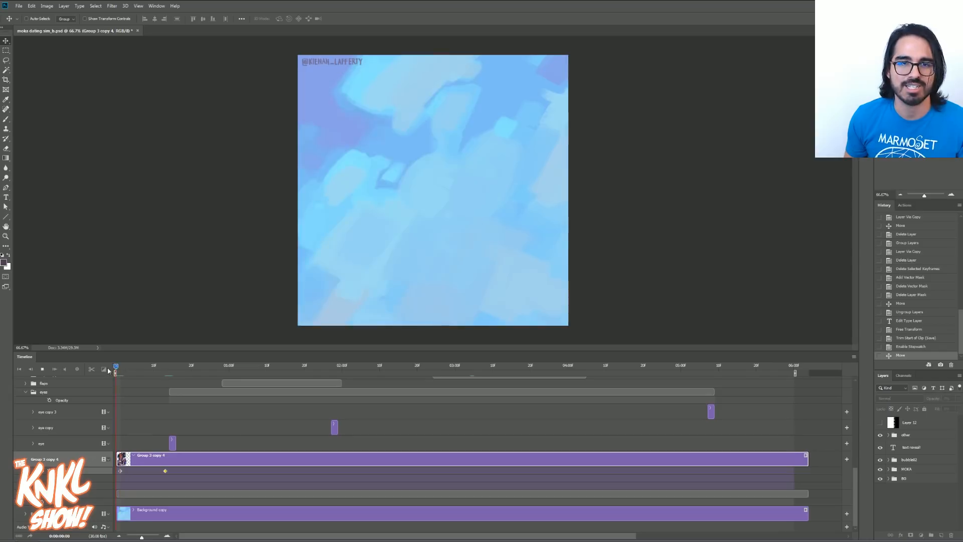
key("space")
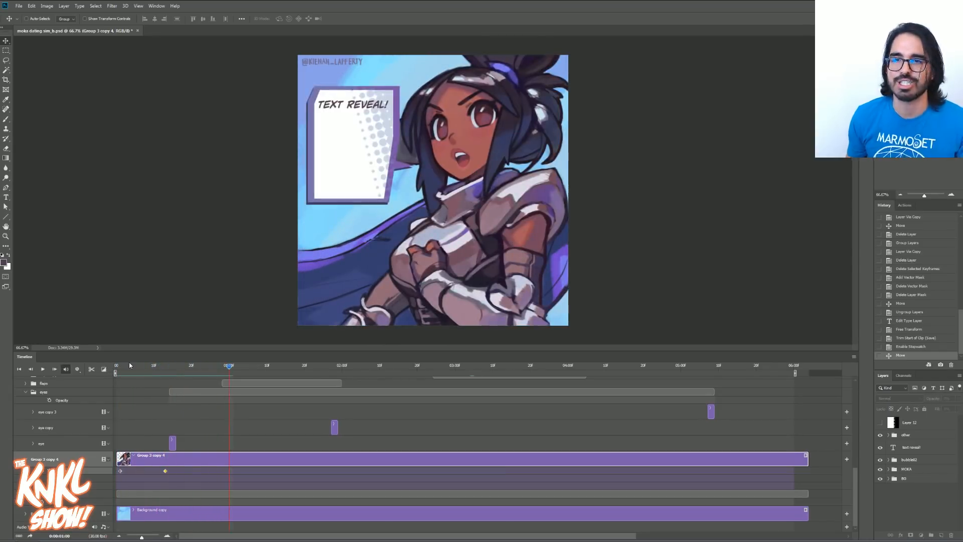
Move the character nearer its resting place at 0:00:00:01, shift that keyframe to the clip's start, and preview the slide-in.
left_click_drag(152, 367, 124, 373)
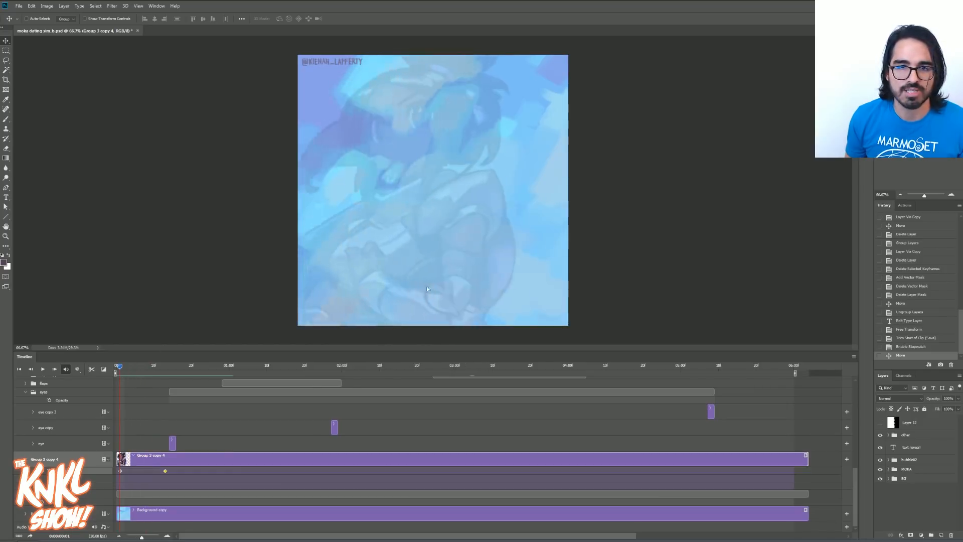
left_click_drag(450, 292, 450, 292)
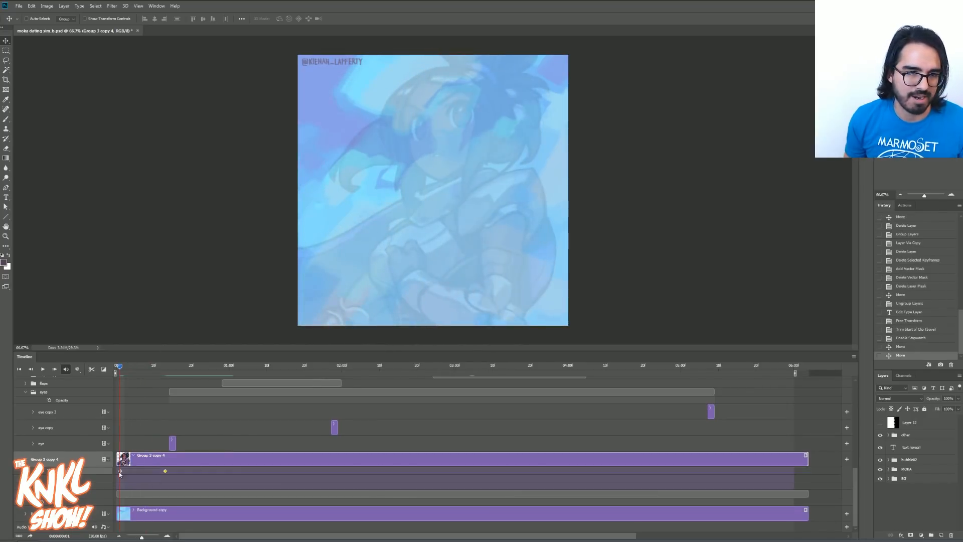
left_click_drag(117, 473, 116, 471)
key("space")
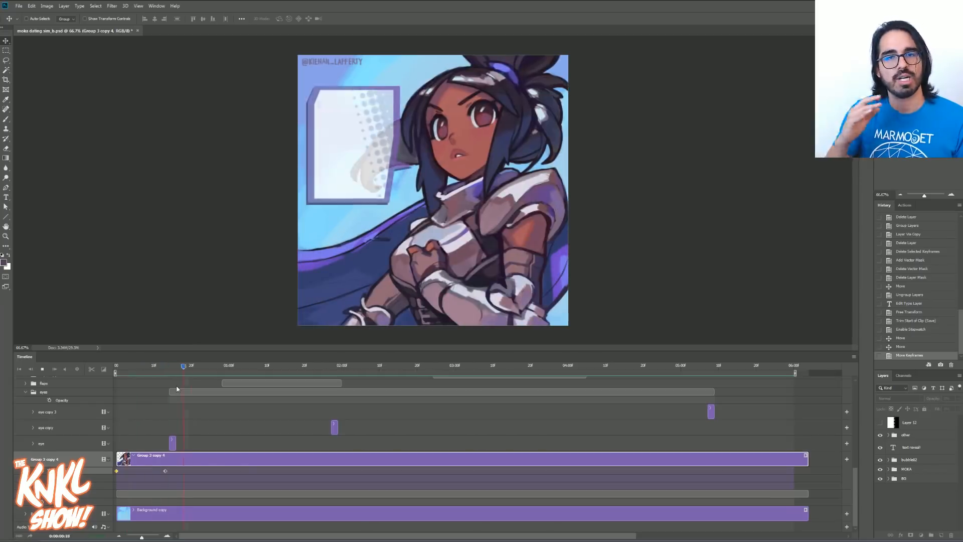
Try a slower slide-in by moving Group 3 copy 4's end position keyframe to about 0:00:01:01 and scrubbing through it.
left_click(165, 370)
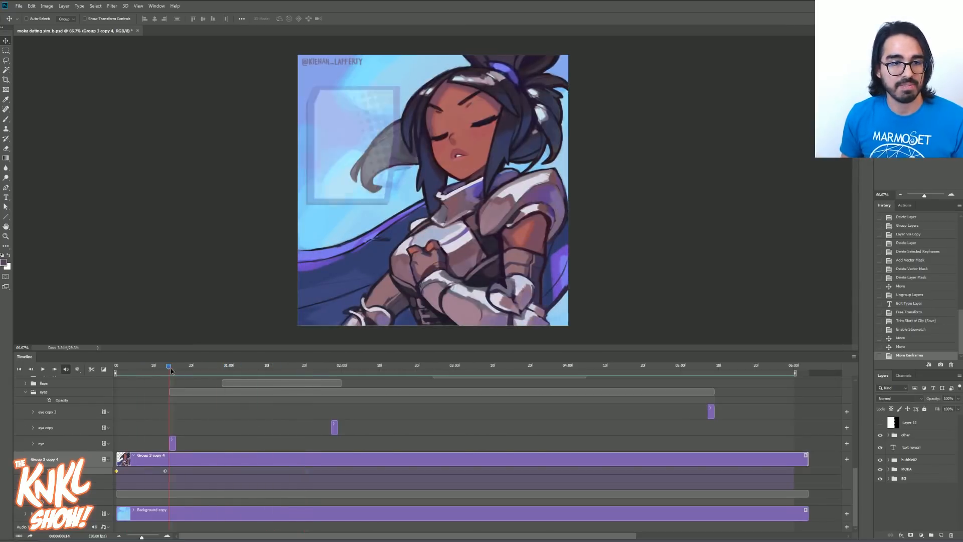
left_click_drag(165, 370, 163, 372)
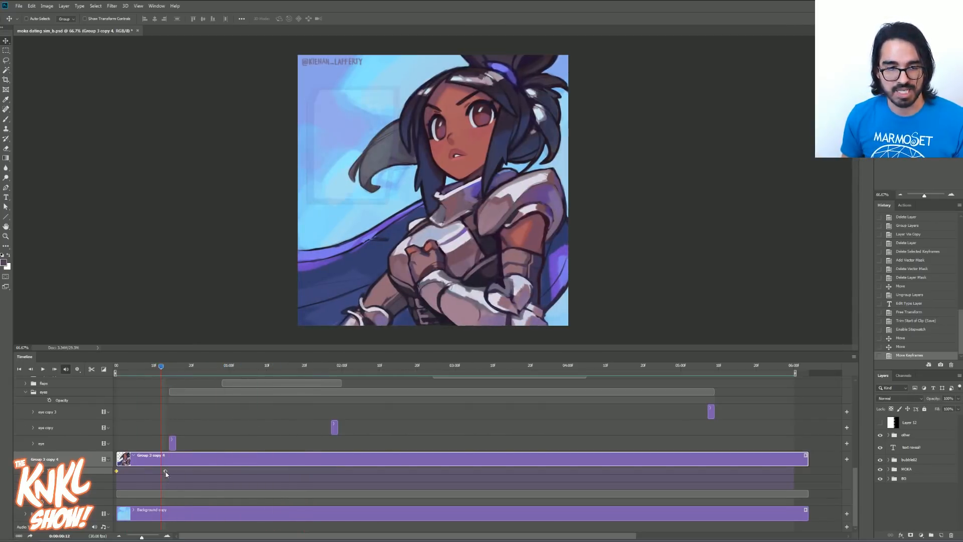
left_click_drag(171, 473, 234, 471)
mouse_move(163, 372)
left_mouse_down()
mouse_move(179, 371)
mouse_move(169, 371)
left_mouse_up()
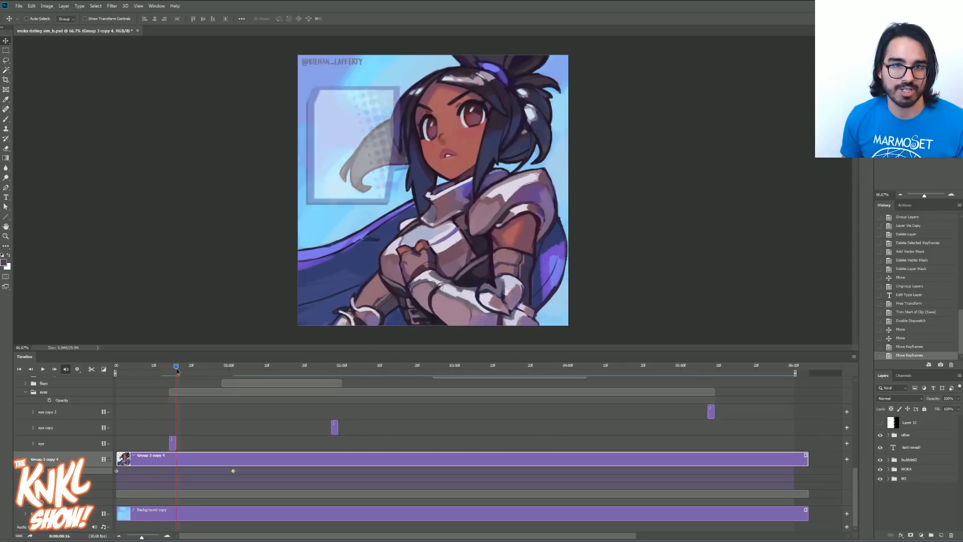
Move Group 3 copy 4's end position keyframe to about 0:00:00:14 and its start keyframe to 0:00:00:01.
left_click_drag(232, 472, 169, 471)
left_click_drag(174, 368, 121, 371)
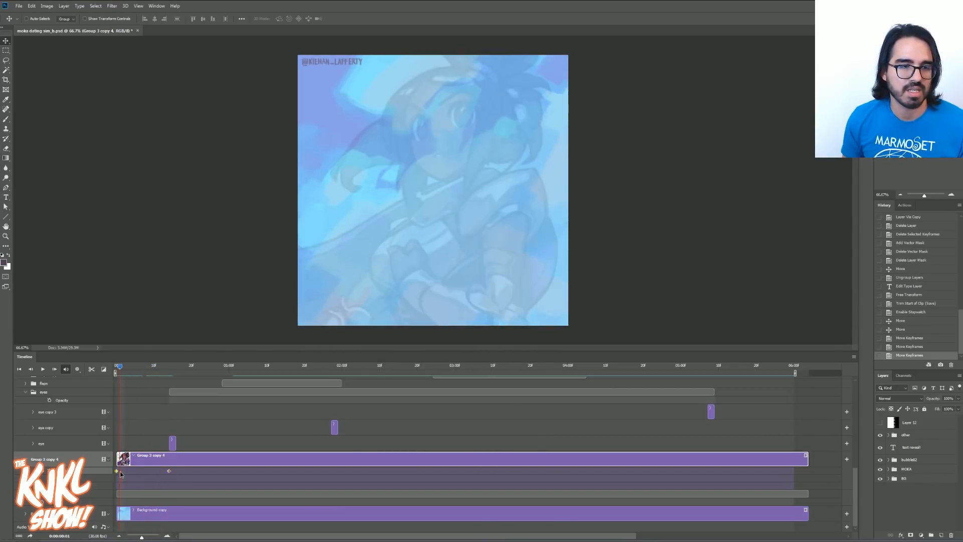
left_click(122, 471)
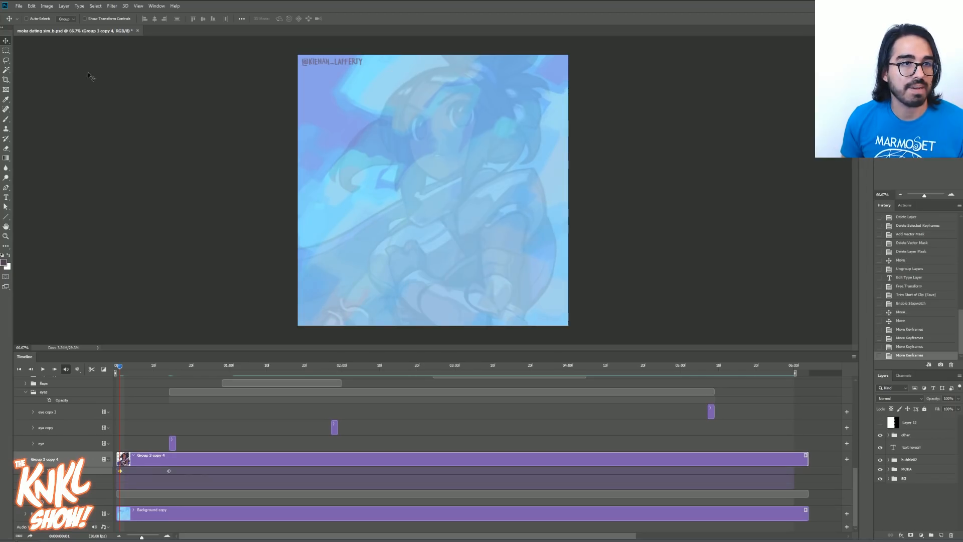
Shift the character slightly right at 0:00:00:01 to shorten the slide-in, and preview the animation from the beginning.
left_click_drag(426, 206, 442, 204)
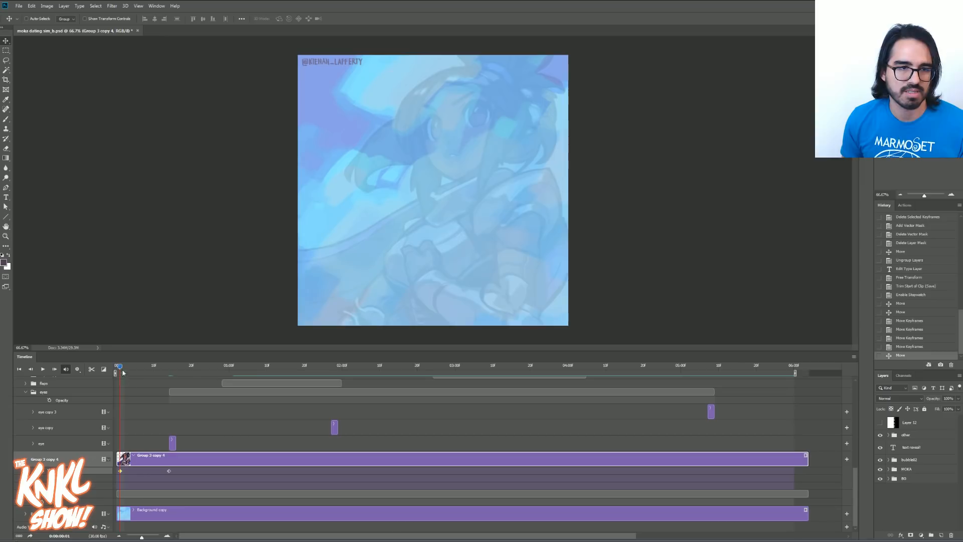
left_click(115, 370)
key("space")
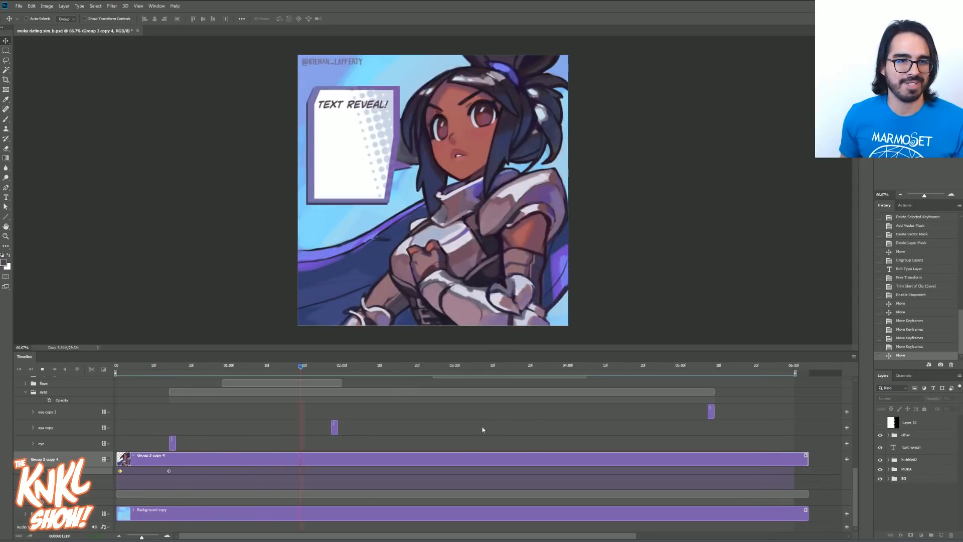
key("space")
Select the text reveal clip, park the playhead at 0:00:00:22, and try moving the text within the bubble before undoing it.
scroll(444, 424, "up", 1)
scroll(444, 423, "up", 5)
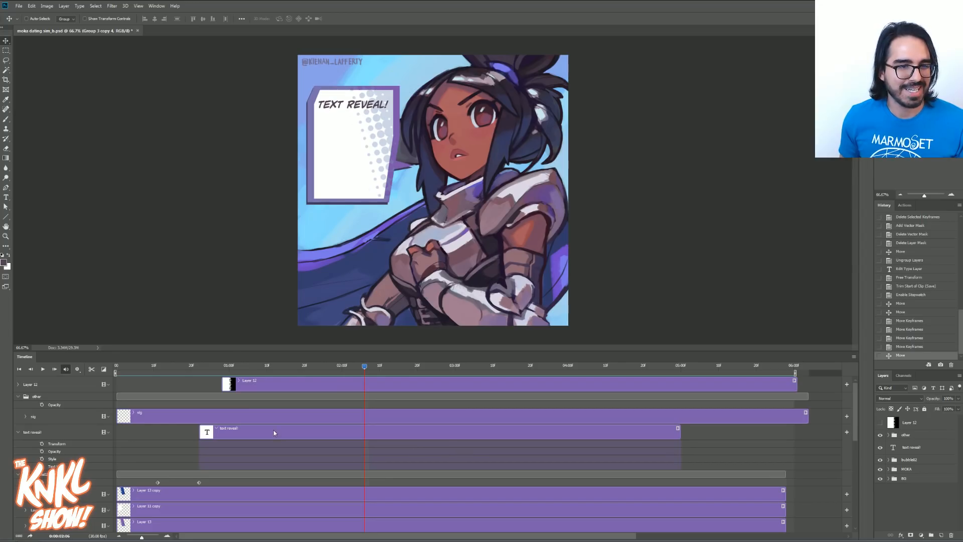
left_click(274, 433)
left_click(199, 373)
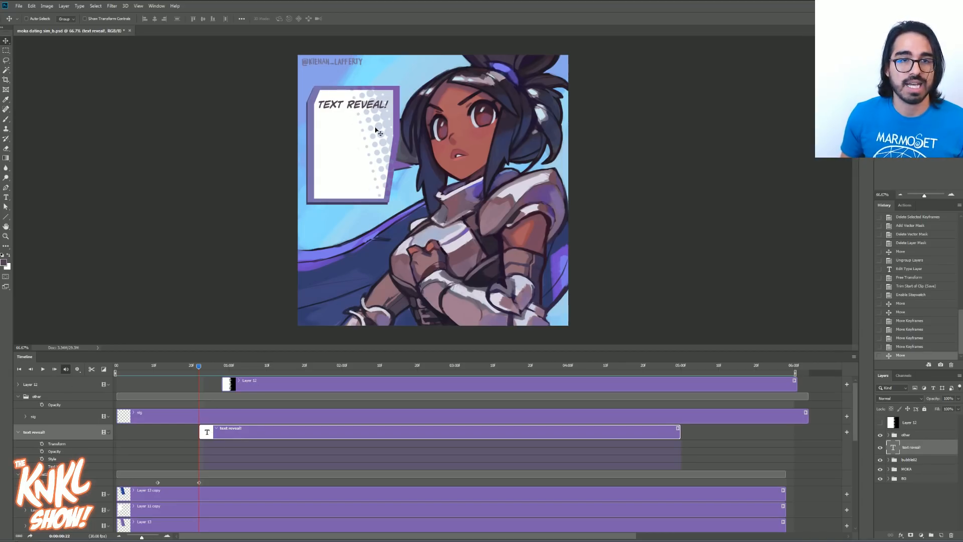
left_click_drag(351, 108, 350, 124)
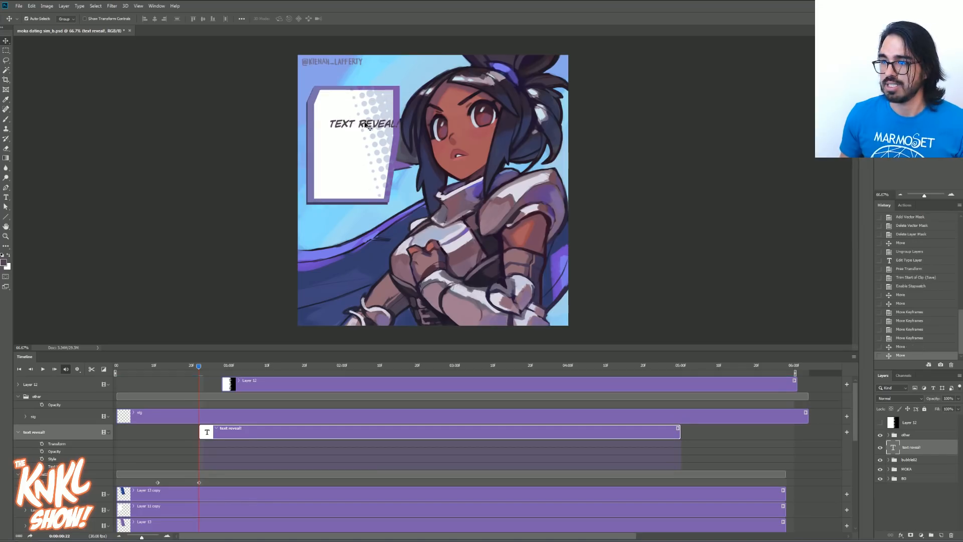
key("ctrl+z")
Delete the text reveal layer and add a new text layer reading "TEXT LAYER" in the upper part of the bubble.
key("t")
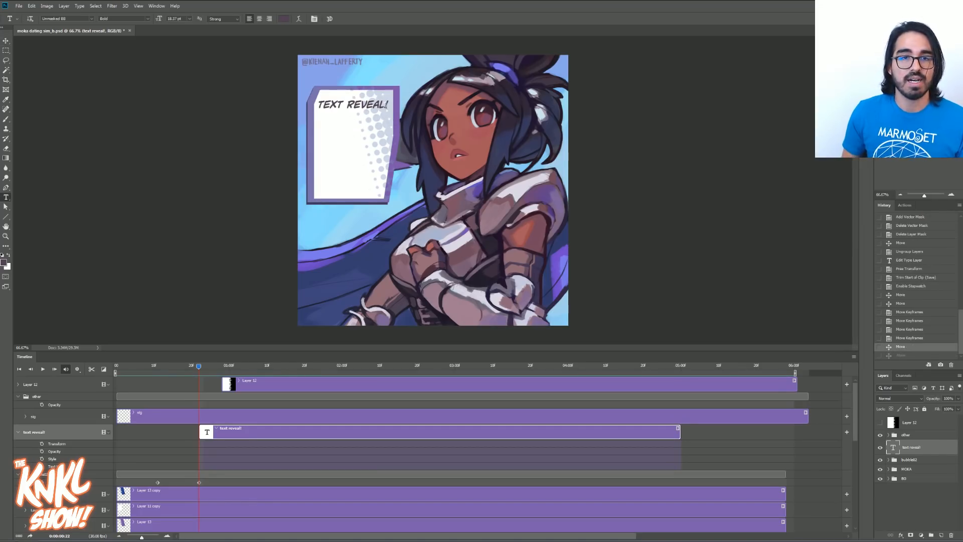
left_click(952, 535)
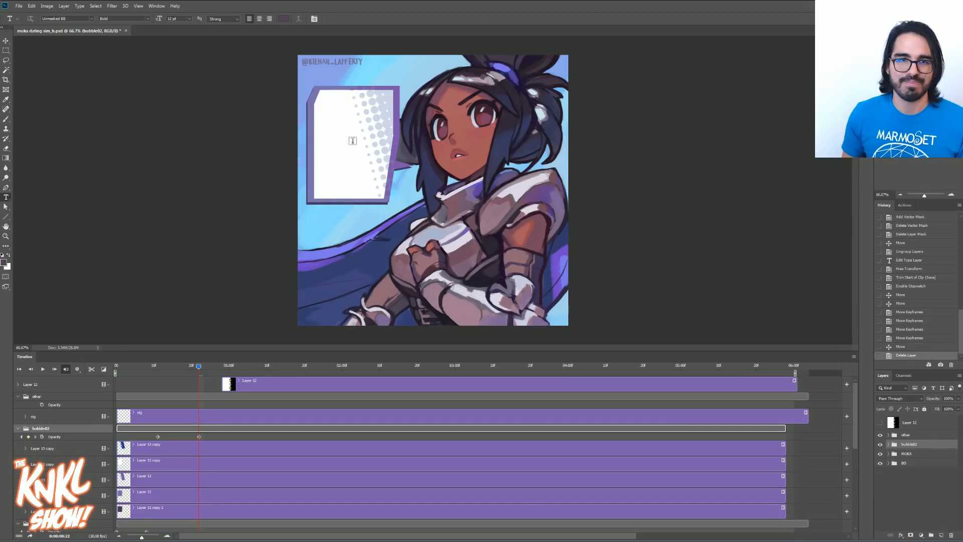
left_click(328, 107)
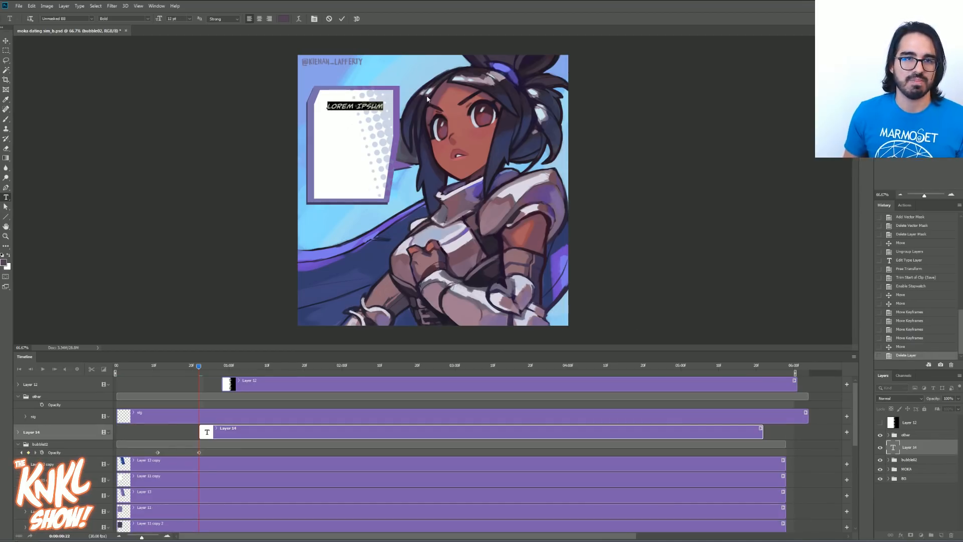
type("TEXT LAYER")
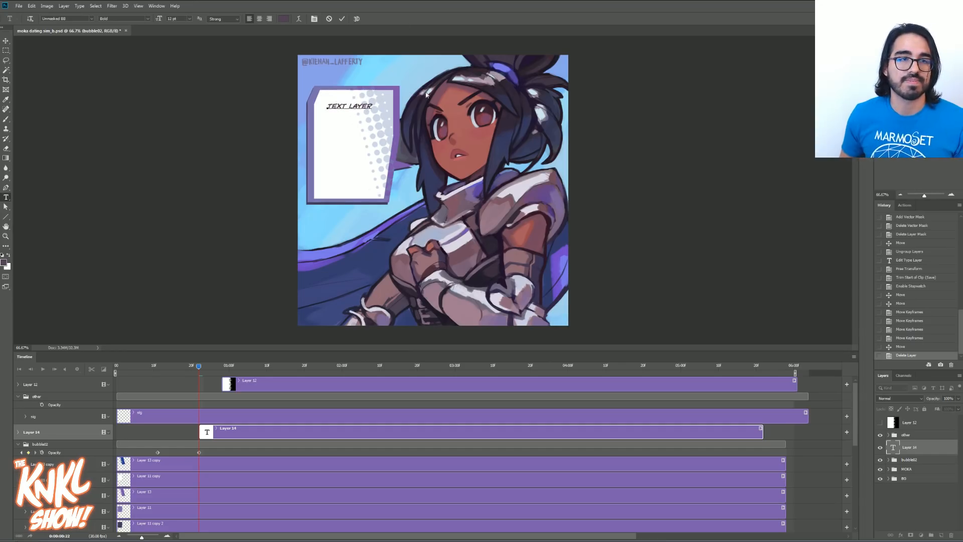
left_click(6, 41)
Enlarge the new text with Free Transform so it spans the upper part of the speech bubble.
key("ctrl+t")
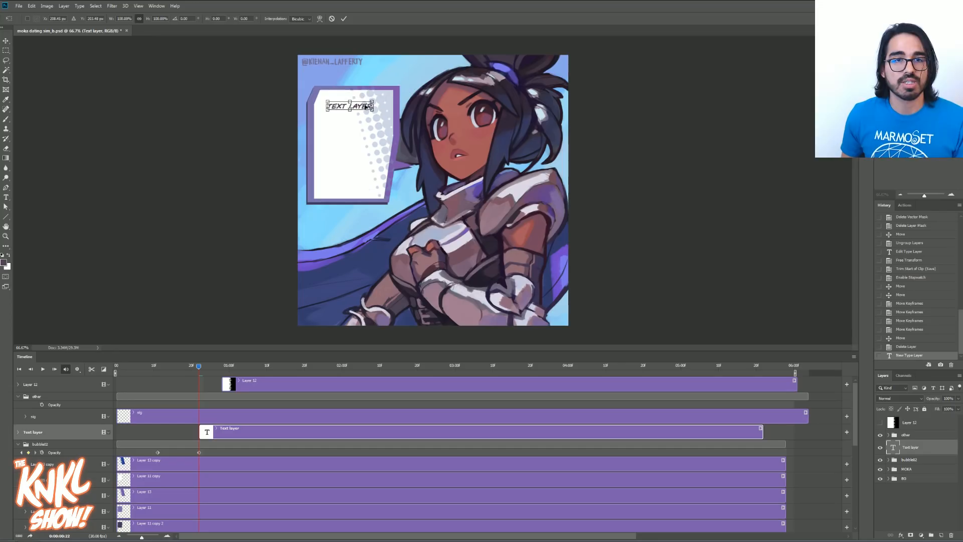
mouse_move(372, 102)
left_mouse_down()
mouse_move(400, 96)
mouse_move(379, 108)
left_mouse_up()
key("Return")
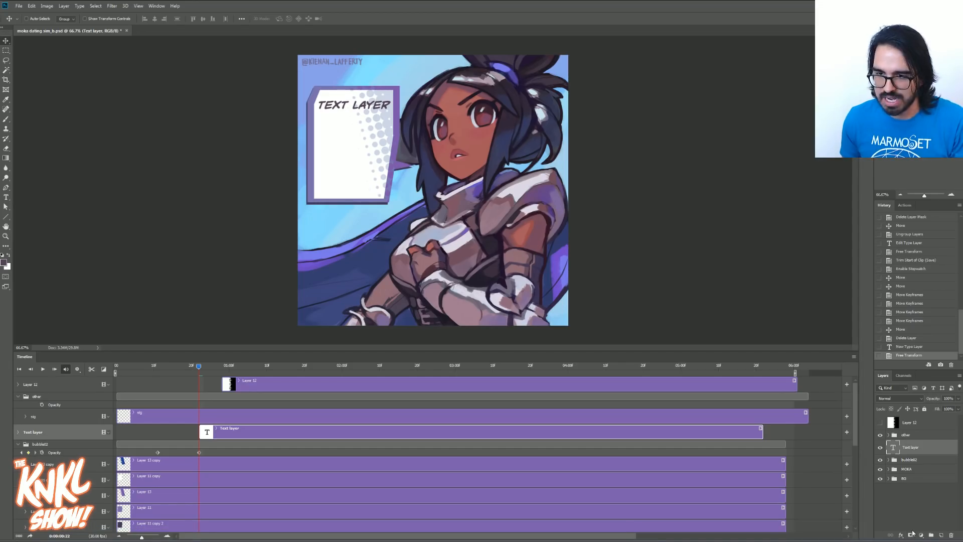
Add a layer mask to the Text layer, unlink it from the text, and choose the Rectangular Marquee tool.
left_click(911, 536)
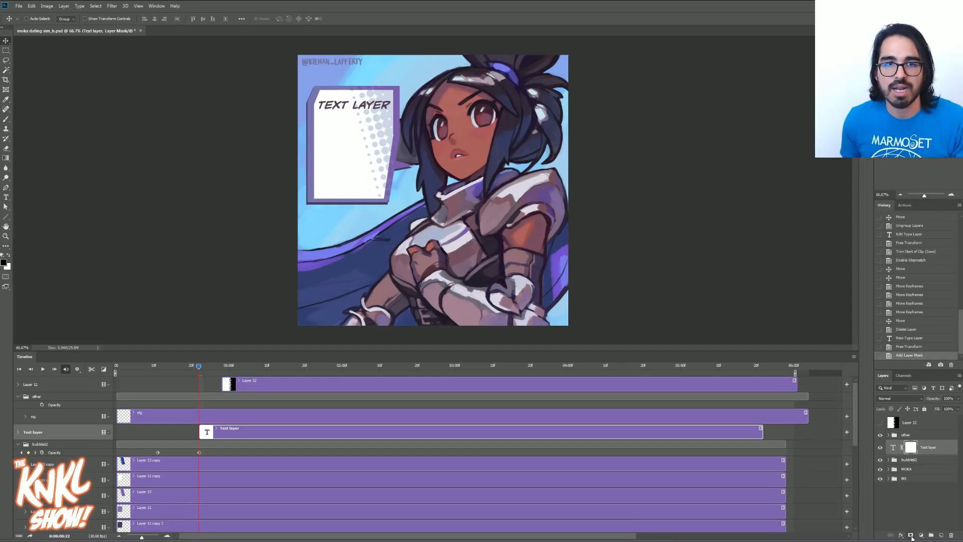
left_click(902, 449)
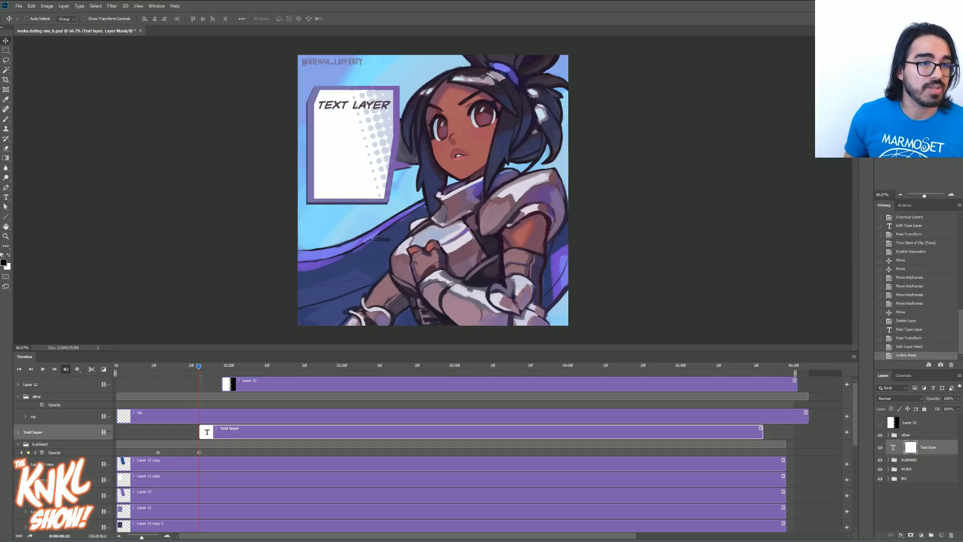
left_click(6, 50)
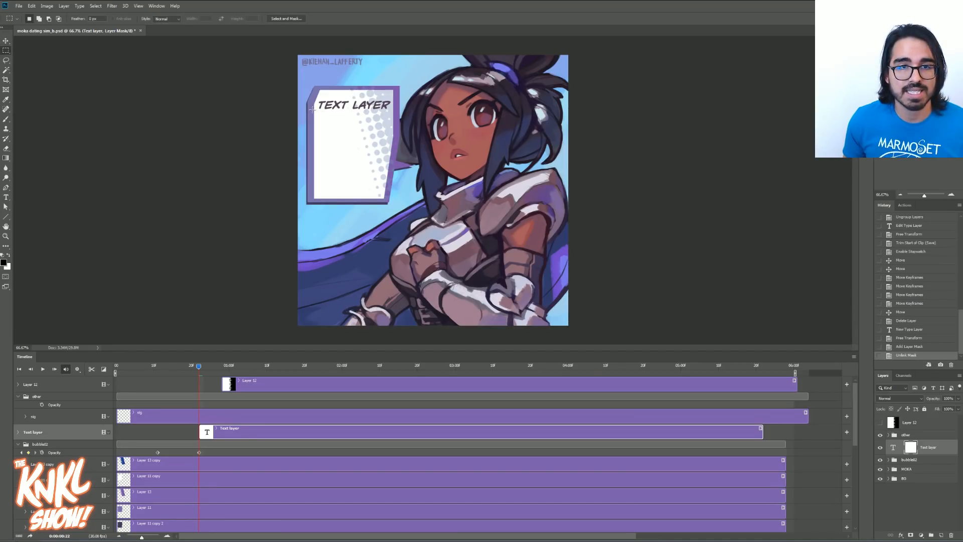
Select a rectangle tightly around the "TEXT LAYER" line and fill that area of the layer mask with the black foreground color.
left_click_drag(312, 111, 396, 97)
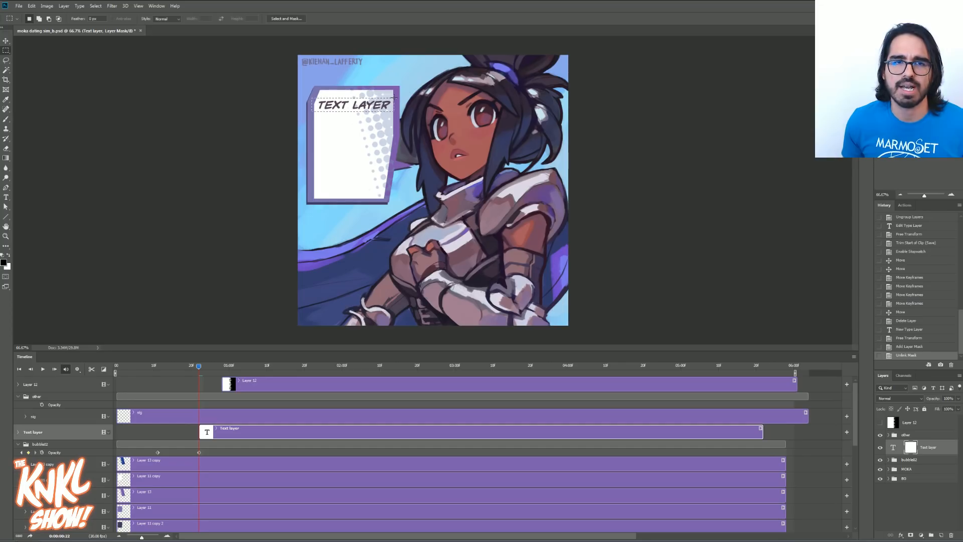
left_click_drag(395, 99, 311, 112)
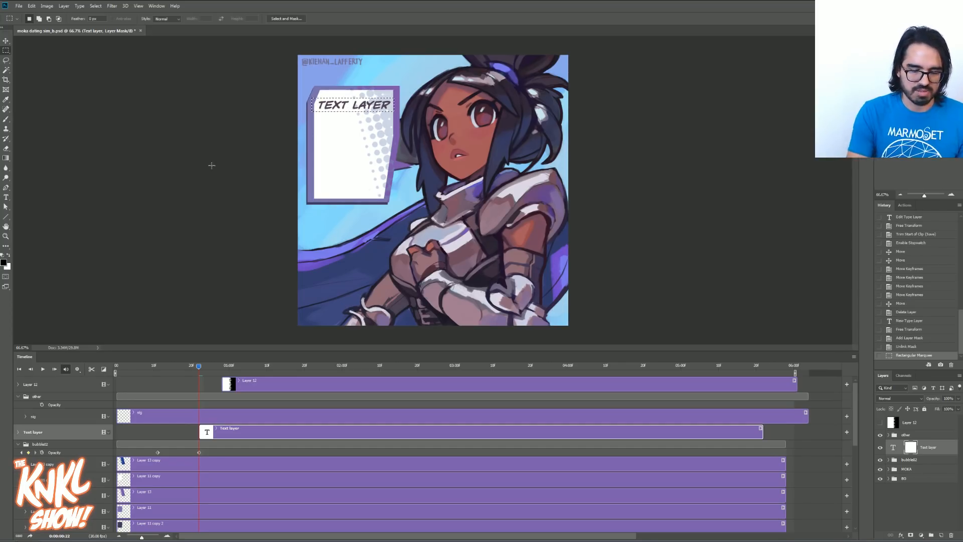
key("shift+BackSpace")
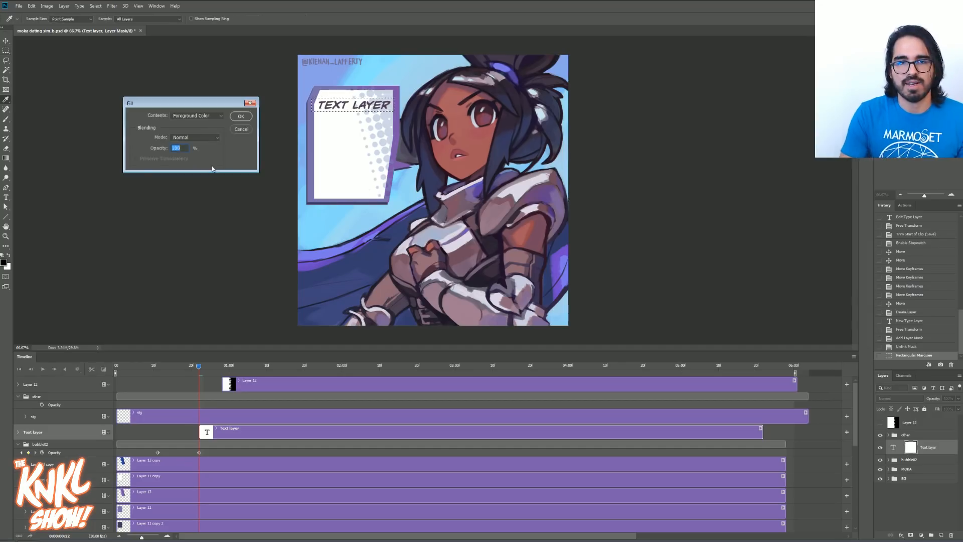
key("Return")
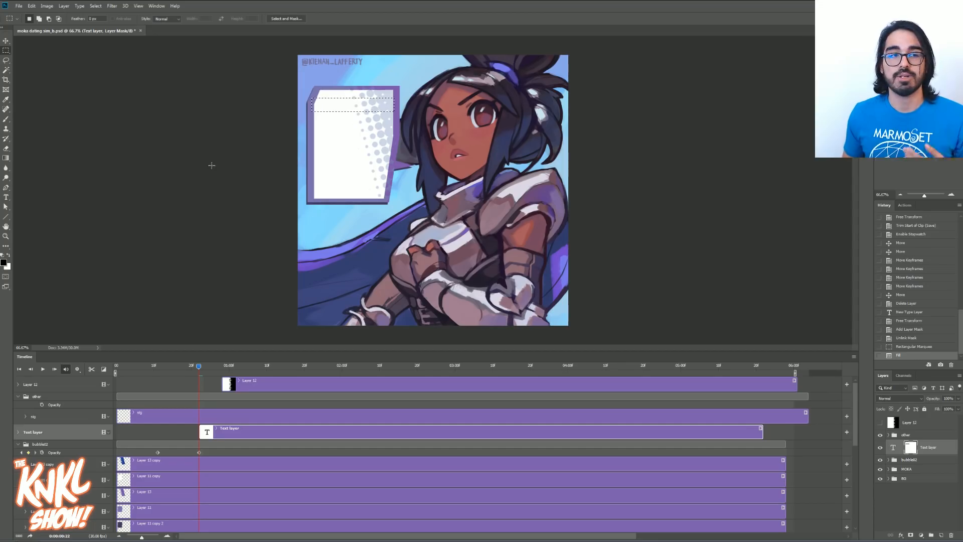
Deselect the marquee and try sliding the unlinked mask sideways across the text with the Move tool.
left_click(6, 41)
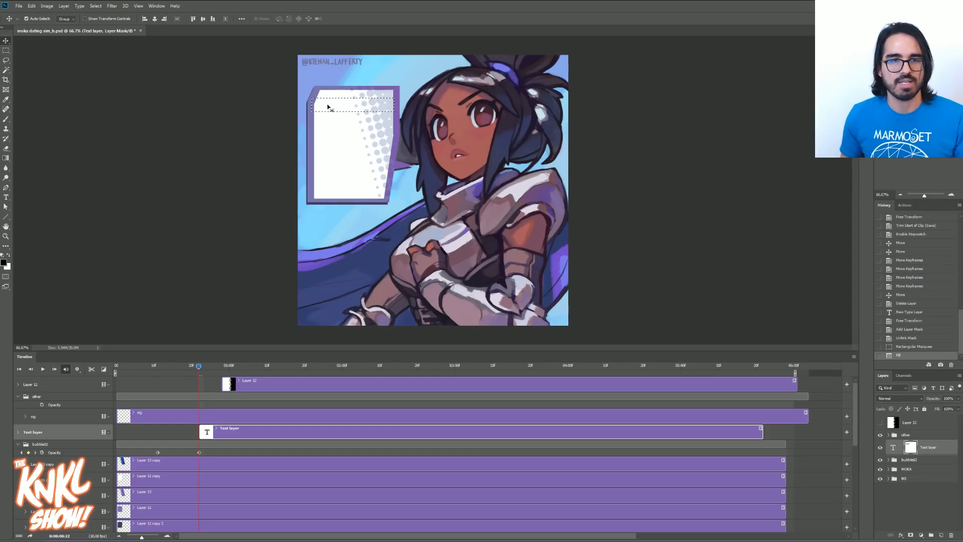
key("ctrl+d")
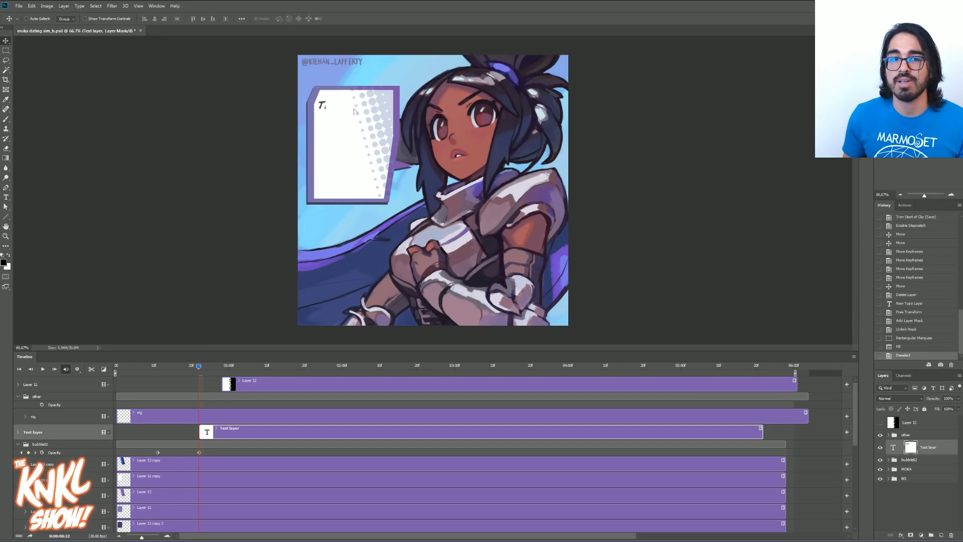
mouse_move(368, 119)
left_mouse_down()
mouse_move(385, 111)
mouse_move(340, 110)
mouse_move(349, 114)
left_mouse_up()
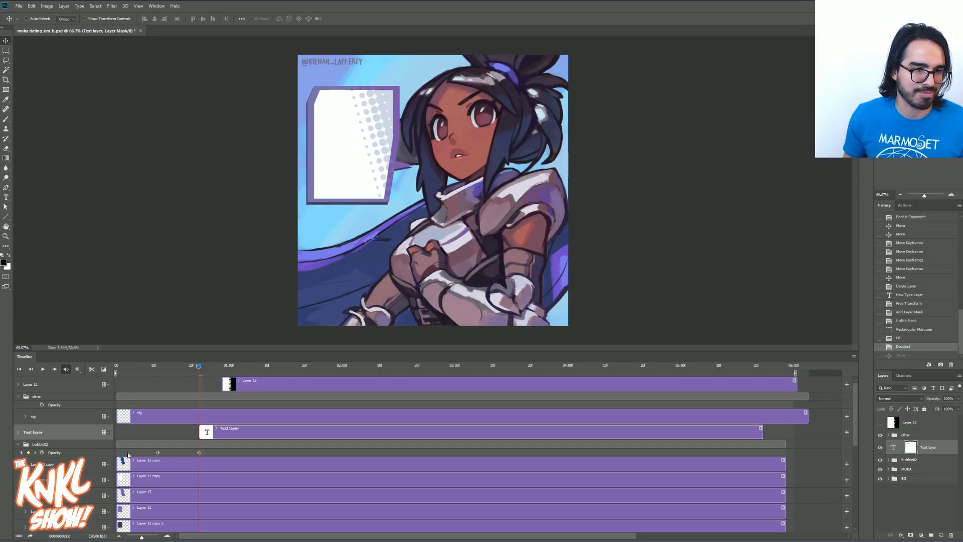
Keyframe the text layer's mask position at 0:00:00:22, and at 0:00:01:01 slide the mask right past the text.
left_click(18, 432)
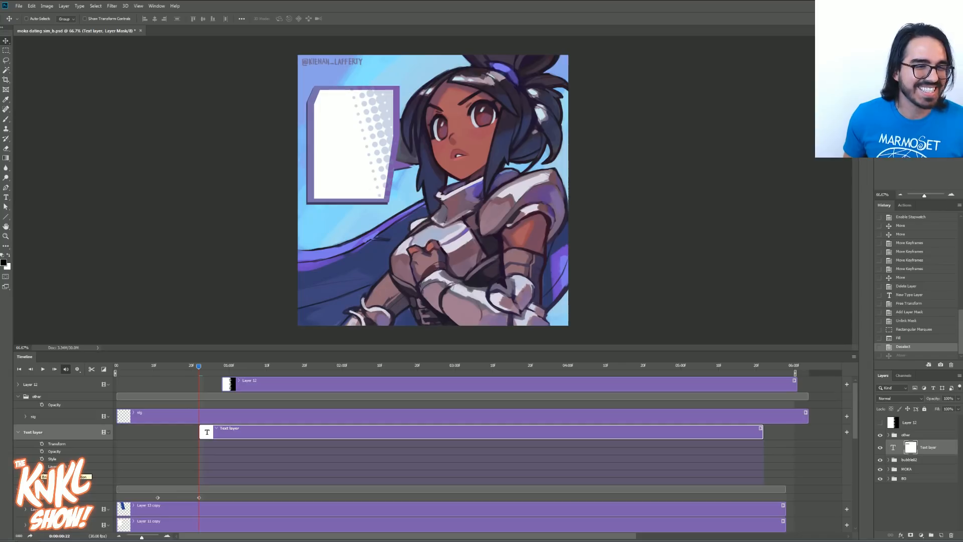
left_click(42, 466)
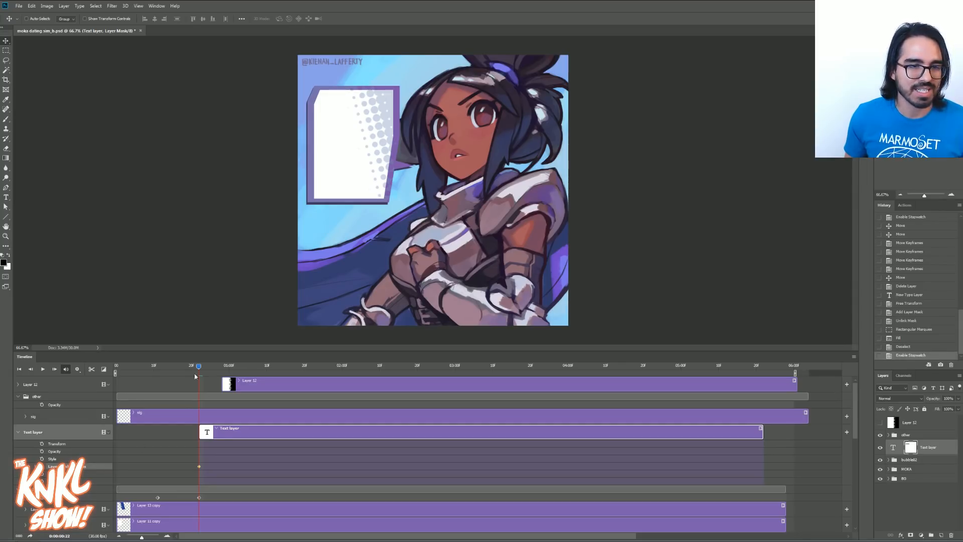
left_click(232, 365)
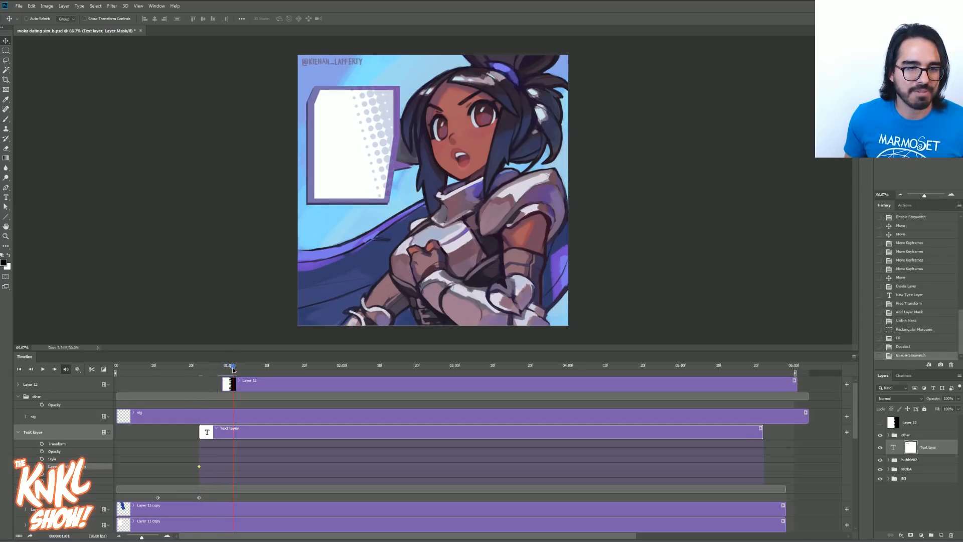
left_click_drag(333, 111, 414, 108)
Play the animation from the start of the timeline to preview the text reveal.
left_click_drag(218, 367, 114, 387)
key("space")
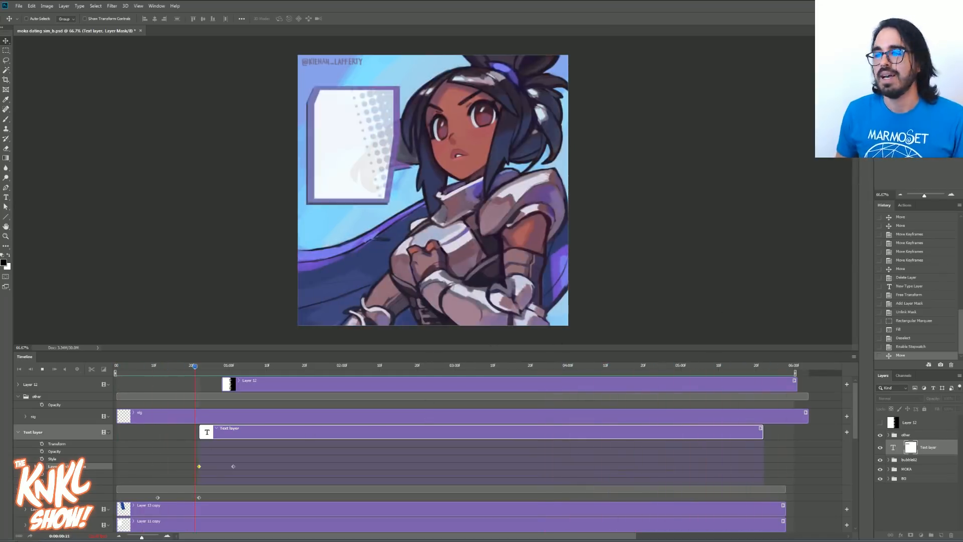
key("space")
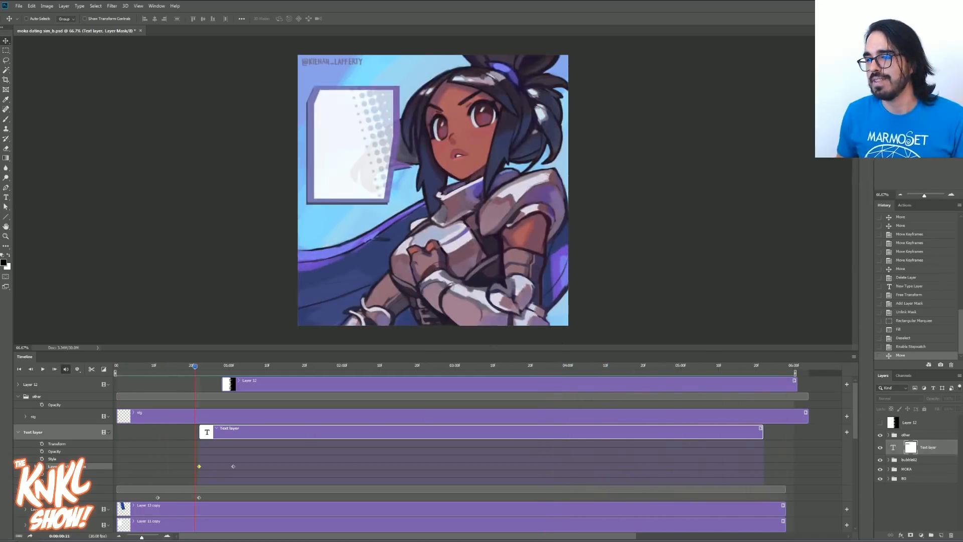